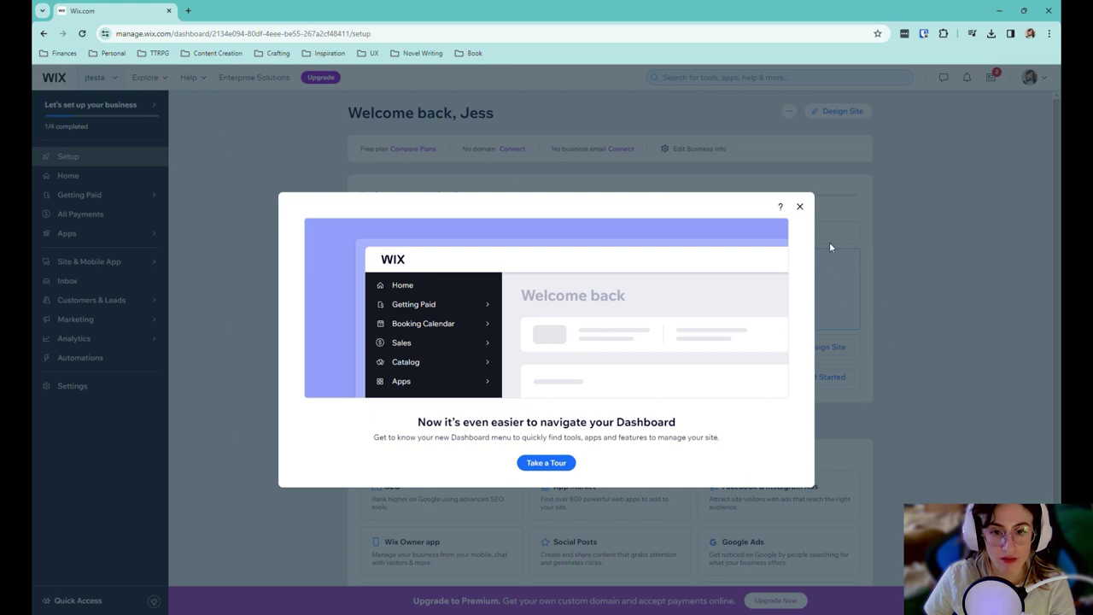
- Dismiss the dashboard tour offer, then review the Premium plans and their feature comparison and return to the dashboard
left_click(800, 207)
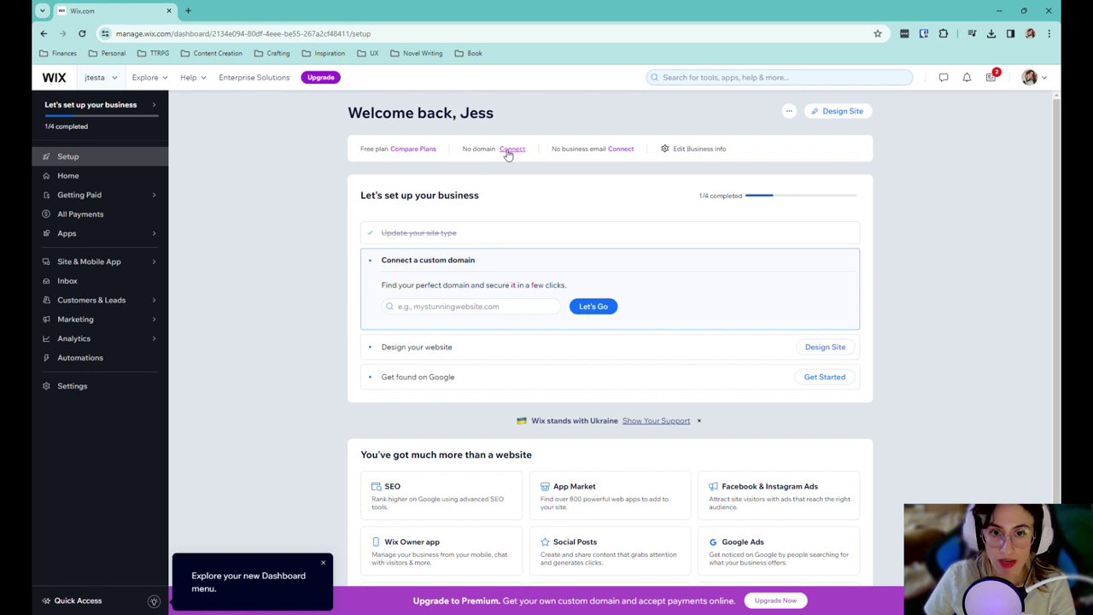
left_click(411, 151)
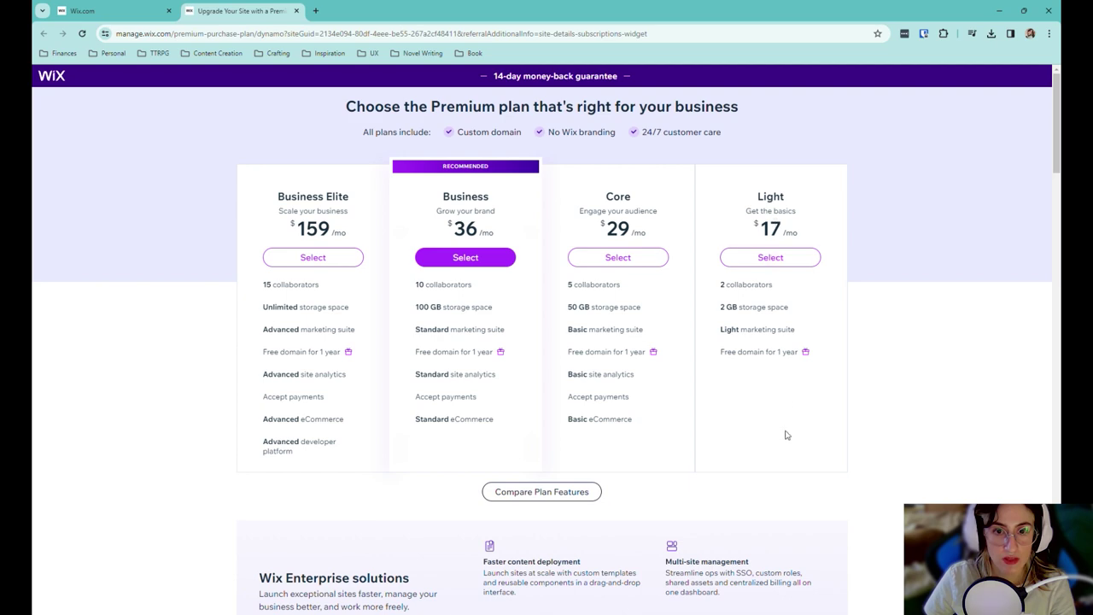
scroll(786, 435, "down", 5)
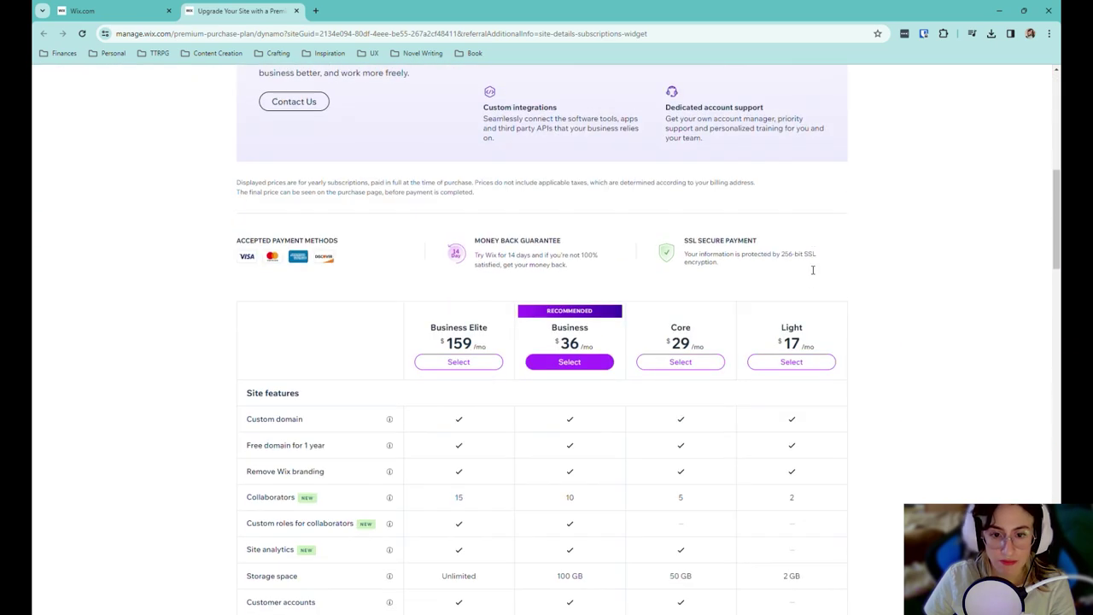
scroll(786, 301, "up", 5)
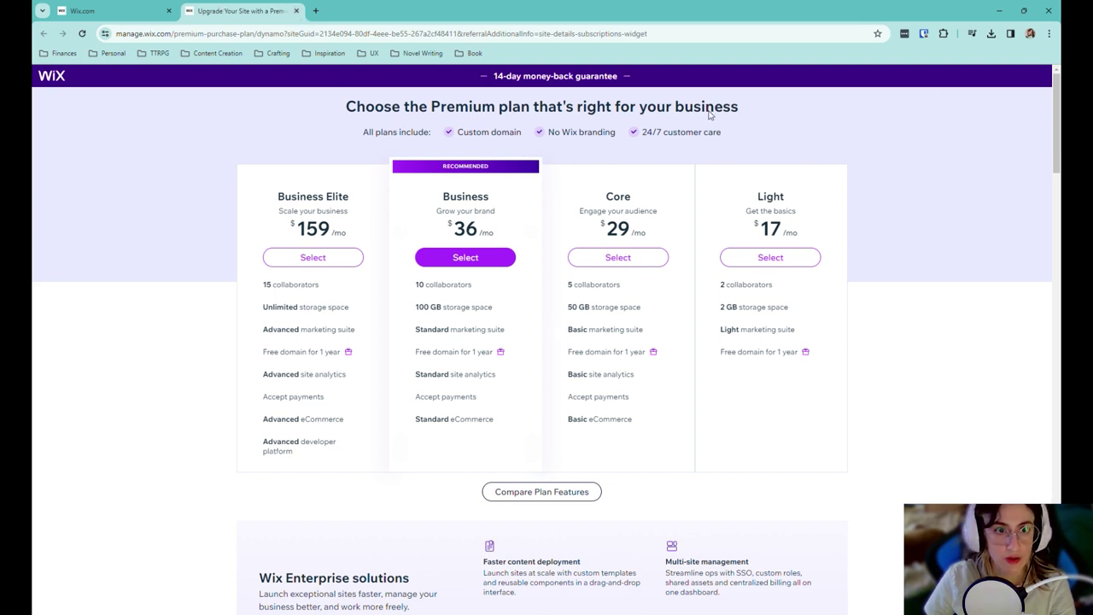
key("ctrl+w")
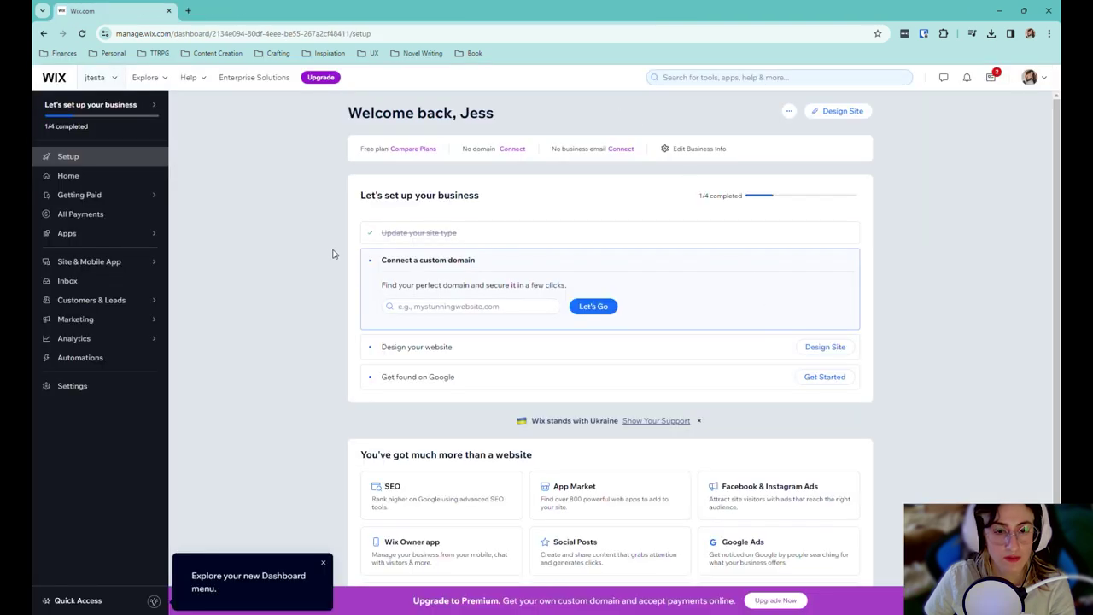
- Dismiss the dashboard menu tip and start creating a new site with Writing Portfolio as the website type
left_click(325, 563)
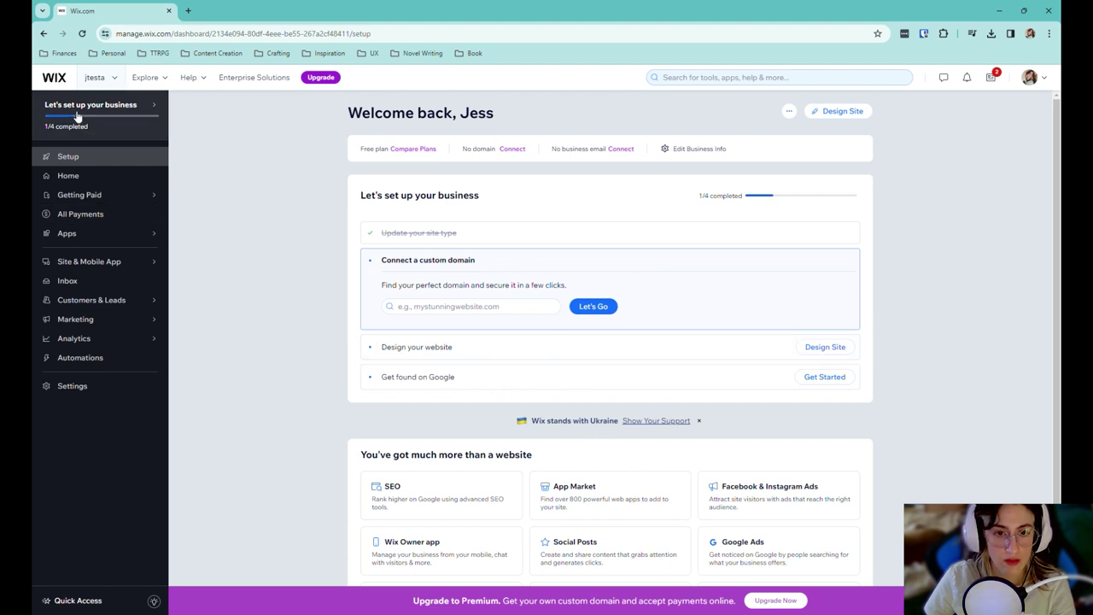
left_click(118, 81)
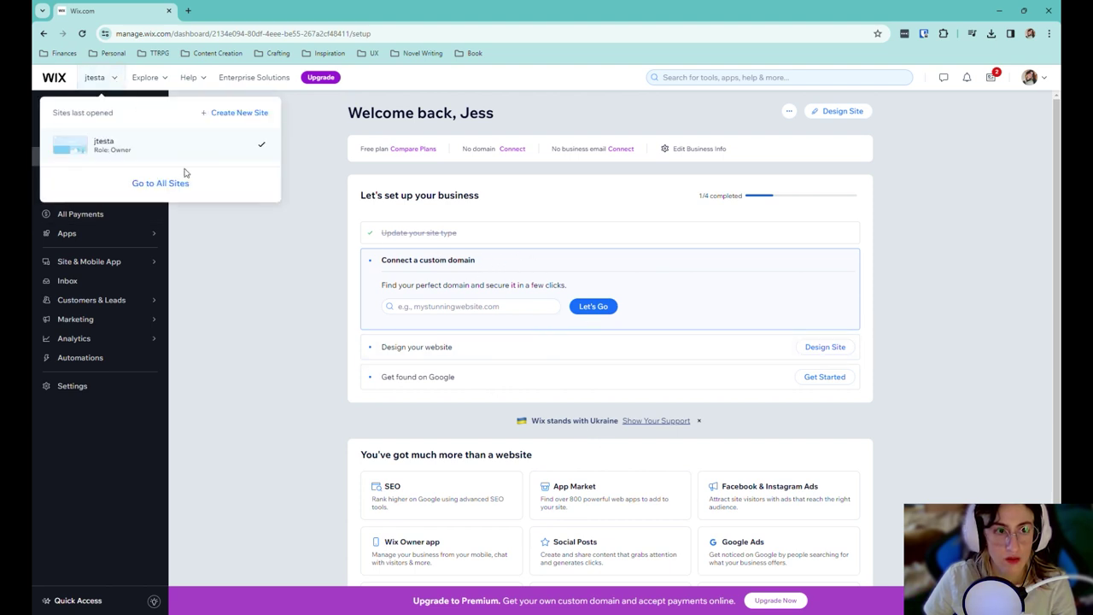
left_click(251, 114)
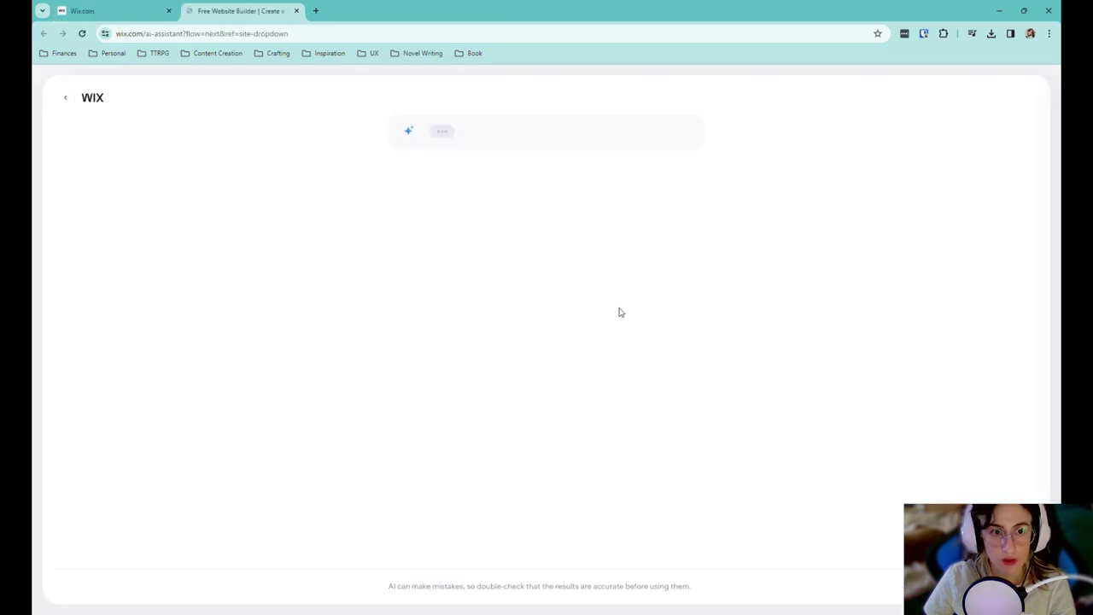
left_click(538, 187)
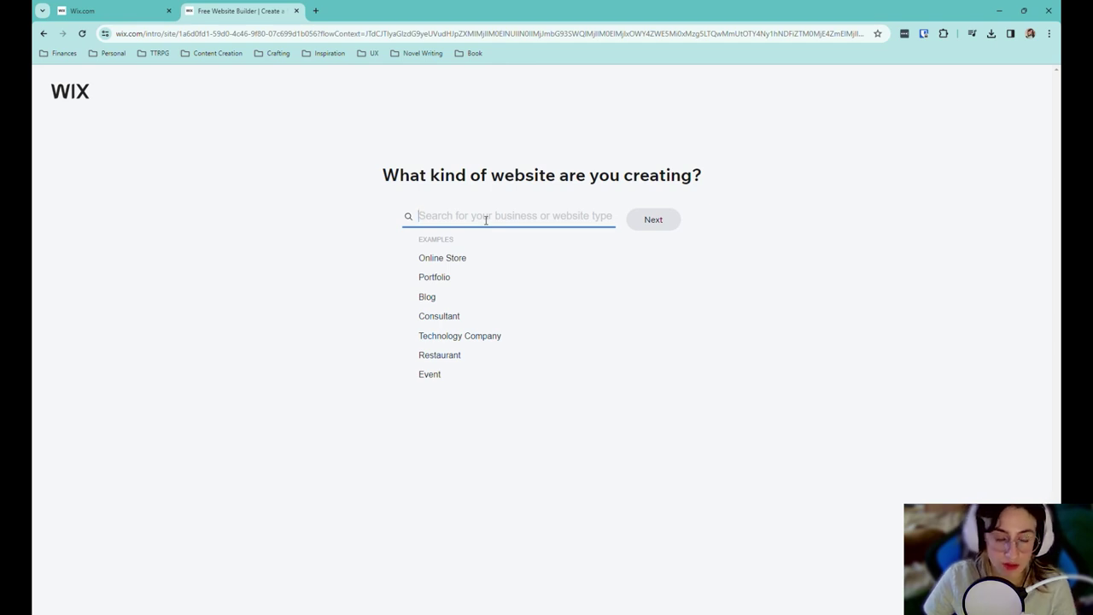
type("writing")
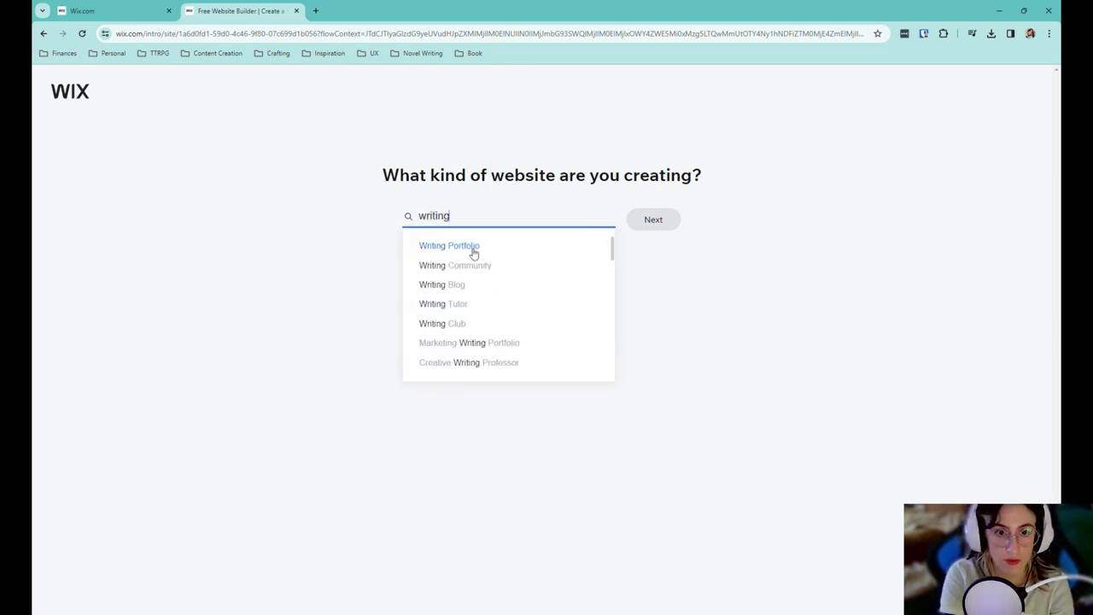
left_click(474, 247)
left_click(670, 225)
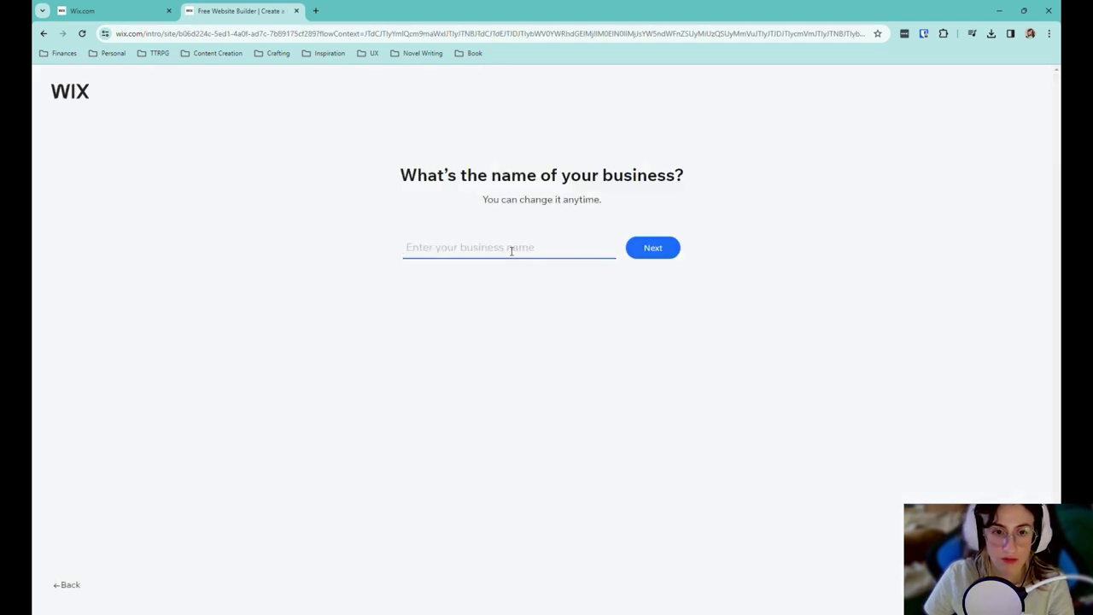
- Enter the author's name as the business name and continue the site setup
type("J")
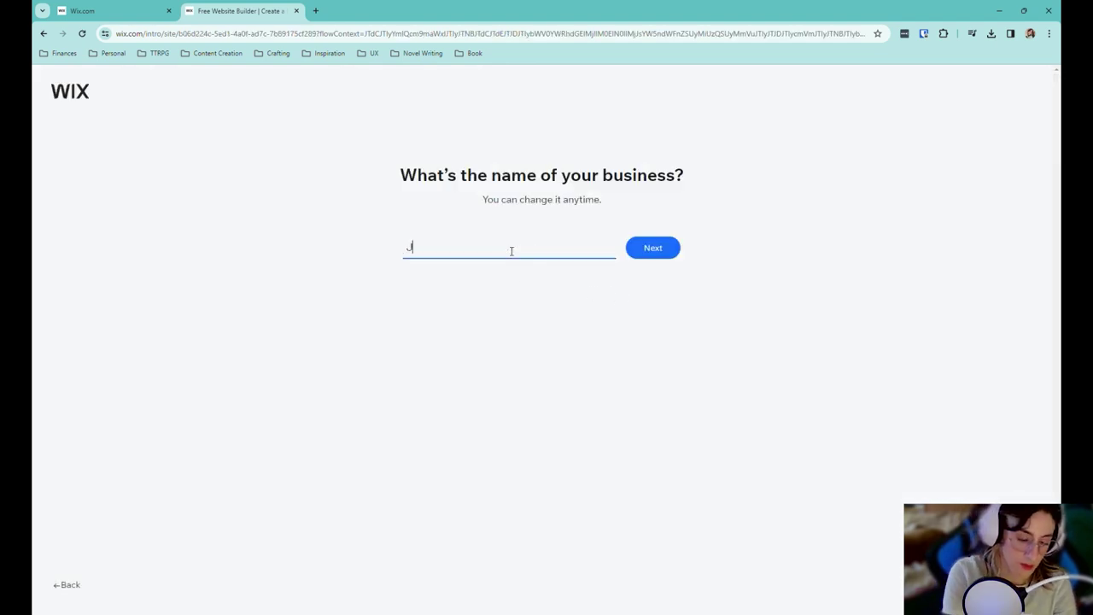
type(".M. Testa")
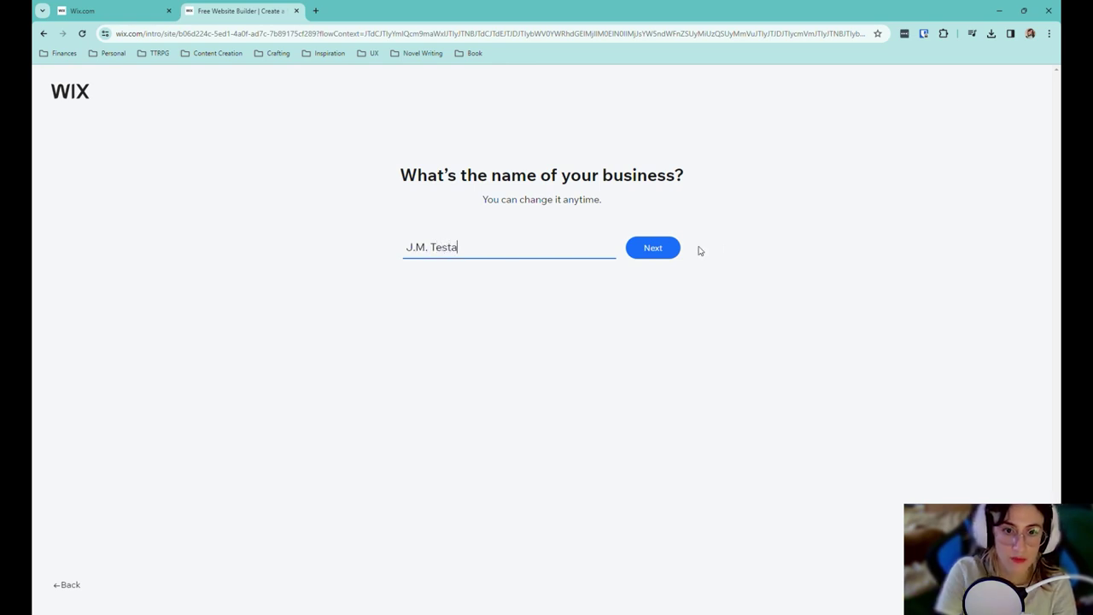
left_click(648, 248)
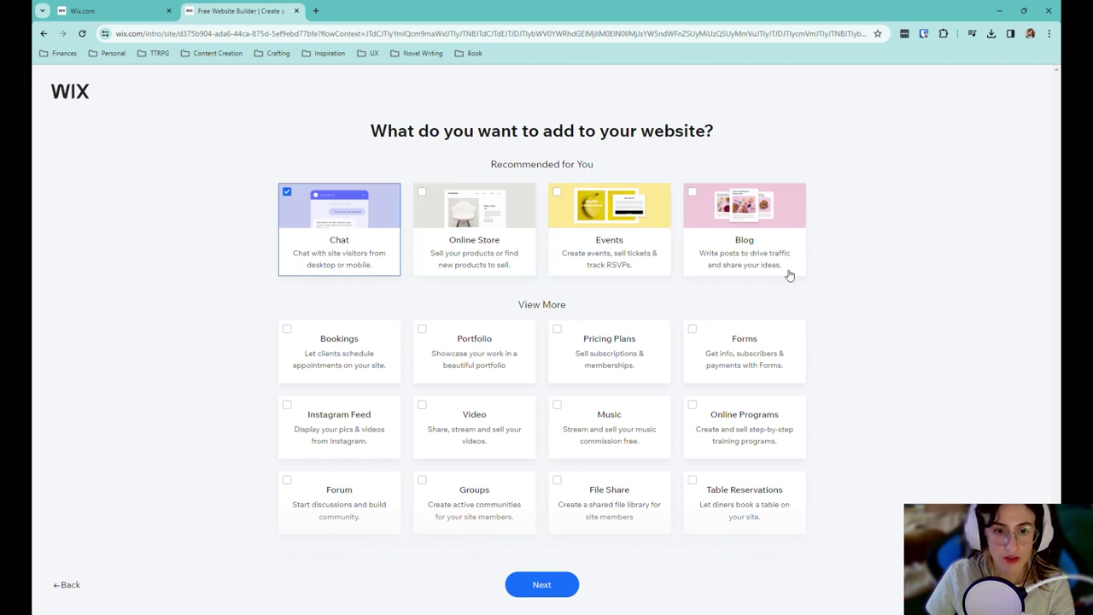
- Choose the site features: deselect Chat and add Blog, Forms and Instagram Feed
left_click(318, 197)
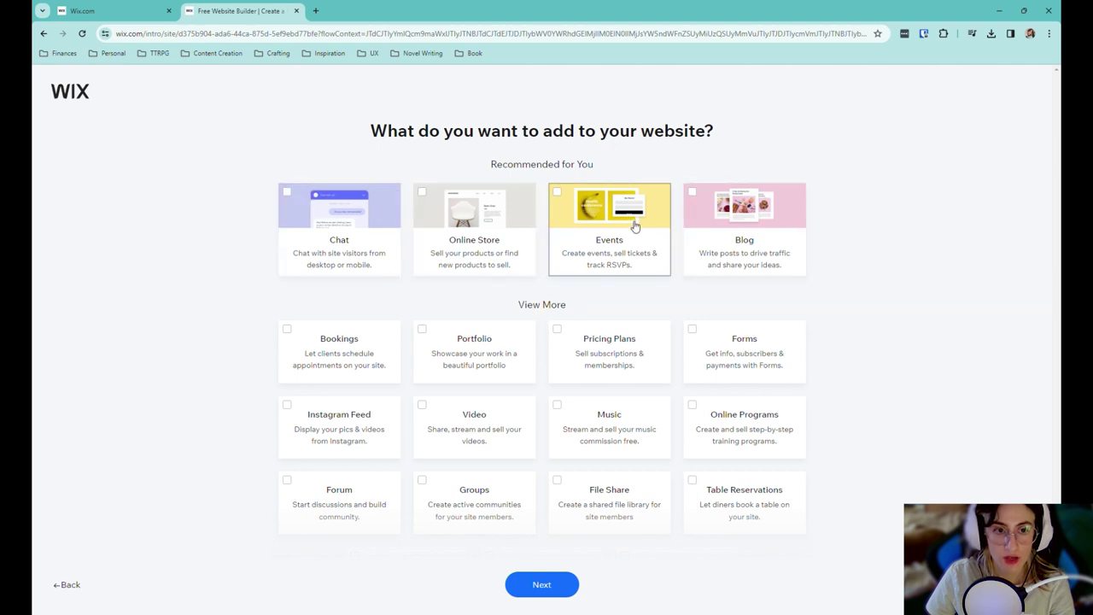
left_click(740, 215)
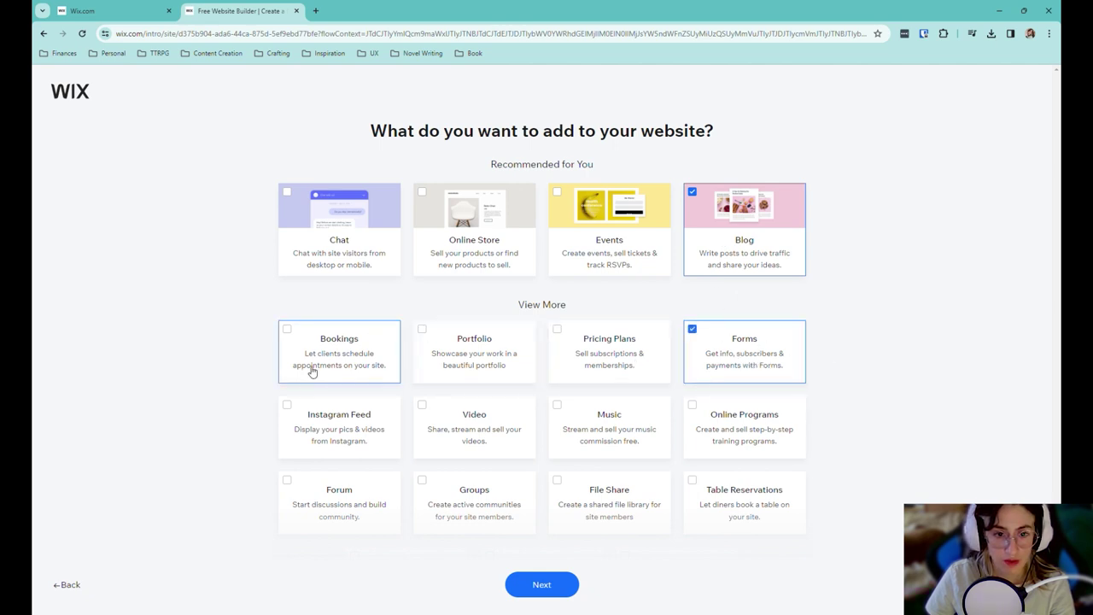
left_click(381, 427)
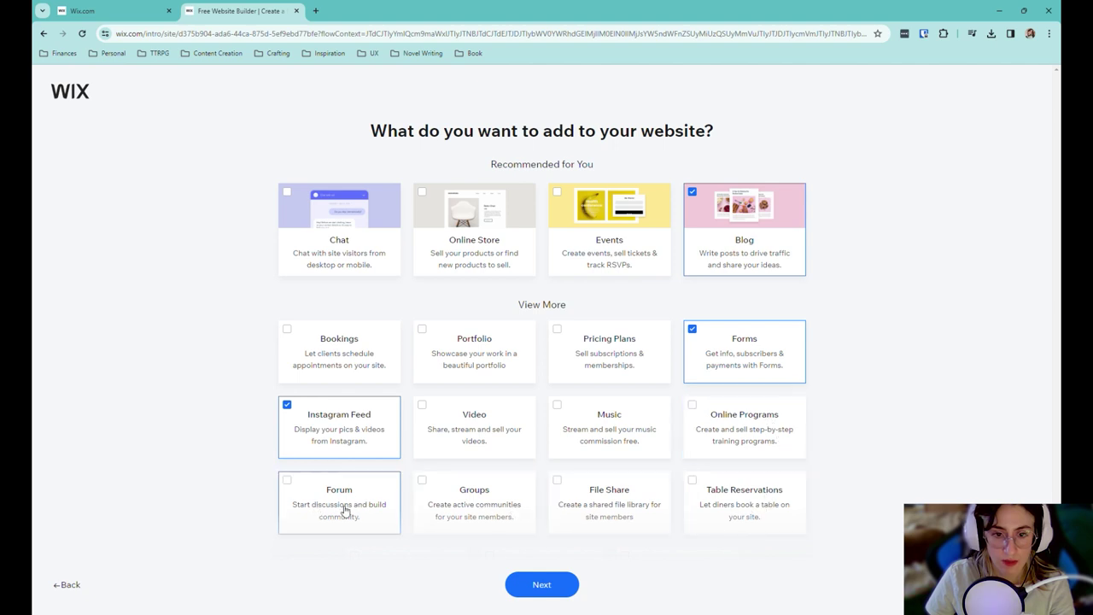
scroll(660, 367, "down", 1)
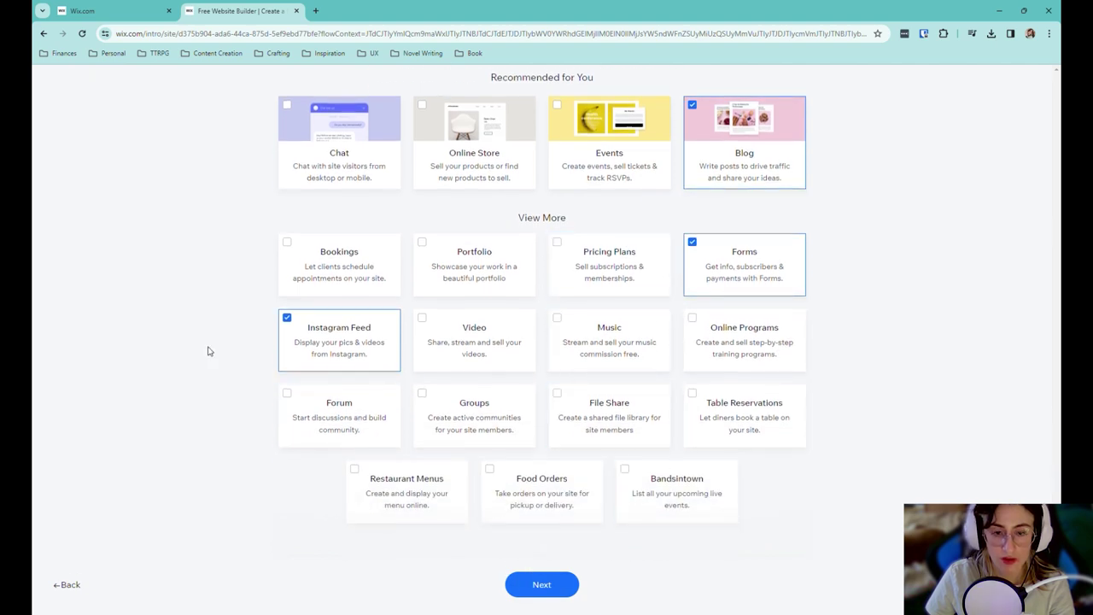
scroll(792, 472, "up", 1)
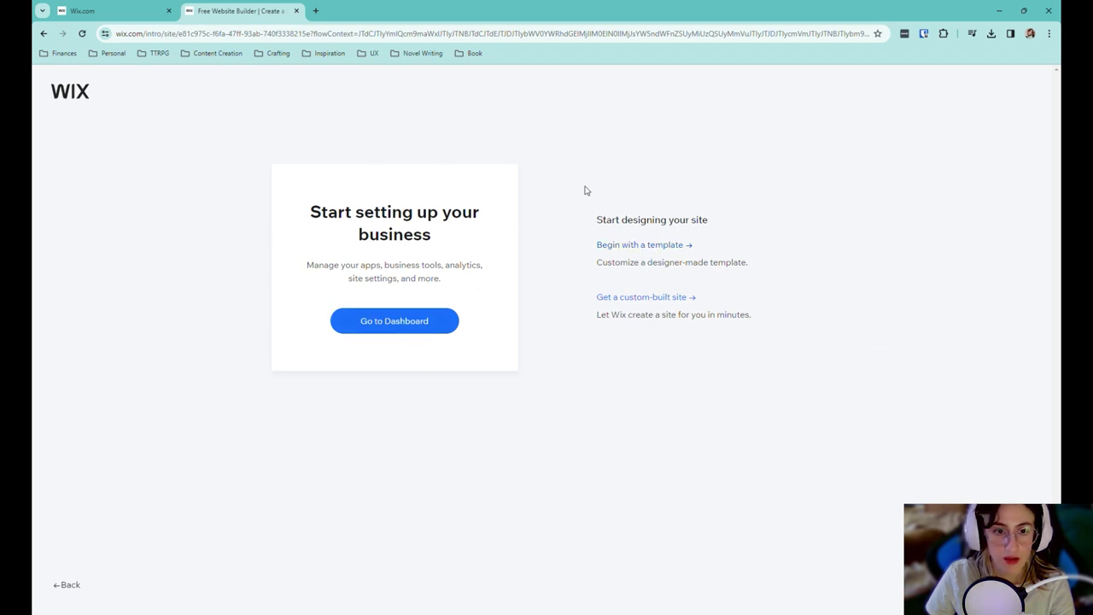
- Choose to begin designing with a template and browse the first page of Writing Portfolio templates
left_click(657, 245)
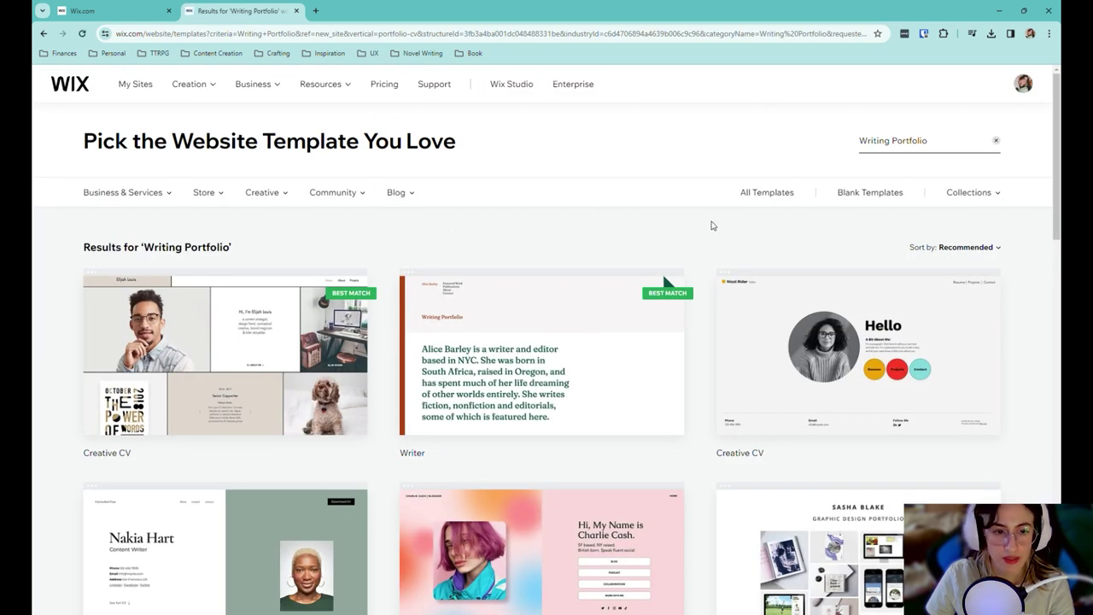
scroll(459, 192, "down", 1)
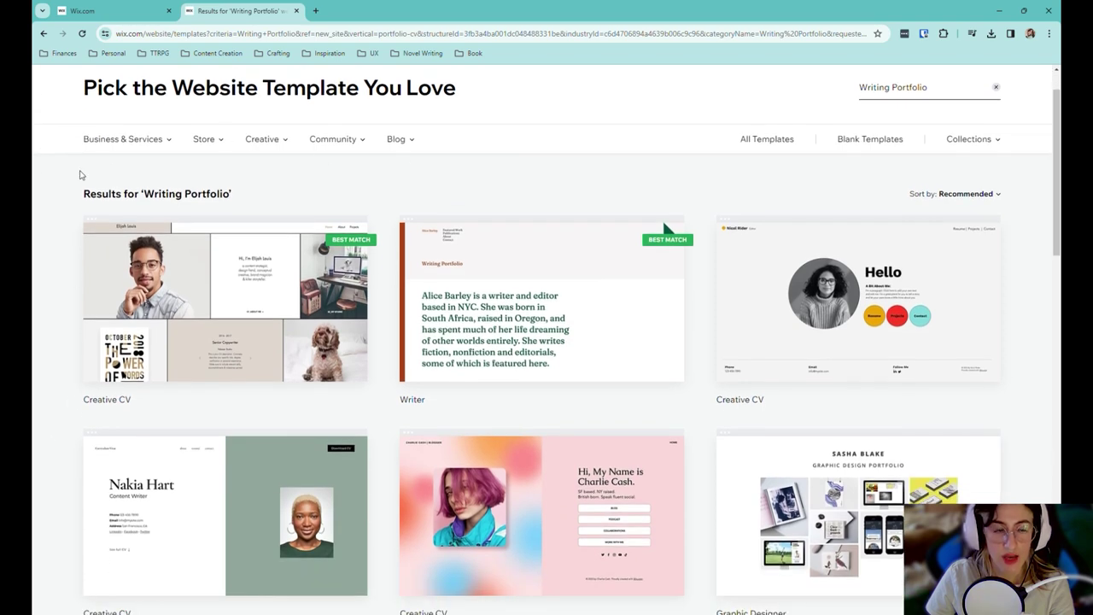
scroll(541, 307, "up", 1)
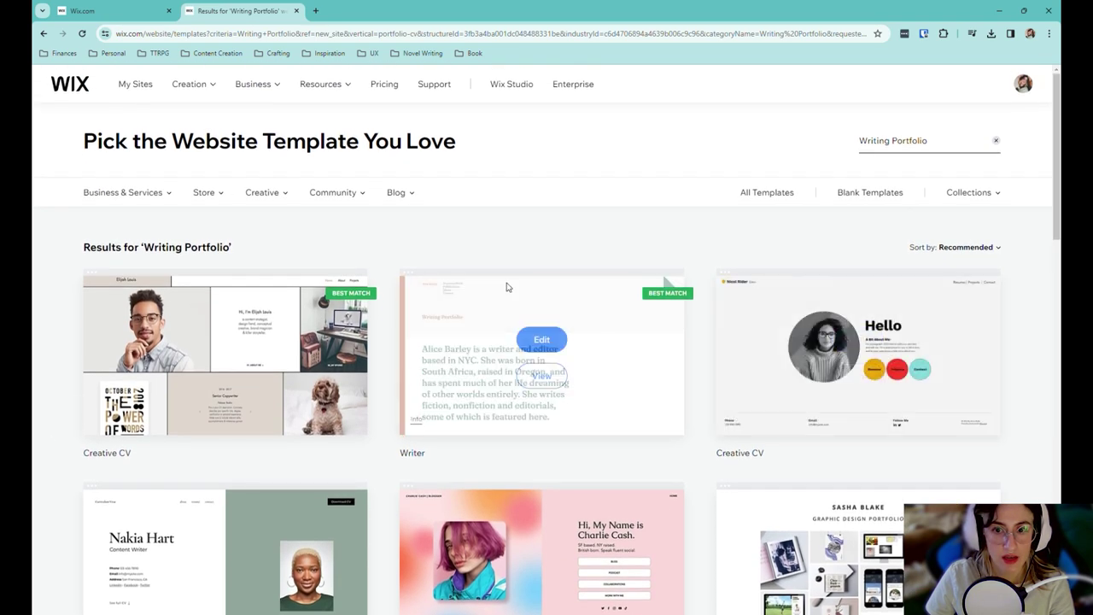
scroll(439, 271, "down", 10)
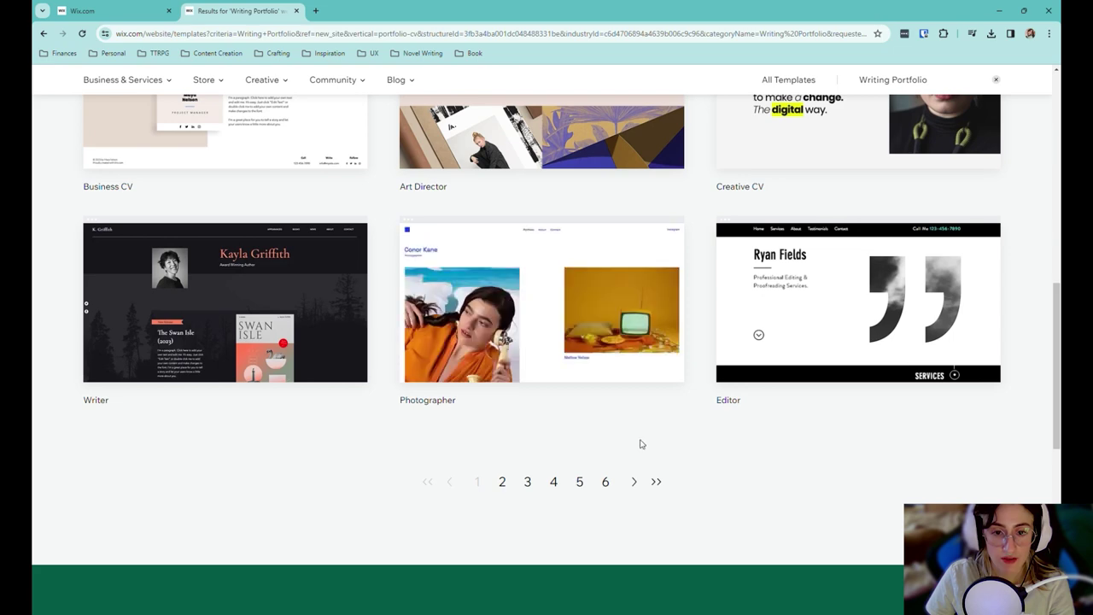
scroll(764, 497, "up", 2)
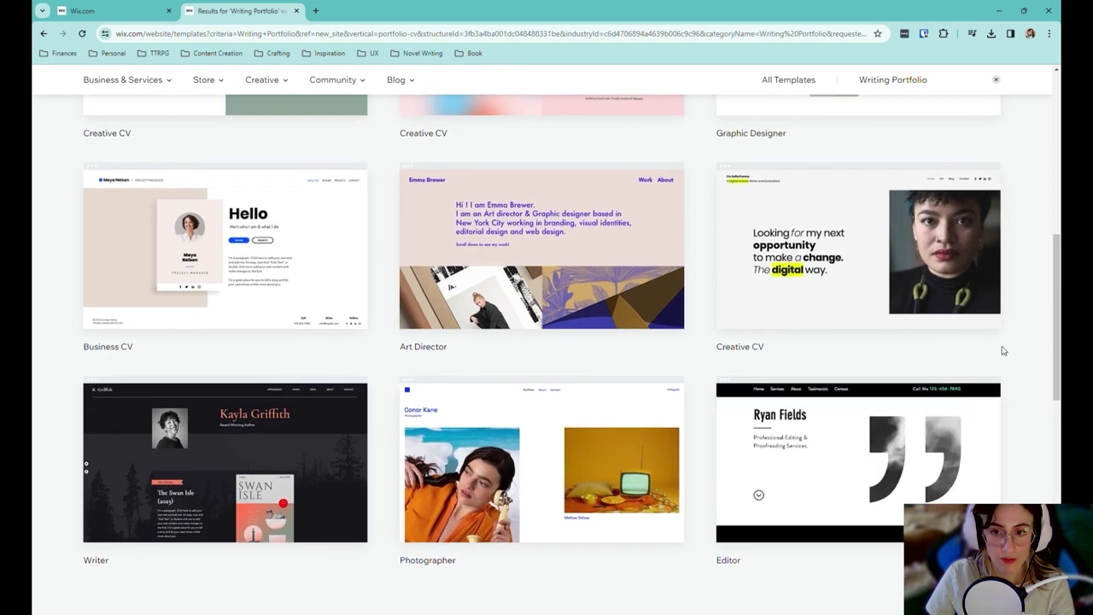
scroll(1019, 400, "up", 2)
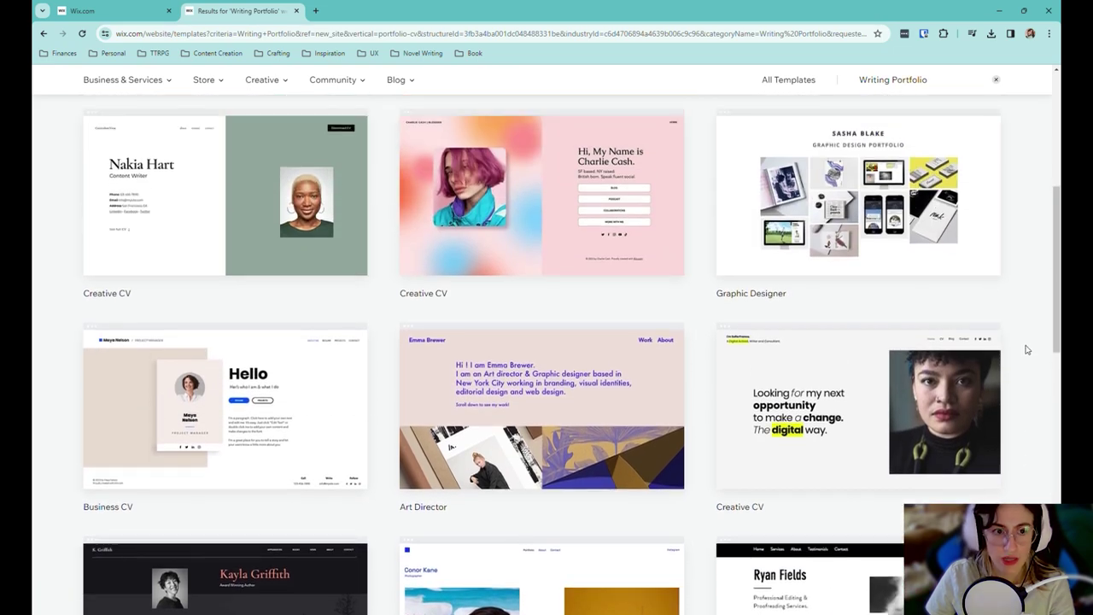
scroll(1025, 406, "up", 4)
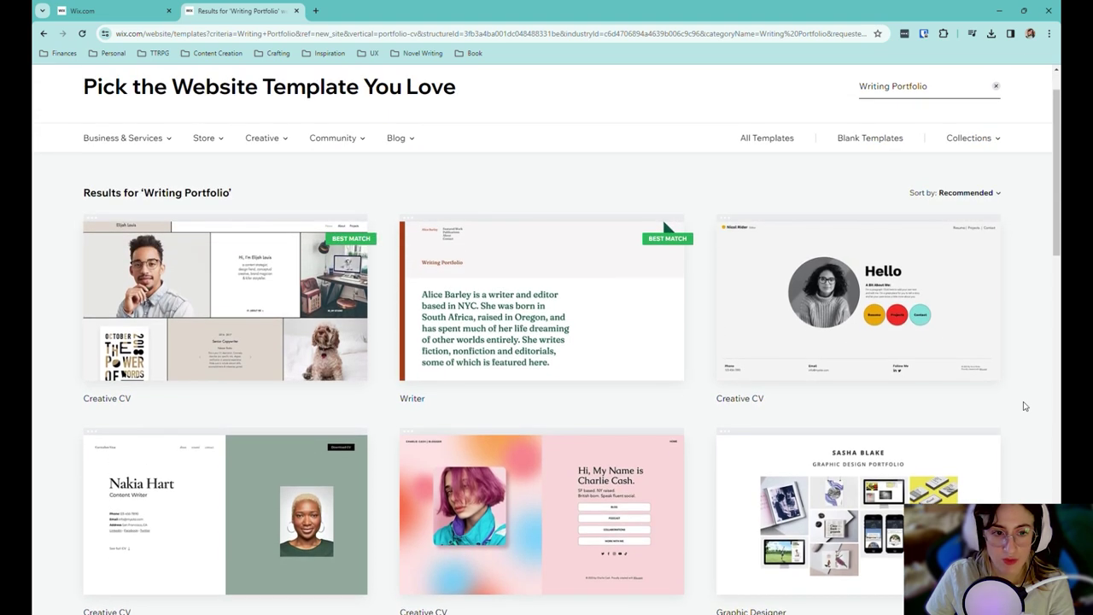
- Preview the best-match Writer template in desktop view and examine its home page from header to footer
mouse_move(563, 351)
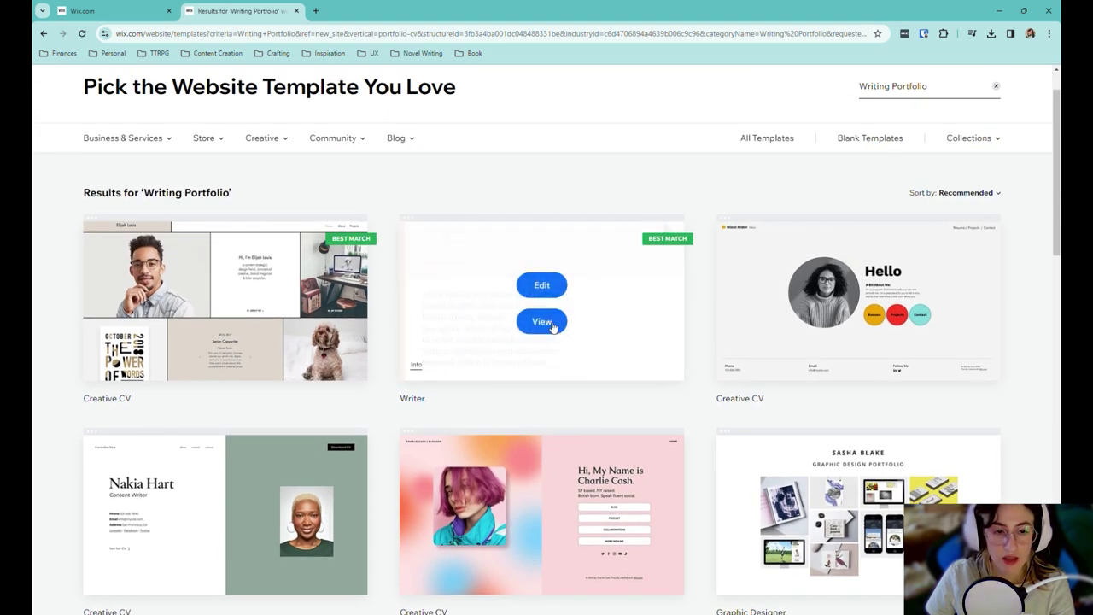
left_click(542, 322)
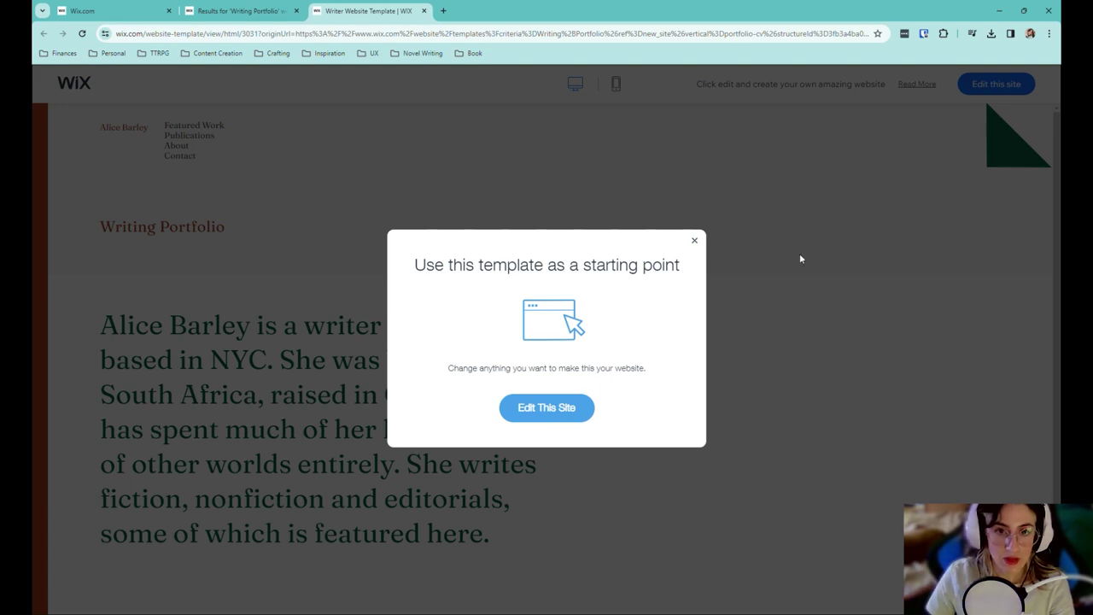
left_click(696, 242)
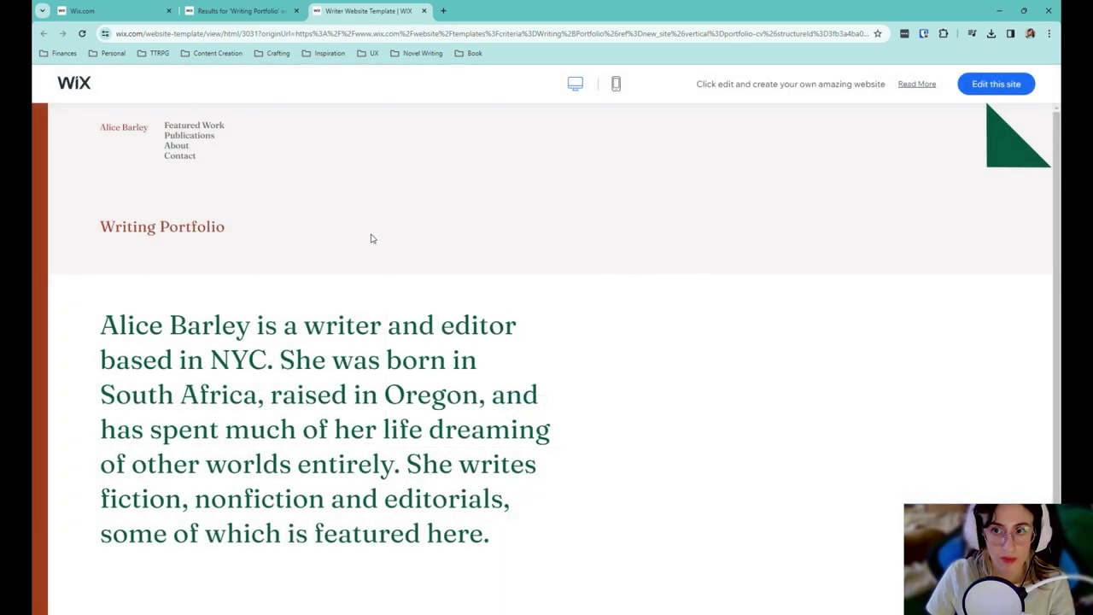
mouse_move(188, 133)
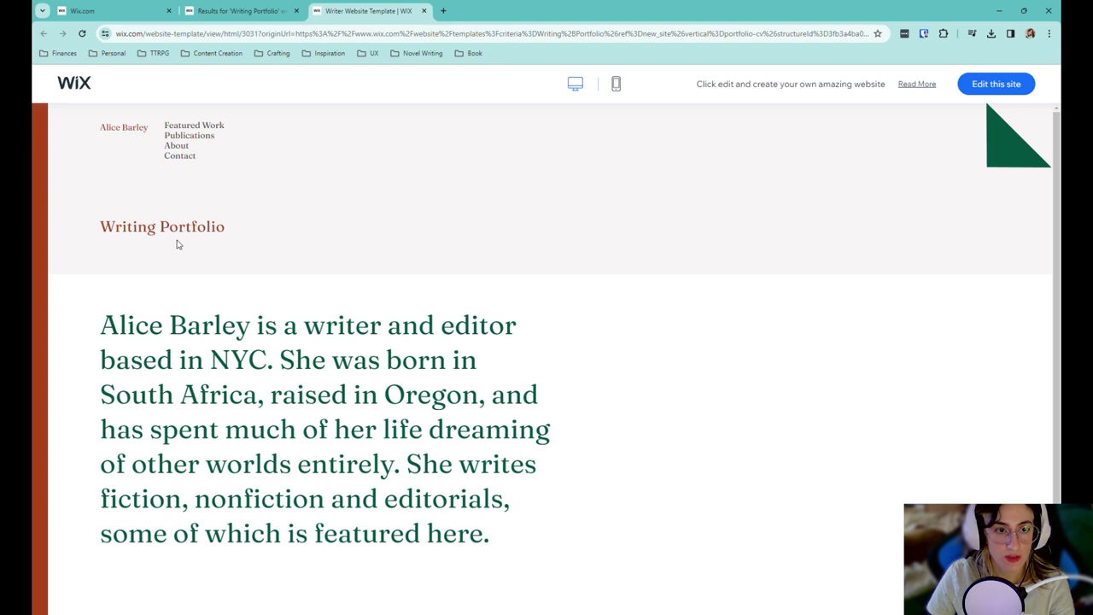
scroll(538, 273, "down", 1)
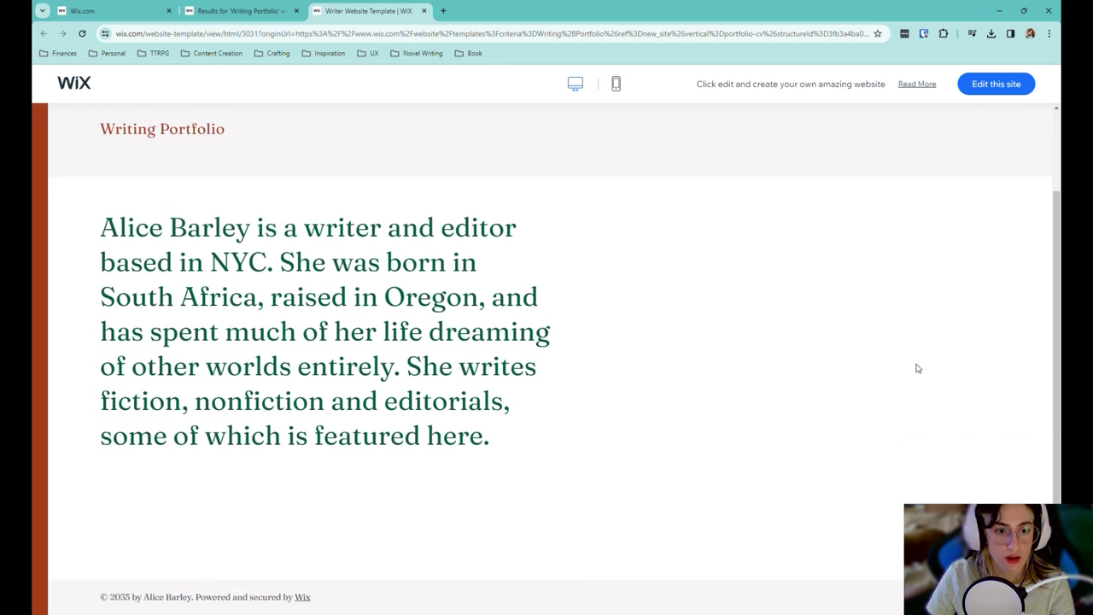
scroll(870, 491, "up", 1)
scroll(868, 490, "down", 1)
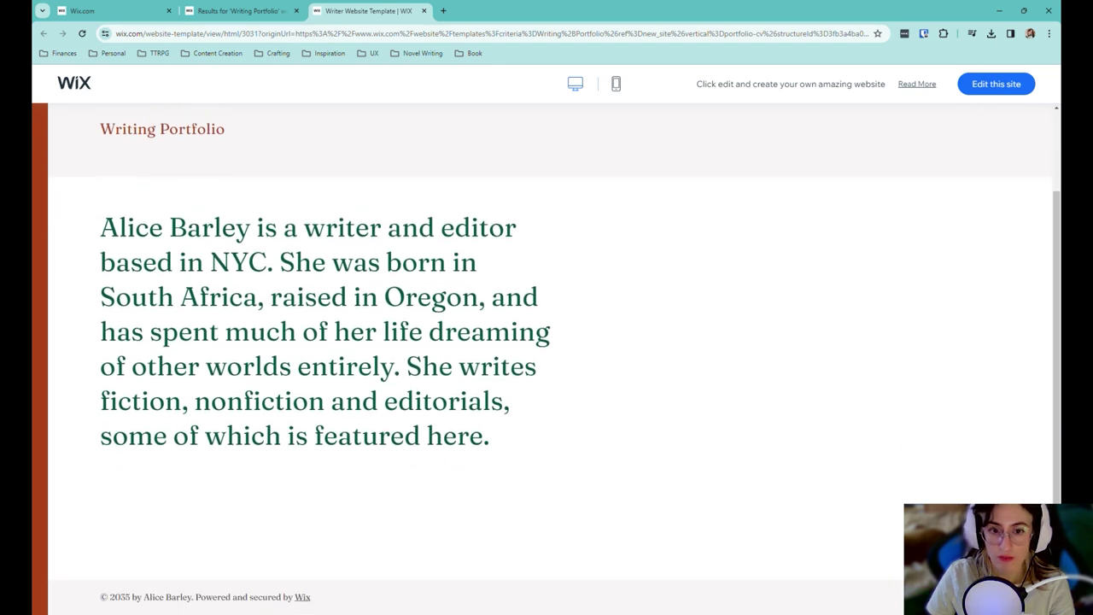
scroll(845, 409, "up", 1)
scroll(880, 495, "down", 1)
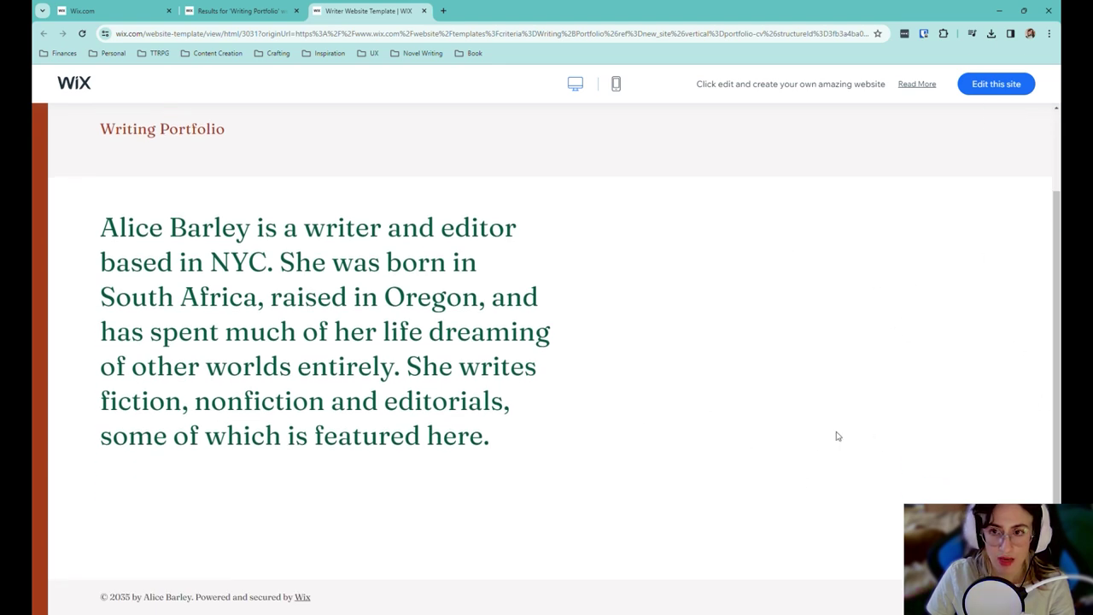
scroll(815, 330, "up", 1)
- Switch the Writer template preview to the mobile view and look over its layout
left_click(615, 84)
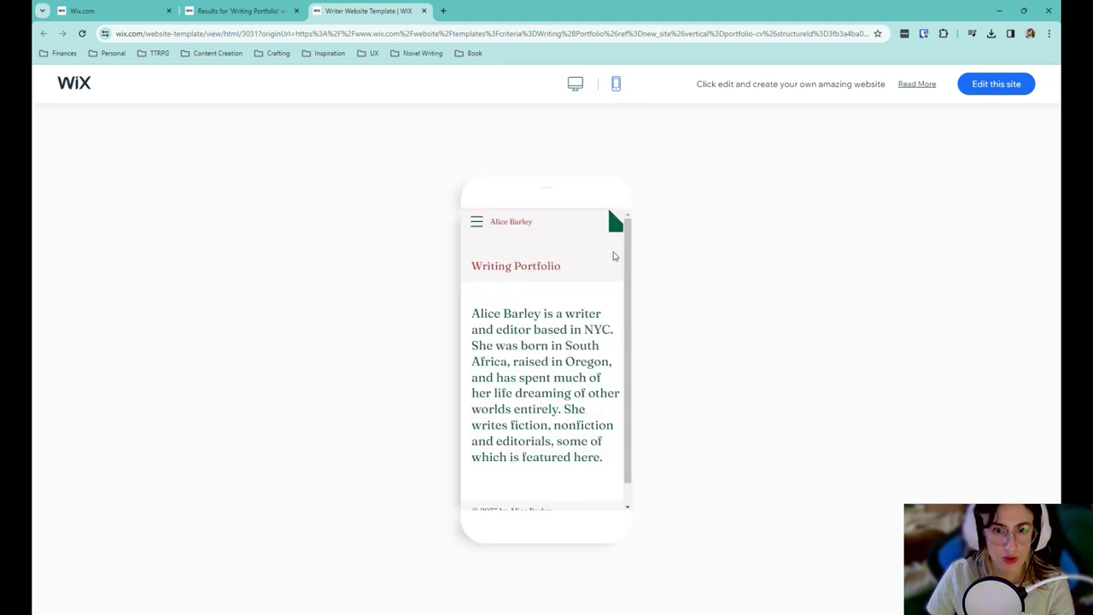
scroll(541, 368, "down", 1)
scroll(541, 369, "up", 1)
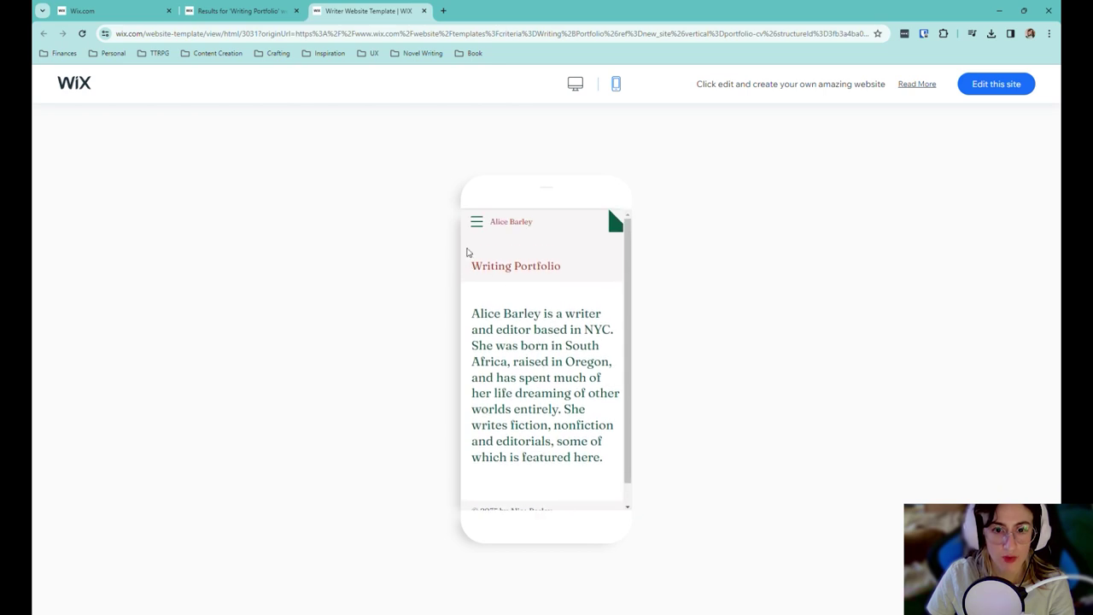
- Open the About page in the Writer template's mobile preview and look through the bio and contact form
left_click(476, 221)
left_click(499, 295)
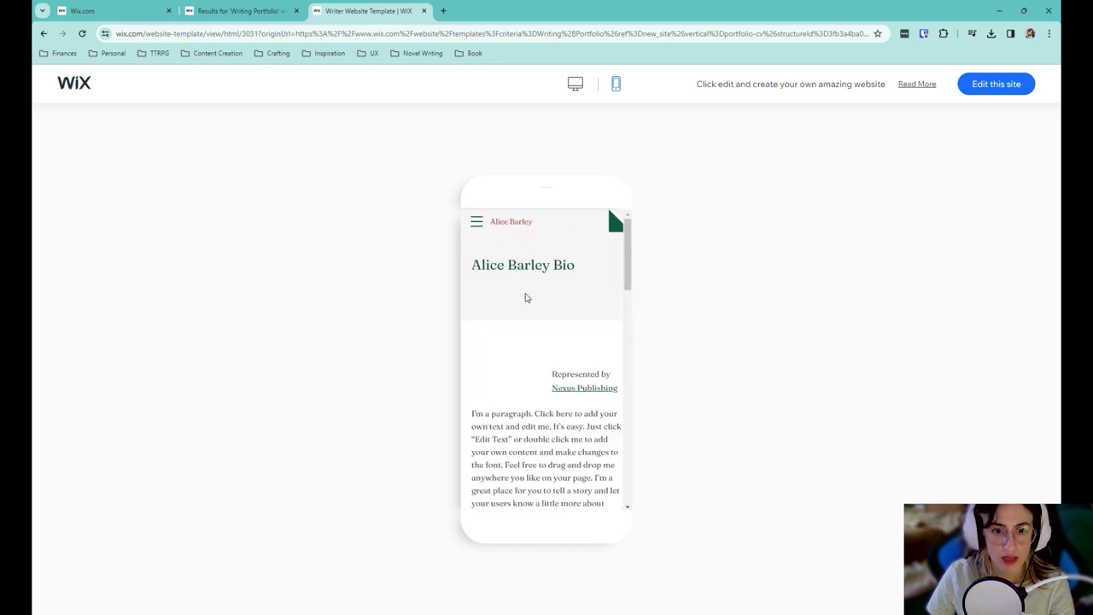
scroll(531, 265, "down", 10)
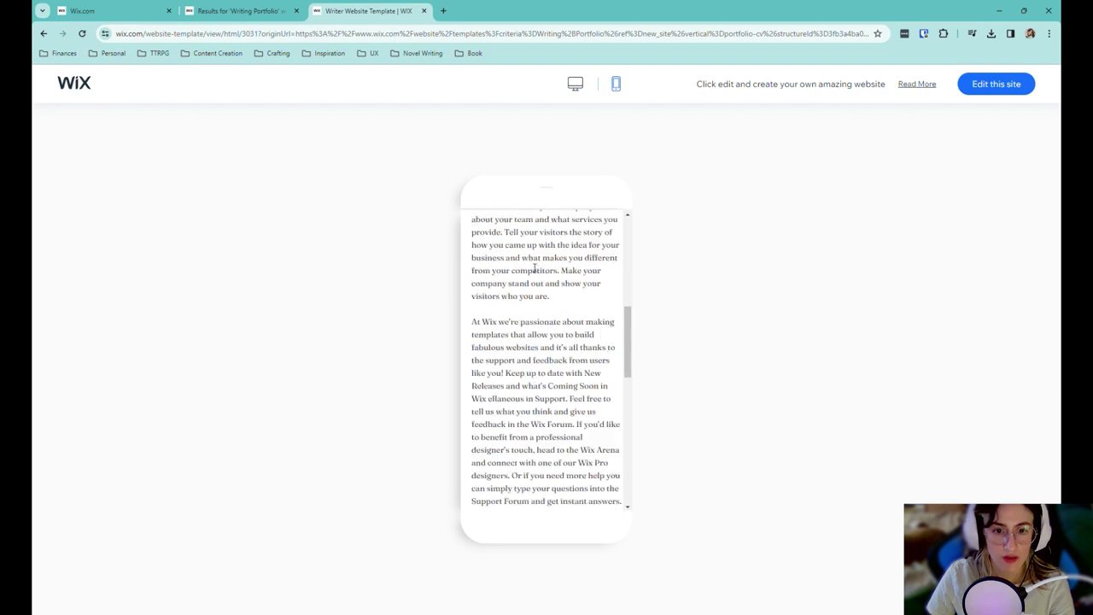
scroll(551, 359, "up", 2)
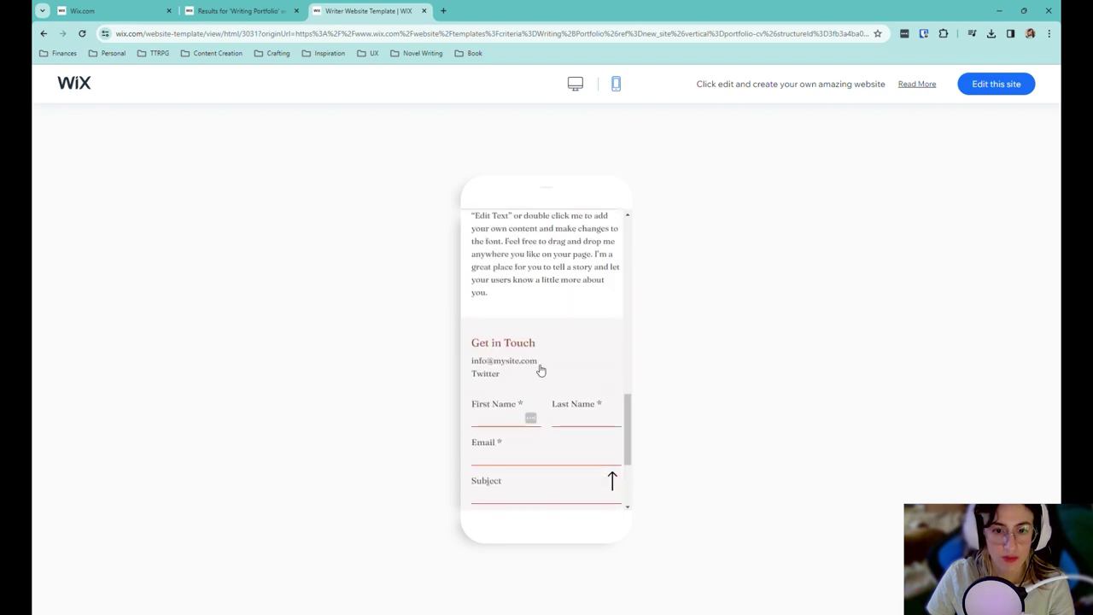
scroll(539, 371, "down", 2)
scroll(516, 338, "up", 10)
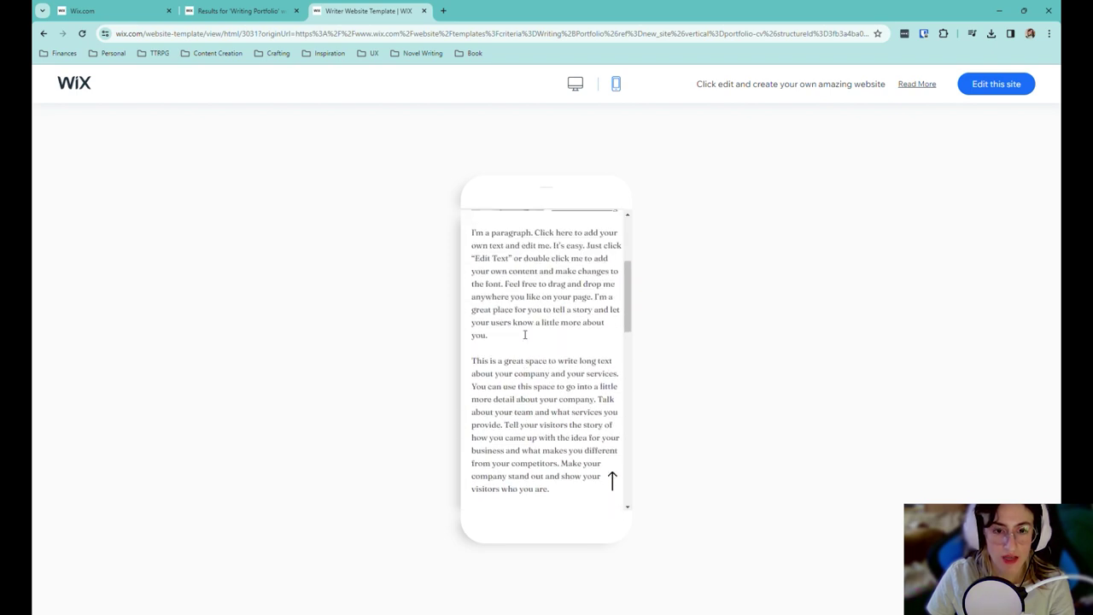
- View the Publications page in the template's mobile preview and look over its list of works and the site menu
left_click(476, 222)
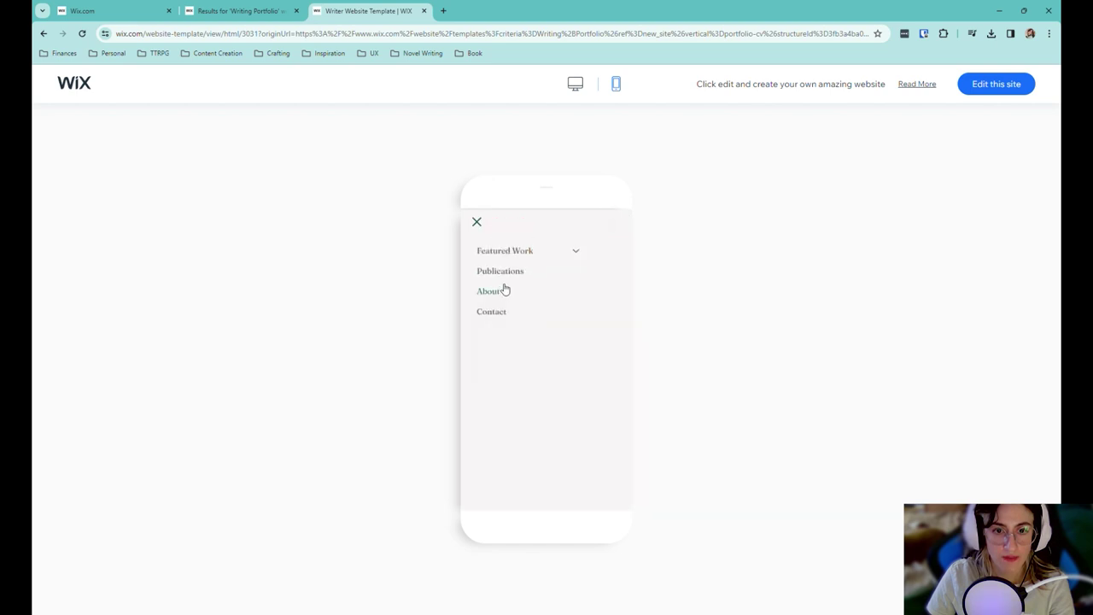
left_click(520, 272)
scroll(585, 309, "down", 4)
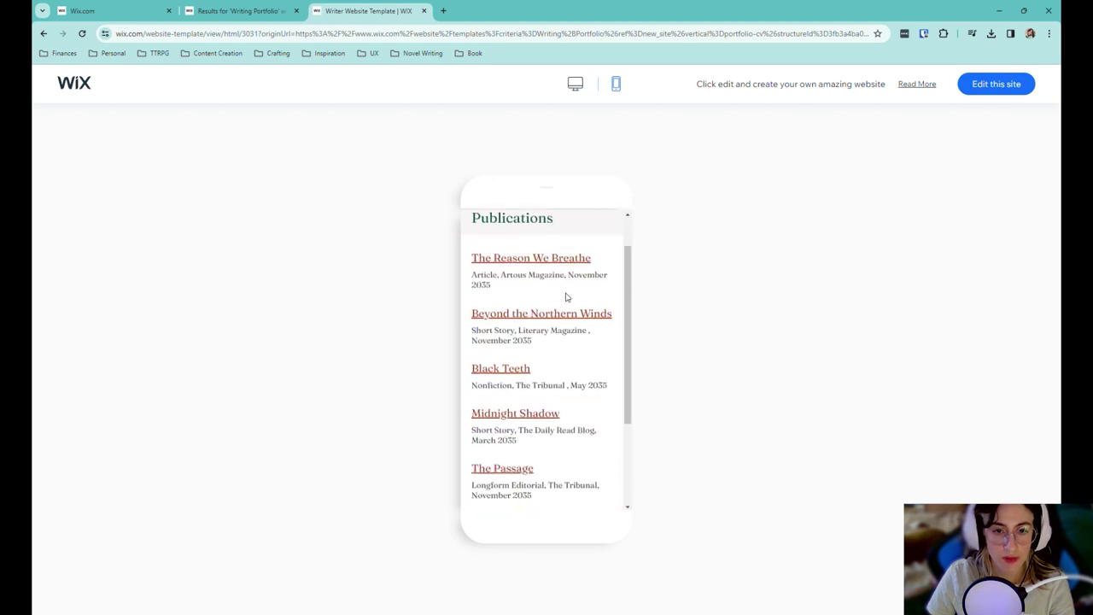
scroll(569, 427, "up", 5)
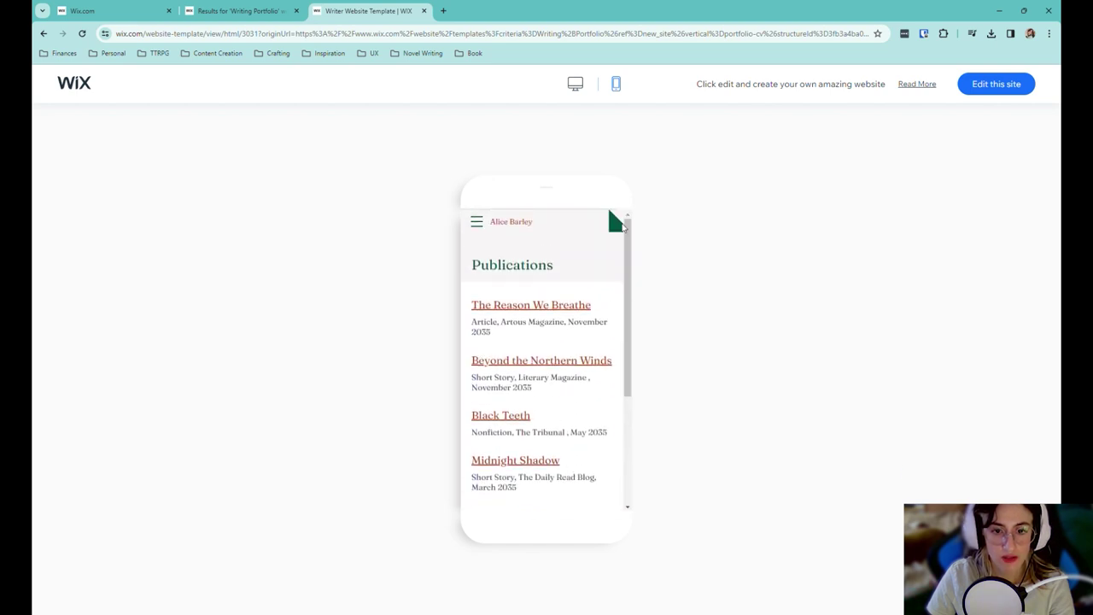
left_click(478, 223)
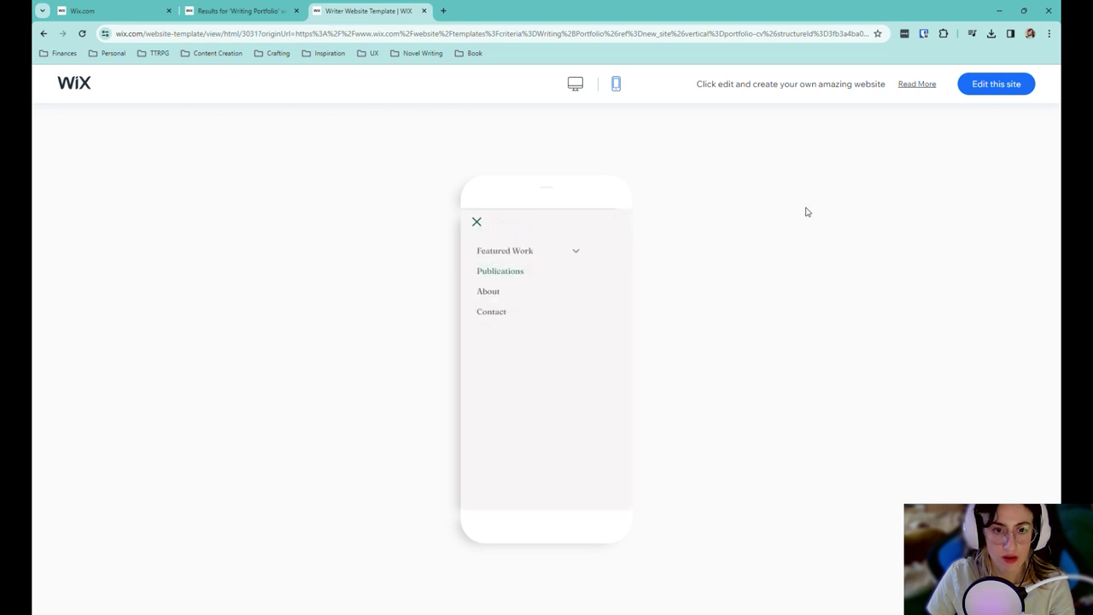
- Close the template preview, start editing a site from the Writer template, and dismiss the AI site content dialog
left_click(424, 11)
mouse_move(547, 291)
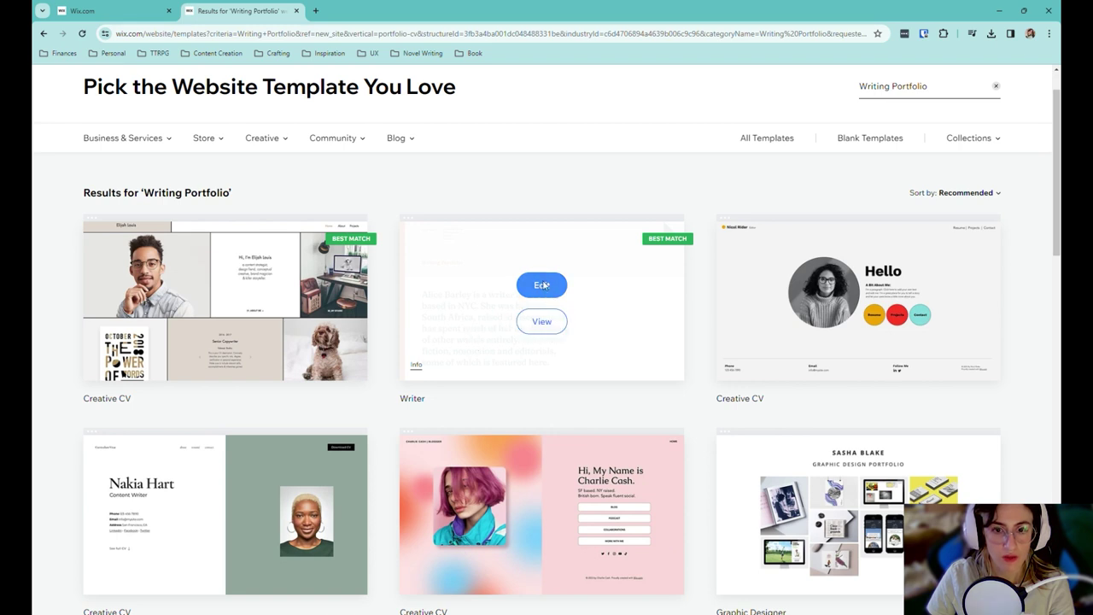
left_click(544, 285)
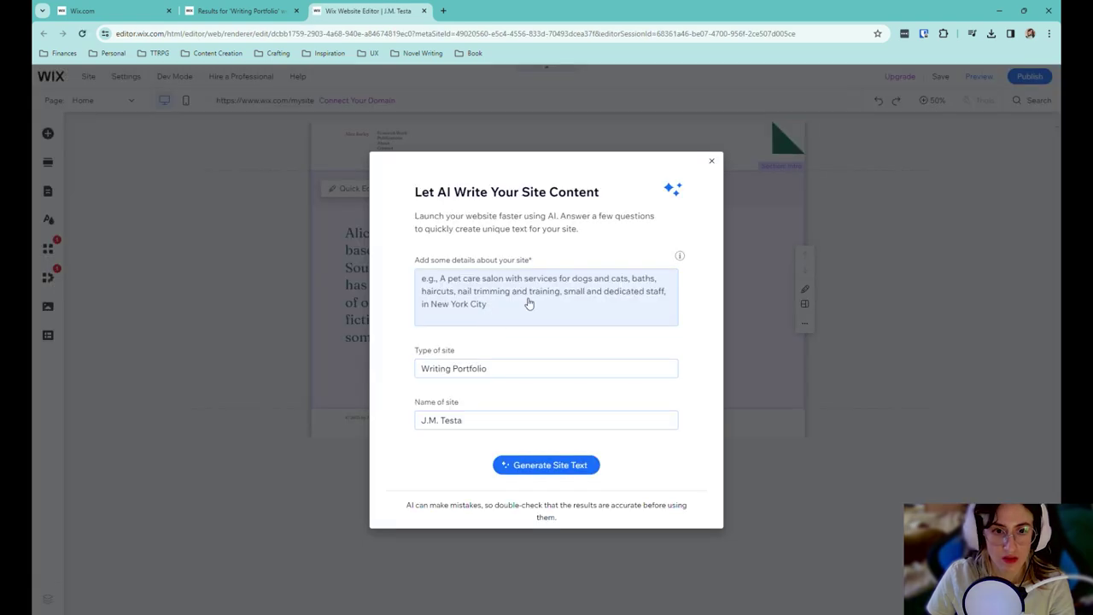
left_click(711, 163)
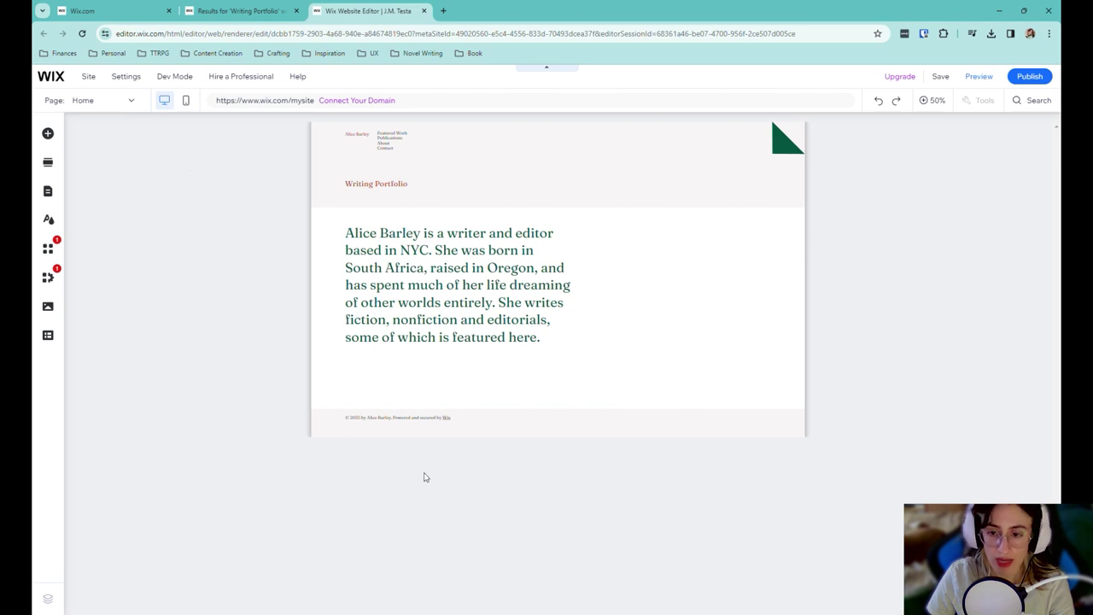
- Open Quick Edit for the Intro section of the home page
left_click(875, 391)
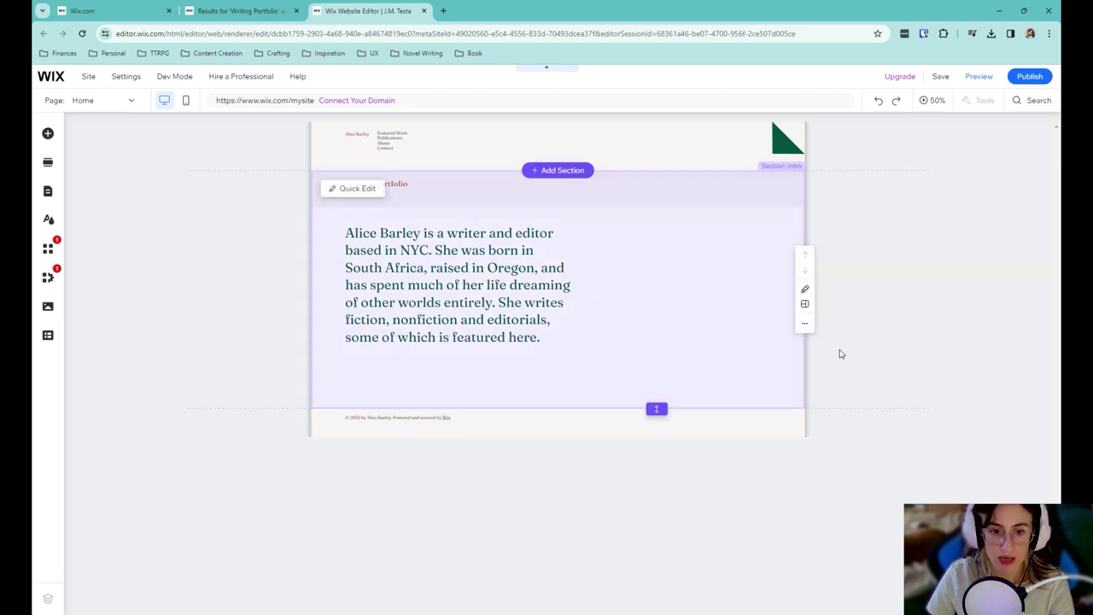
left_click(117, 159)
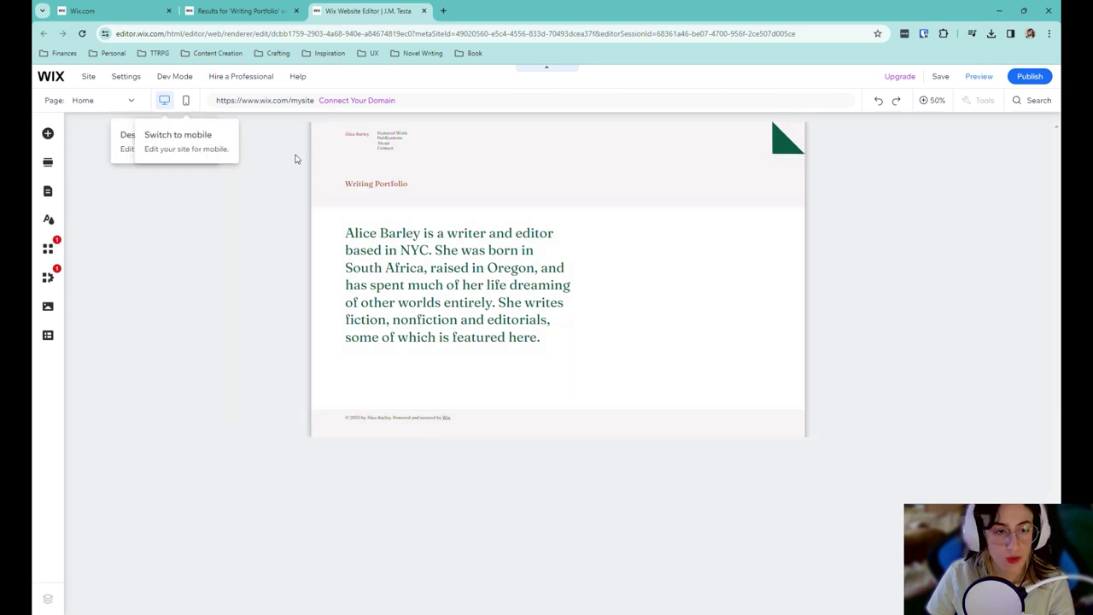
left_click(200, 299)
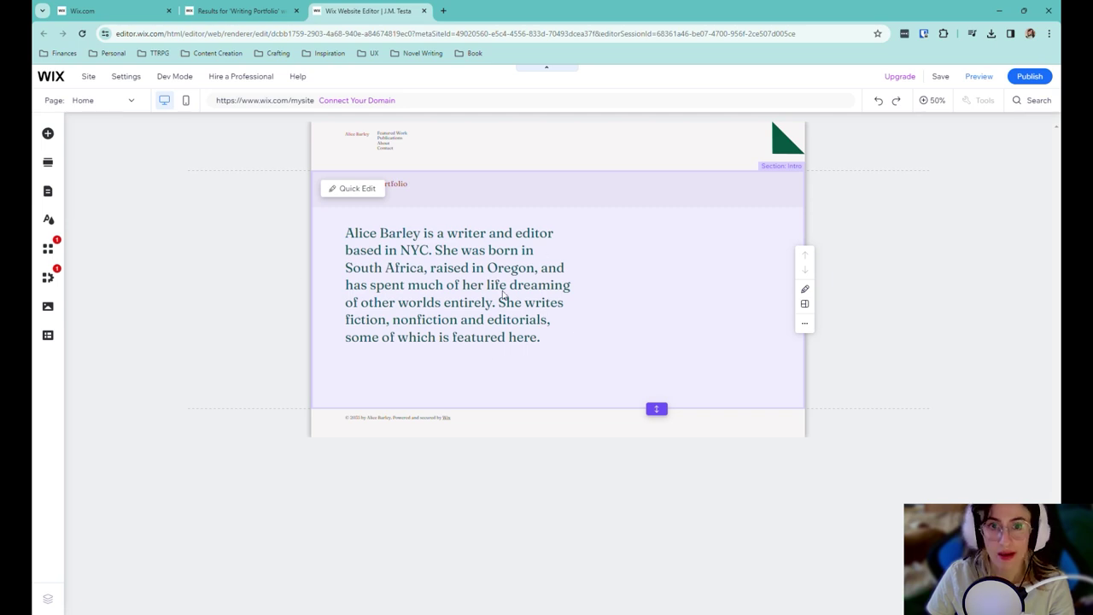
left_click(362, 190)
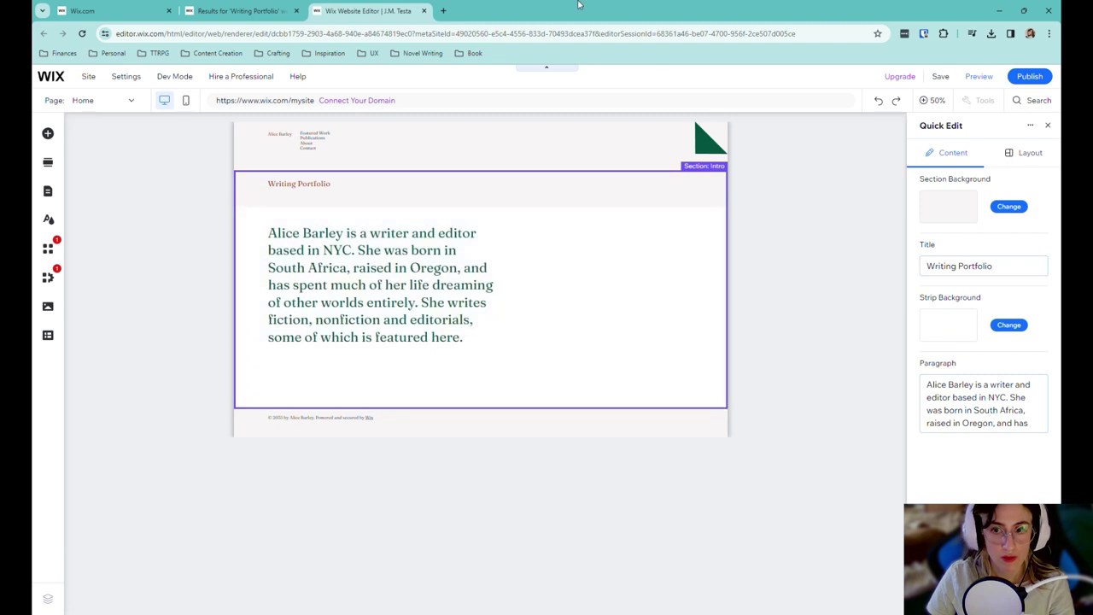
- Open the author's existing website in a new tab and copy the bio from "Fantasy Author." through "Debut novel coming August 2024."
left_click(443, 11)
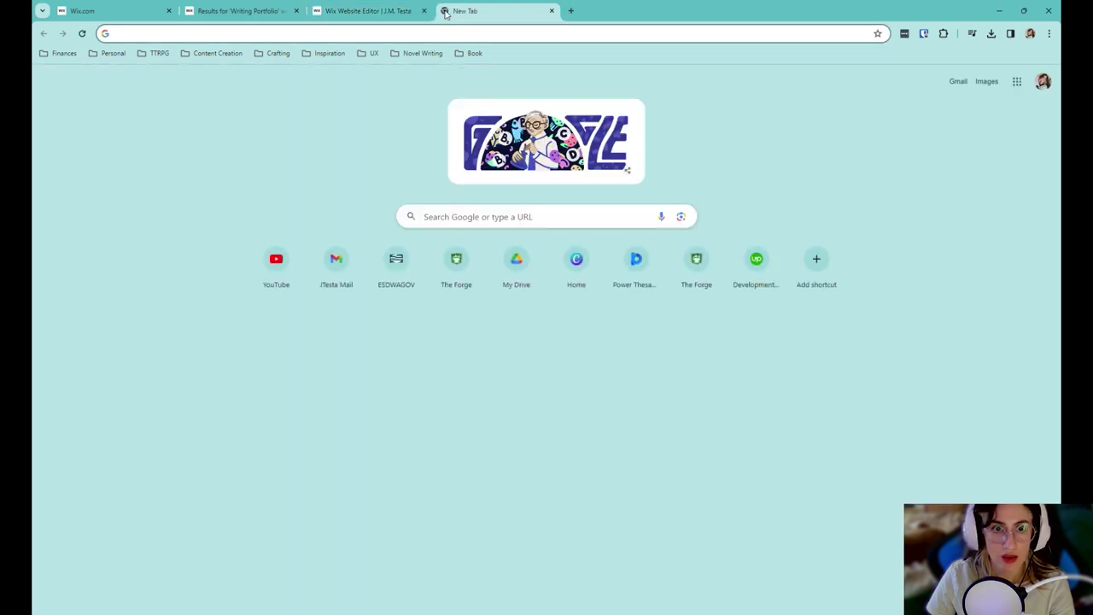
type("jtesta.c")
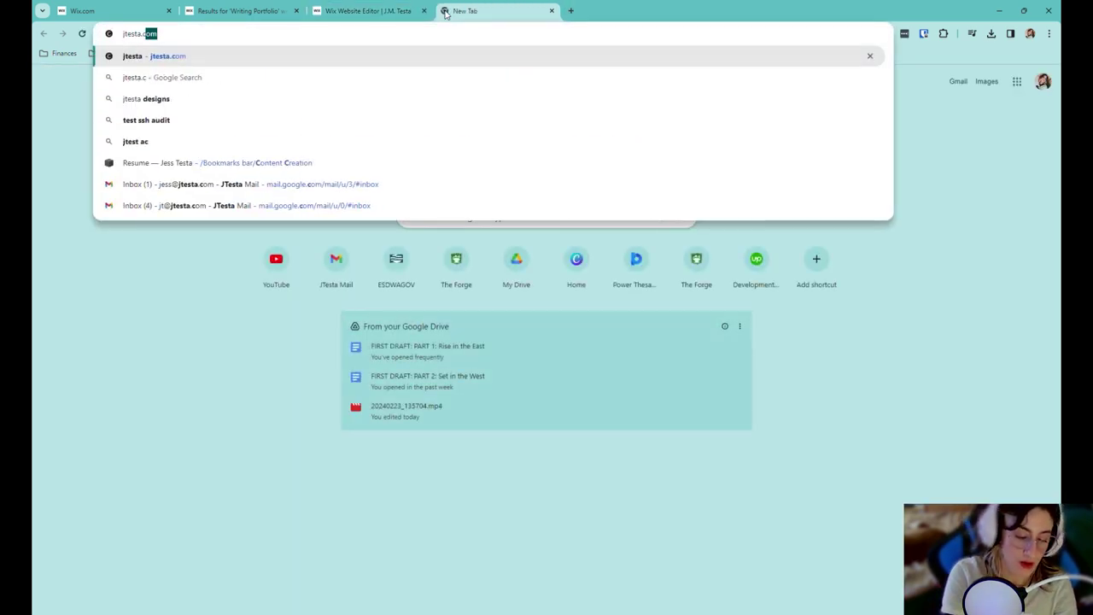
key("Return")
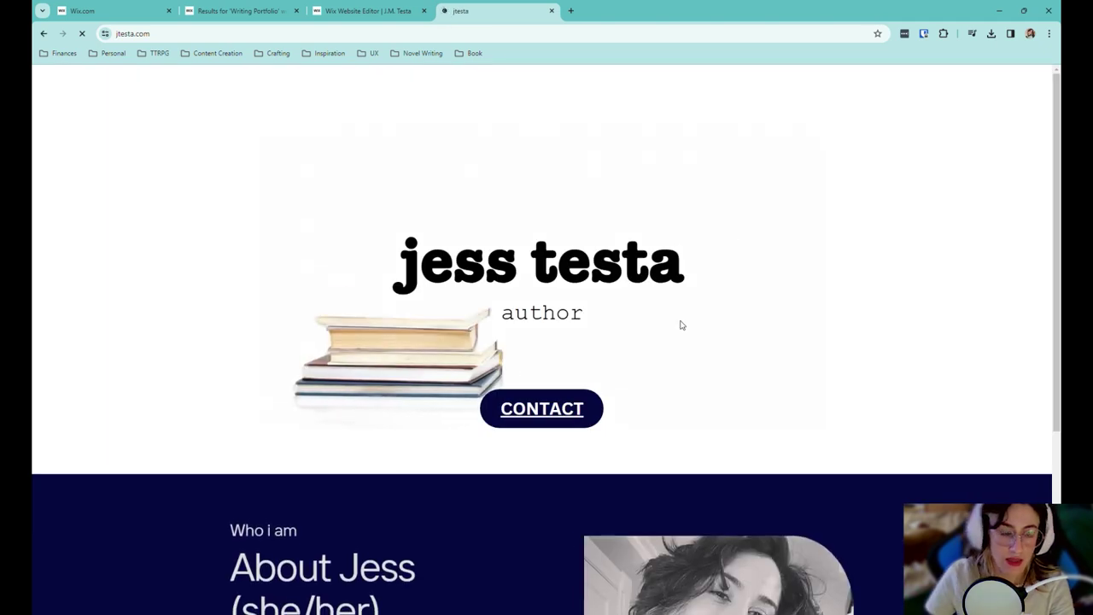
scroll(928, 275, "down", 3)
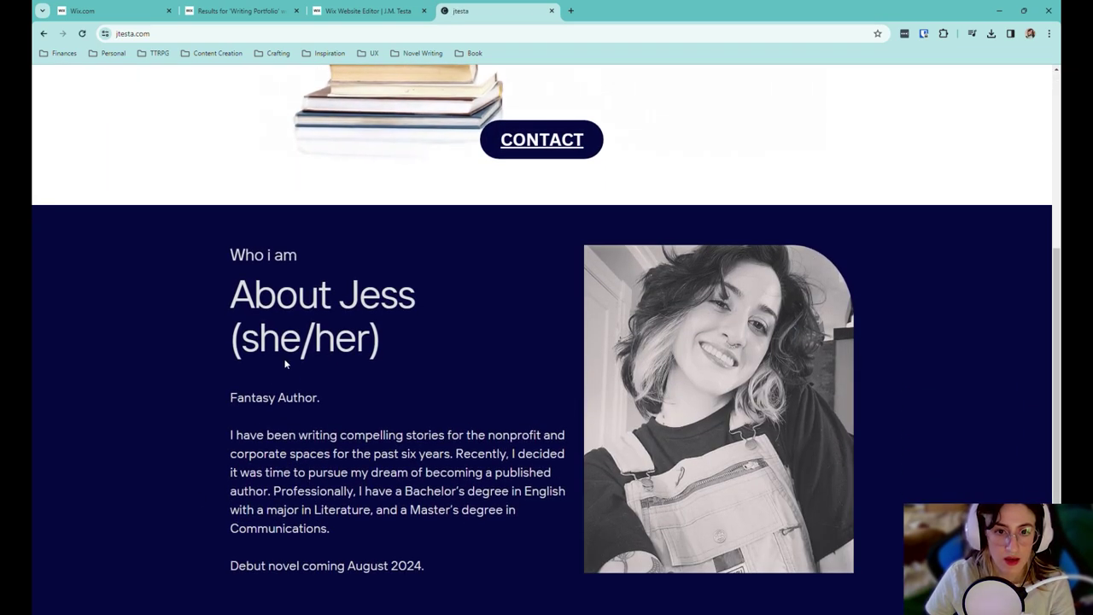
left_click_drag(214, 397, 439, 572)
key("ctrl+c")
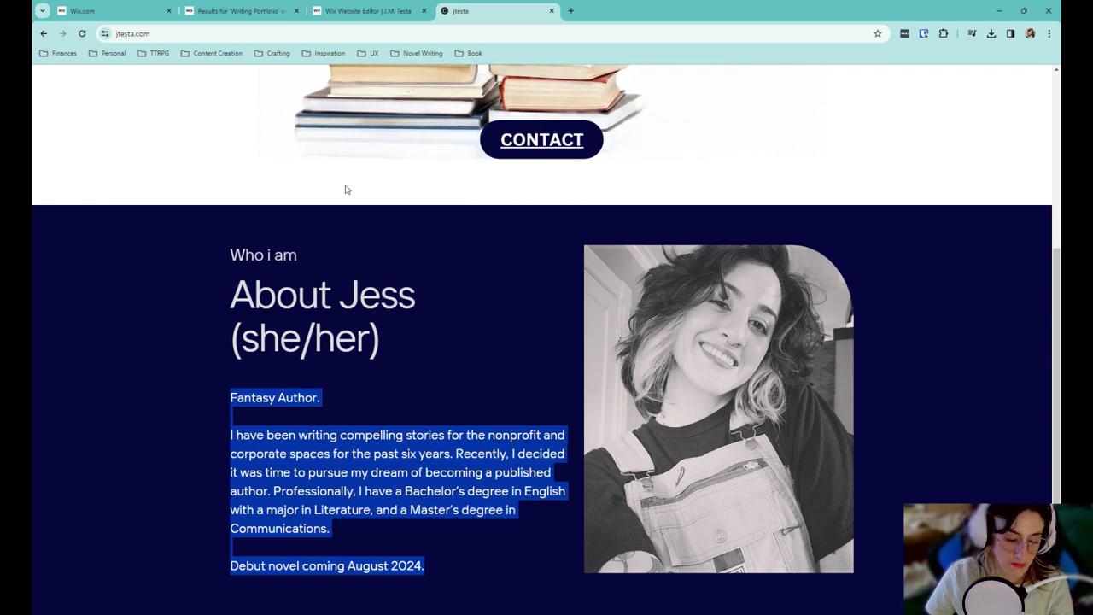
- Return to the Wix editor and replace the Intro section's placeholder paragraph with the copied bio
left_click(379, 10)
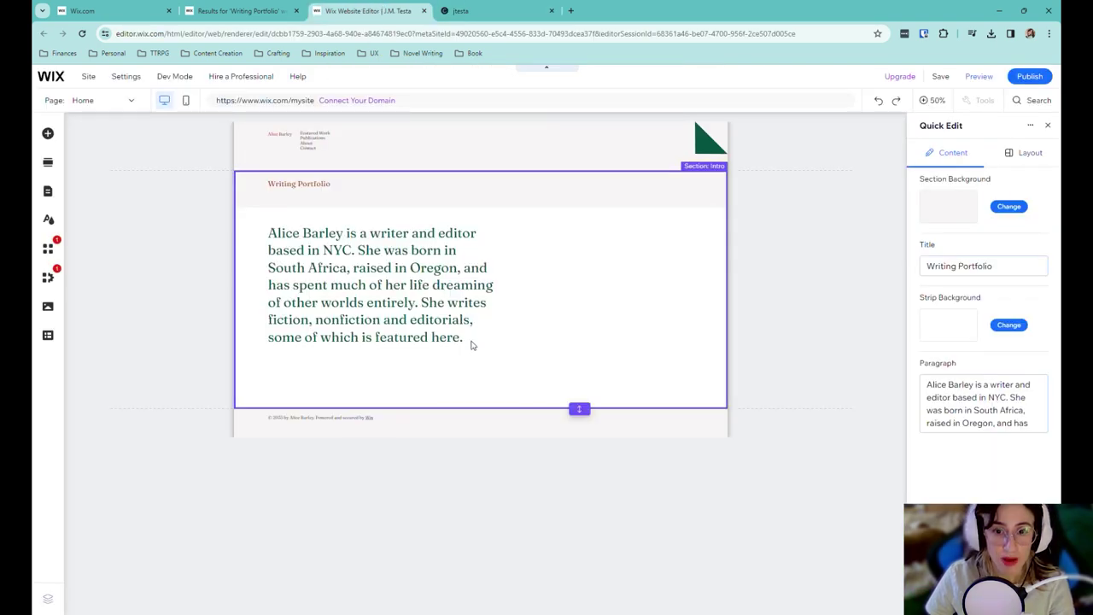
triple_click(973, 410)
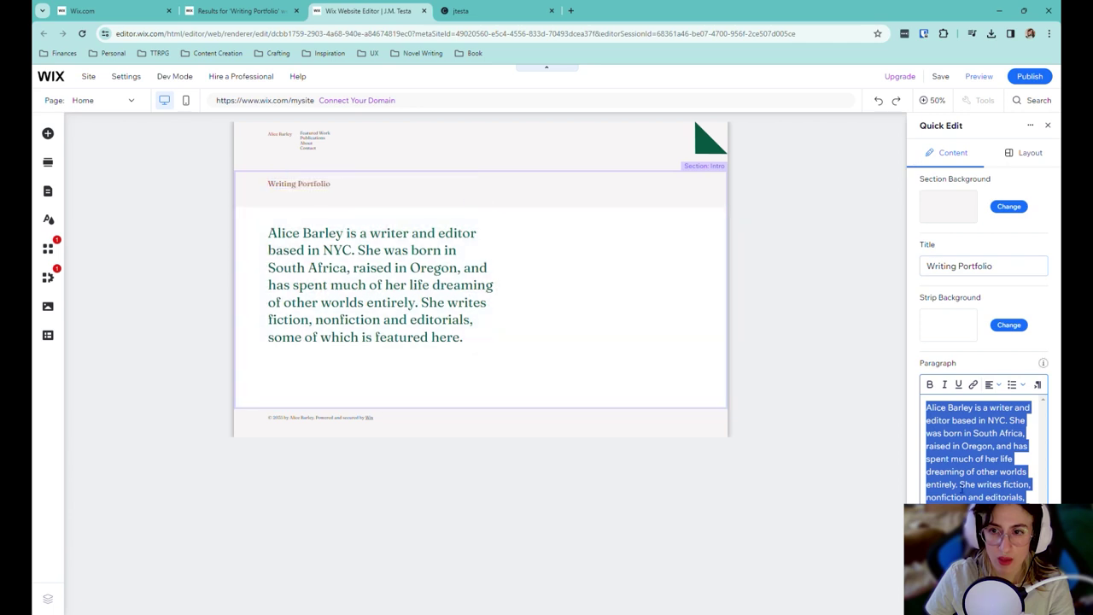
key("ctrl+v")
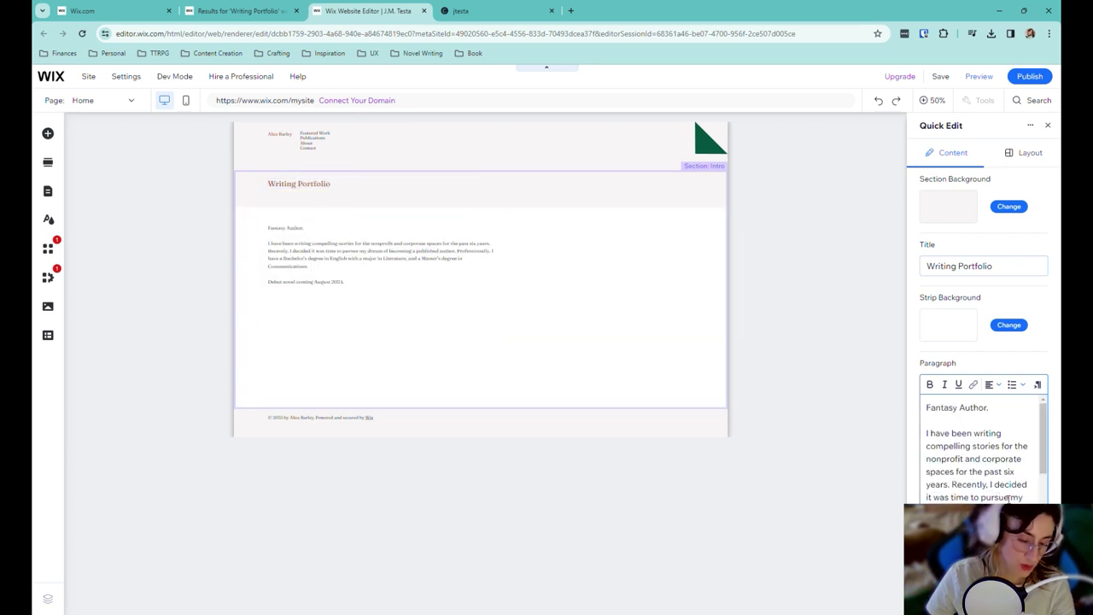
scroll(980, 447, "down", 3)
scroll(980, 448, "up", 5)
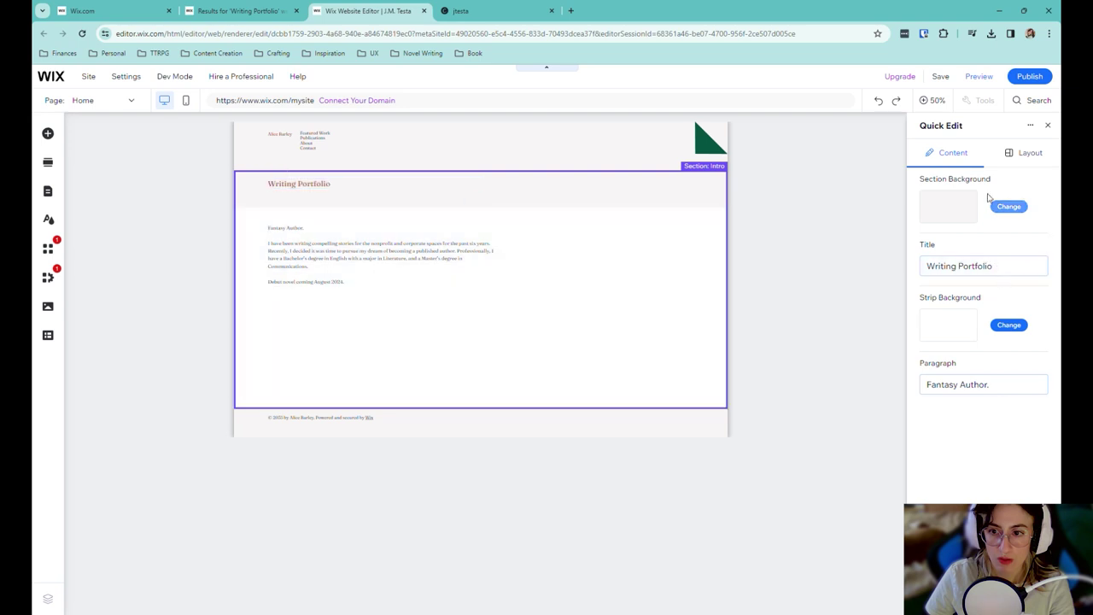
- Try a layout with a grey text box beside an empty area for the Intro section, and restore the original layout
left_click(1018, 156)
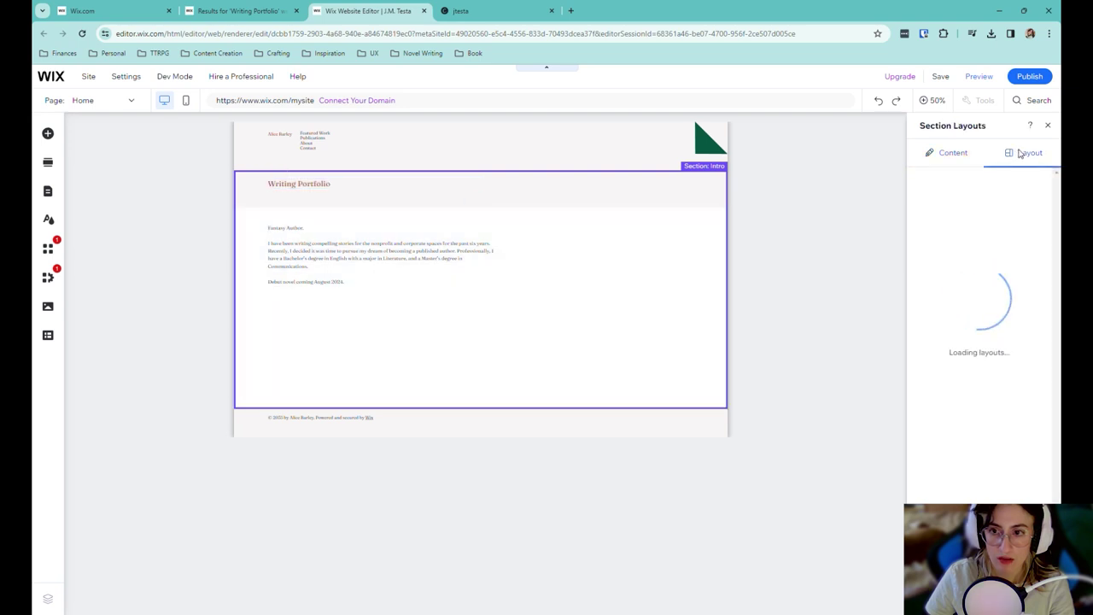
scroll(975, 378, "down", 8)
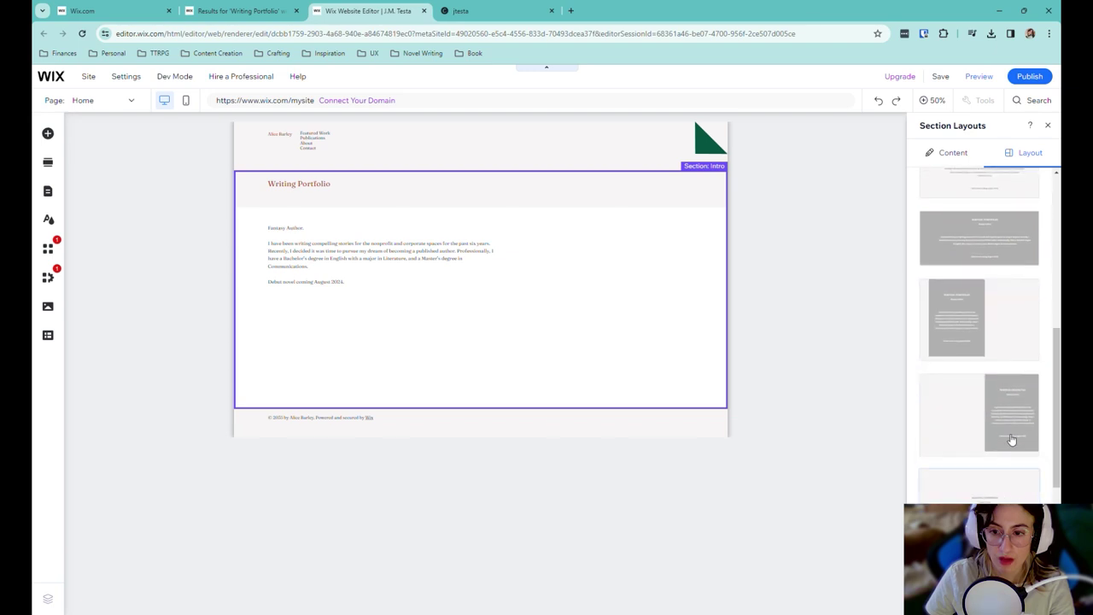
left_click(947, 307)
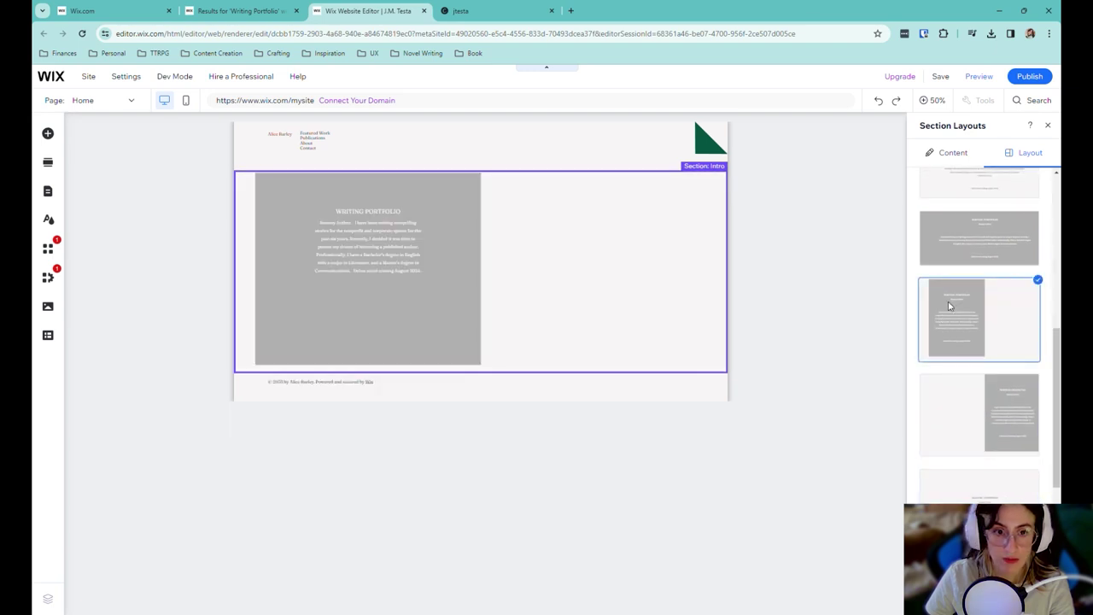
scroll(977, 368, "up", 8)
left_click(970, 259)
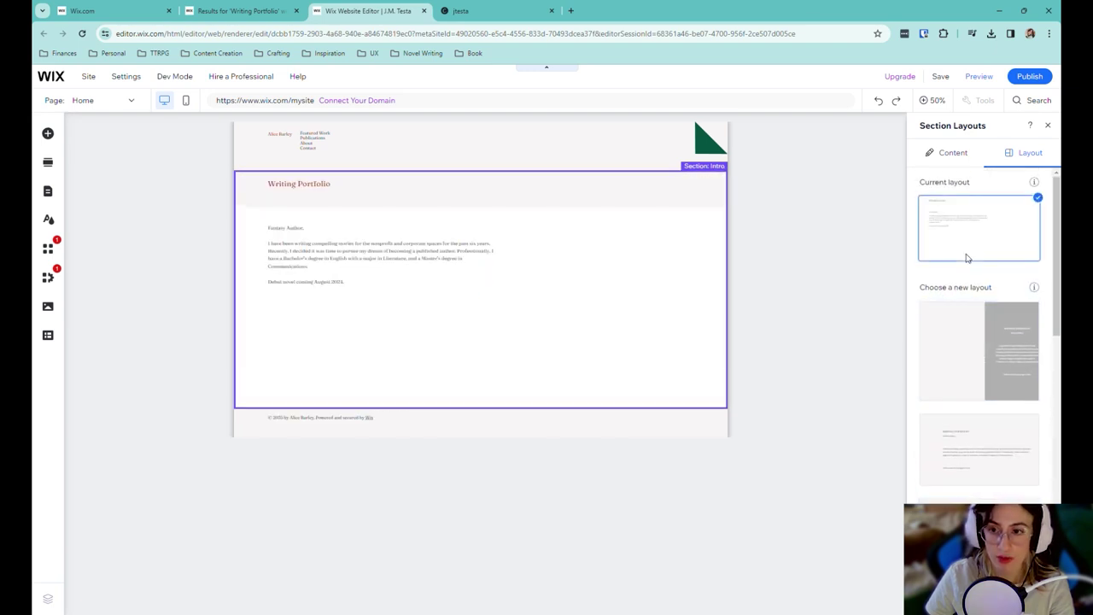
left_click(954, 154)
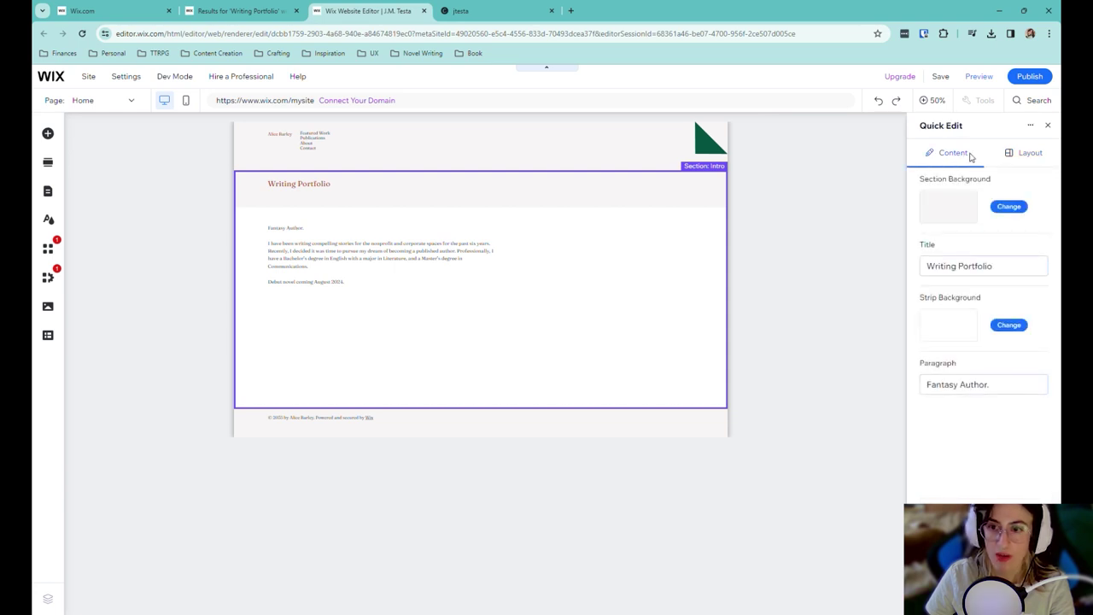
- Examine the Intro paragraph's text and its formatting options in Quick Edit
left_click(1016, 386)
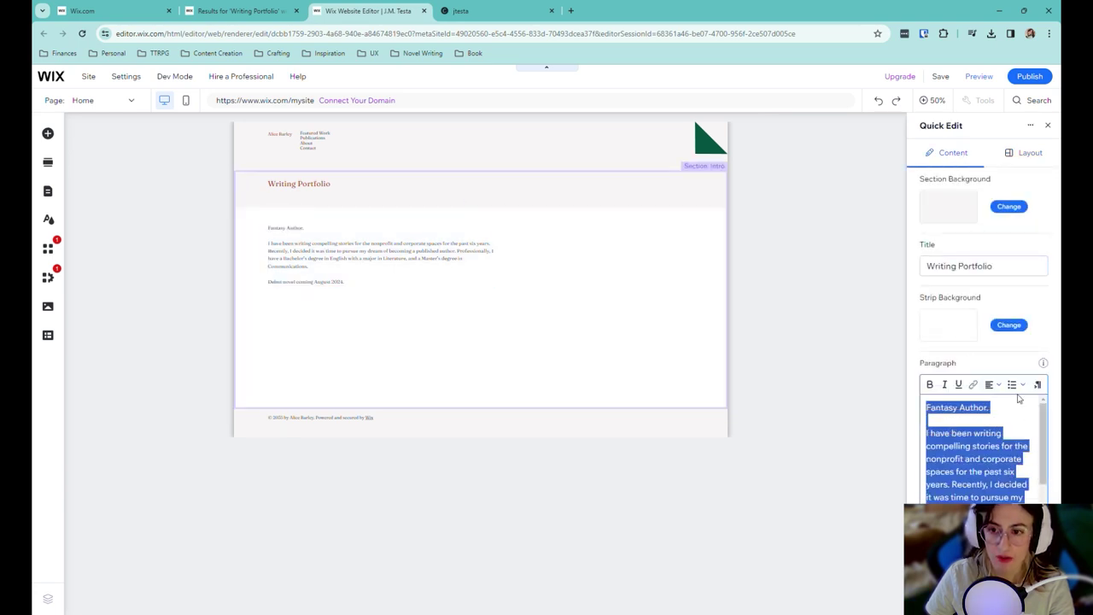
scroll(982, 444, "down", 3)
scroll(982, 455, "up", 5)
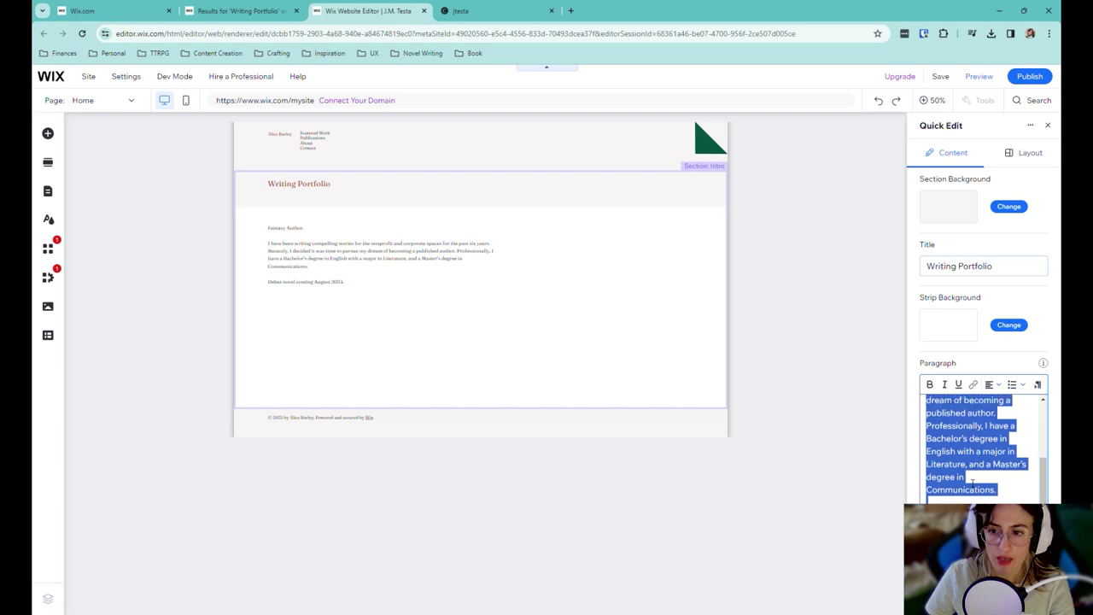
left_click(1000, 385)
key("Escape")
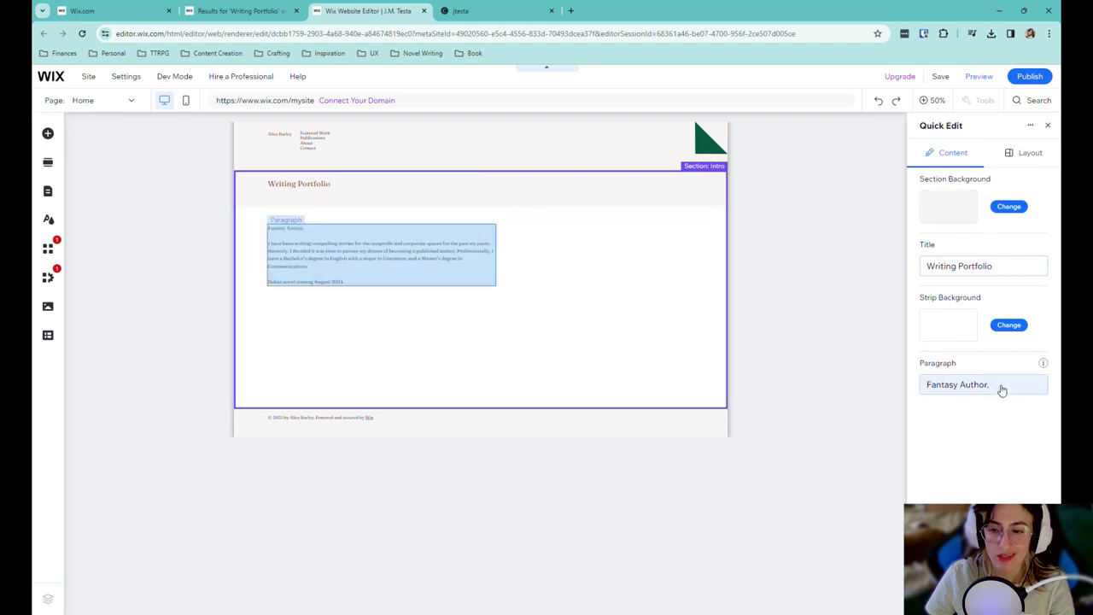
left_click(1043, 363)
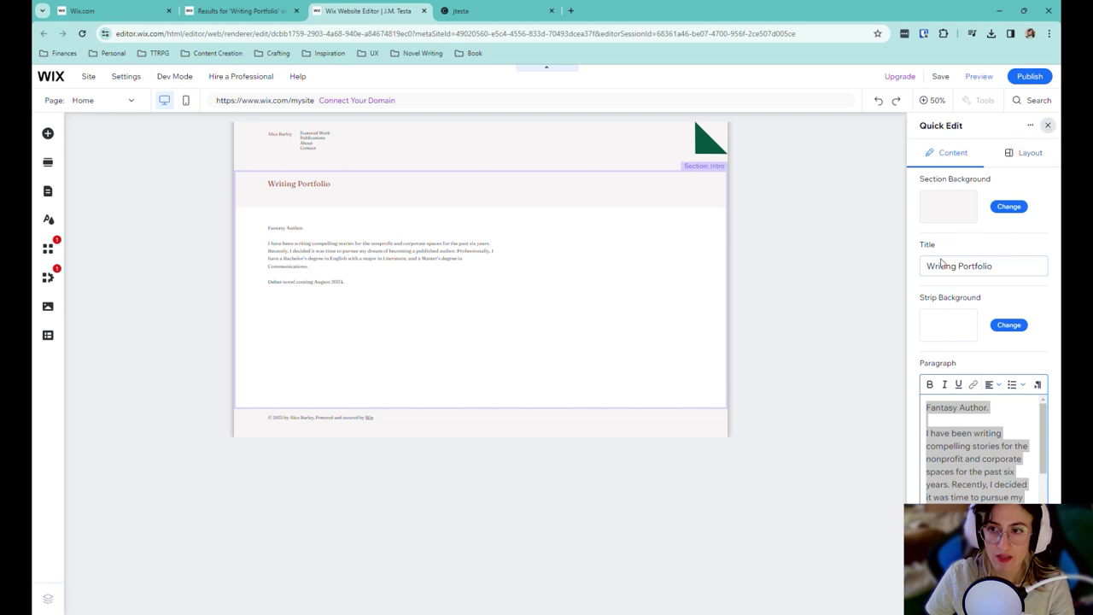
- Close Quick Edit and enlarge the whole bio text in the Intro section to a font size of 33 px
left_click(1048, 126)
left_click(460, 328)
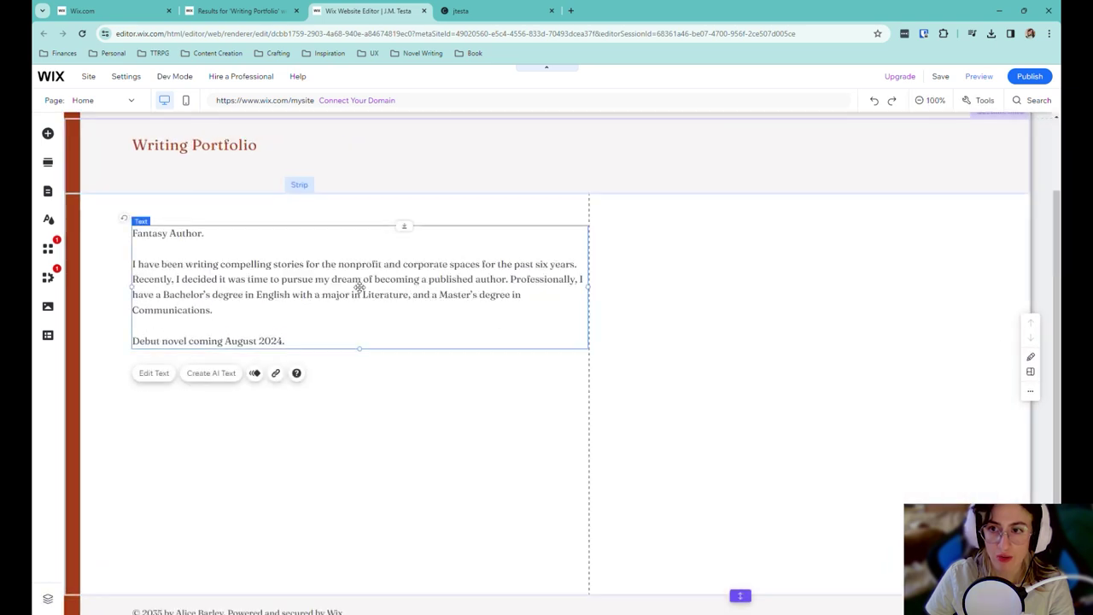
double_click(295, 346)
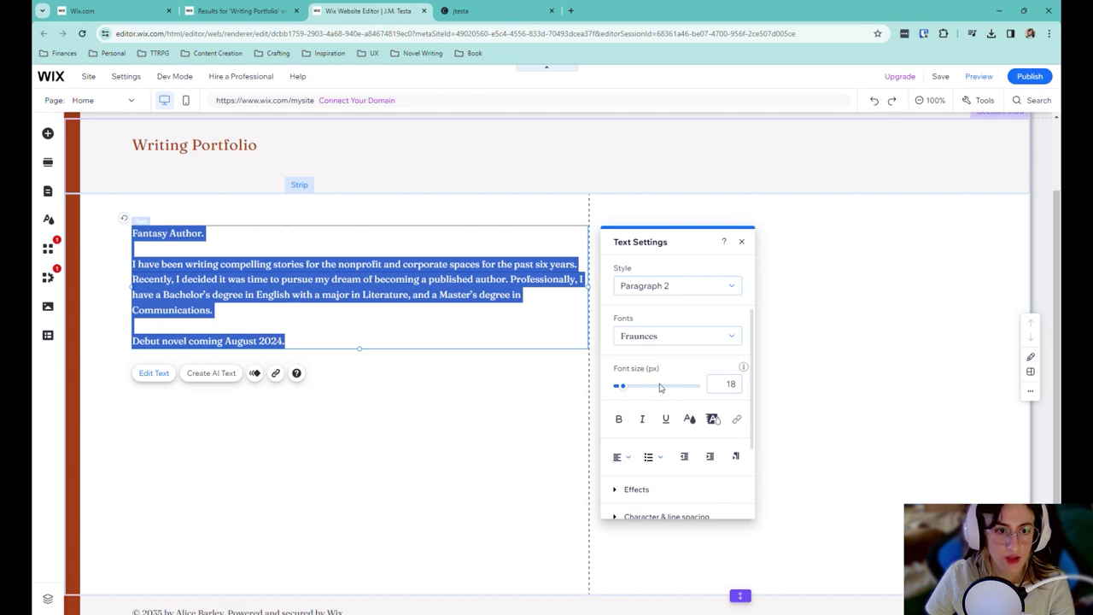
left_click_drag(632, 390, 631, 389)
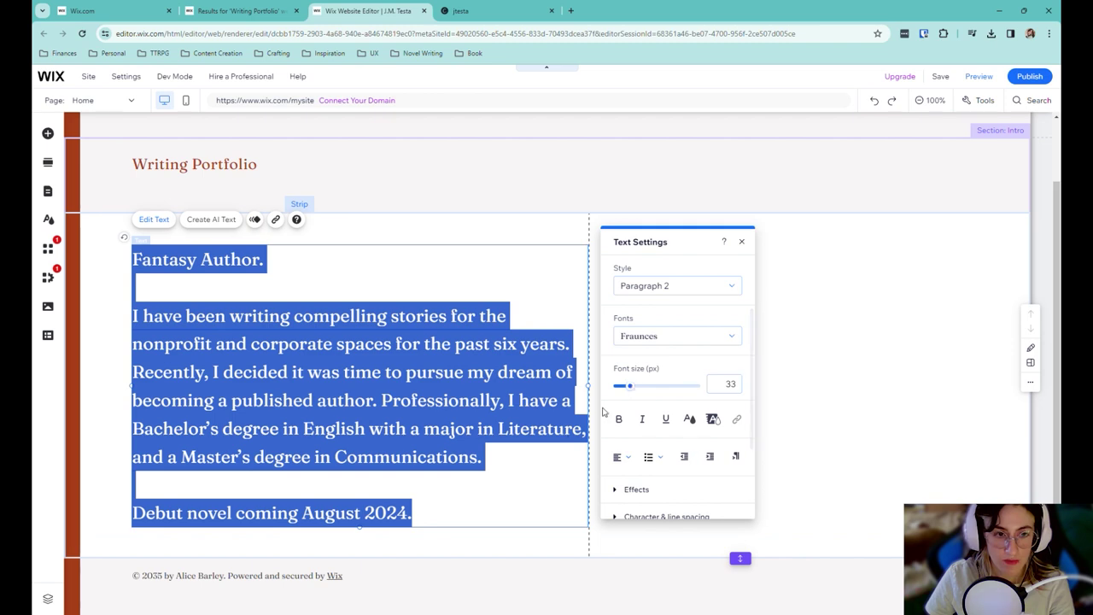
left_click(385, 291)
- Try different text effects on the "Fantasy Author." line and return it to no effect
scroll(674, 452, "down", 1)
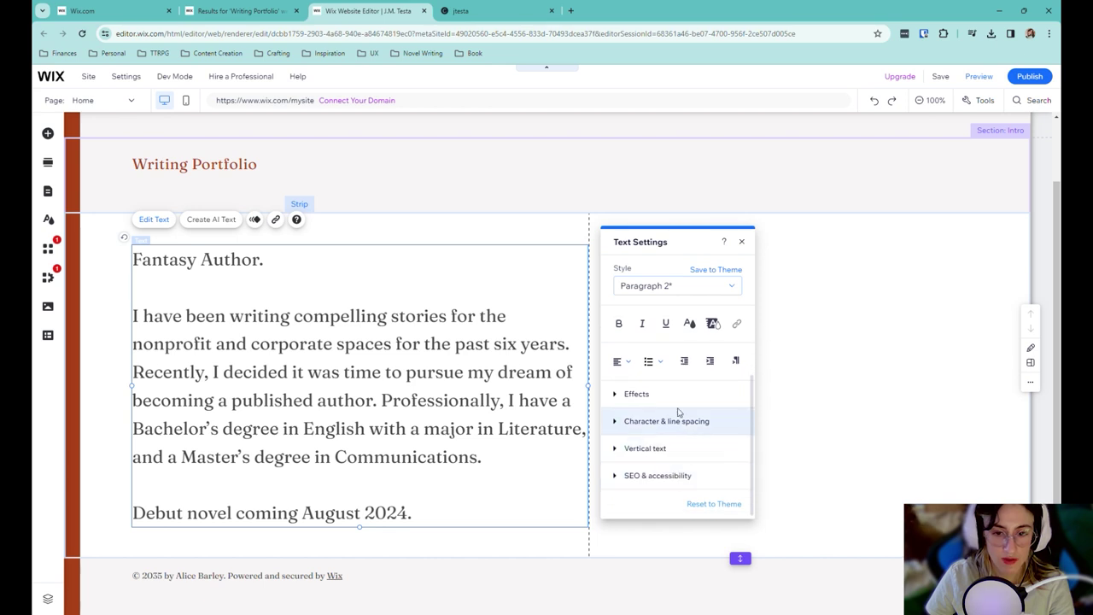
left_click(632, 392)
left_click(678, 363)
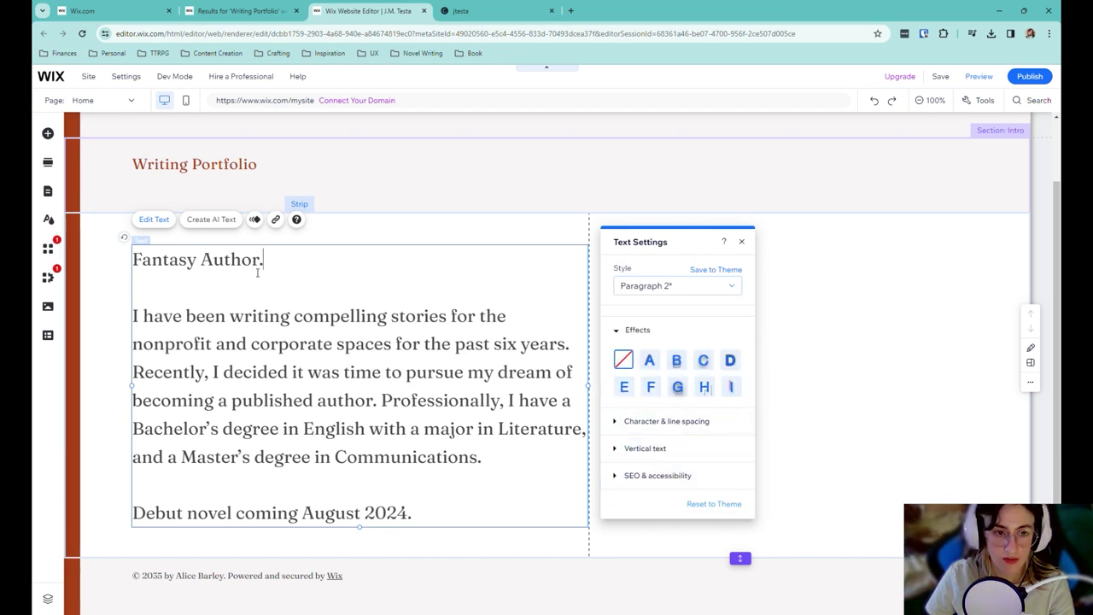
left_click_drag(257, 272, 152, 278)
left_click(380, 298)
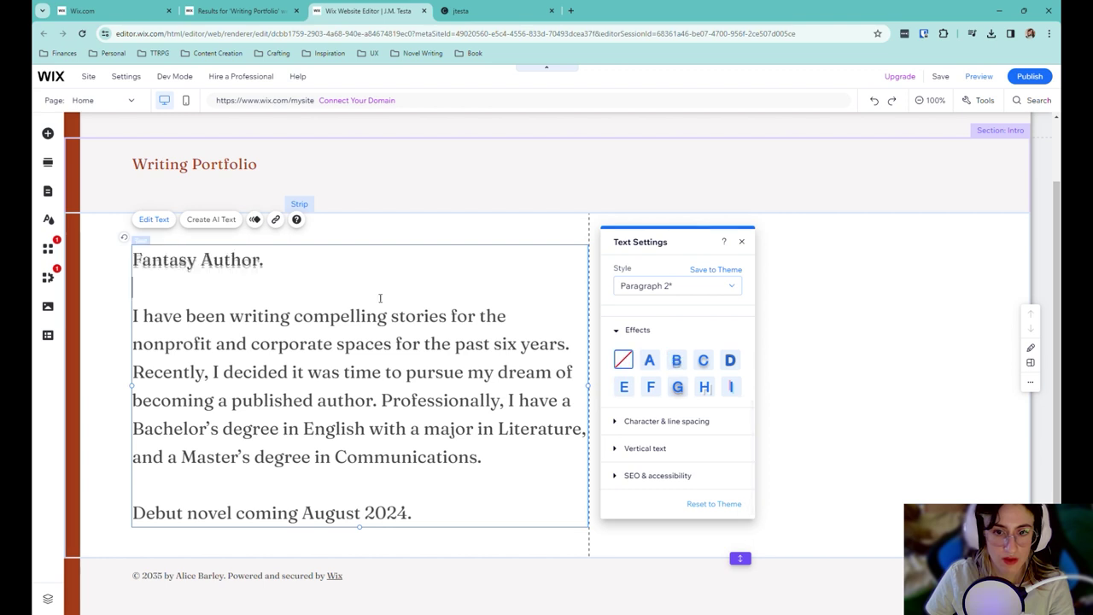
left_click_drag(305, 260, 119, 259)
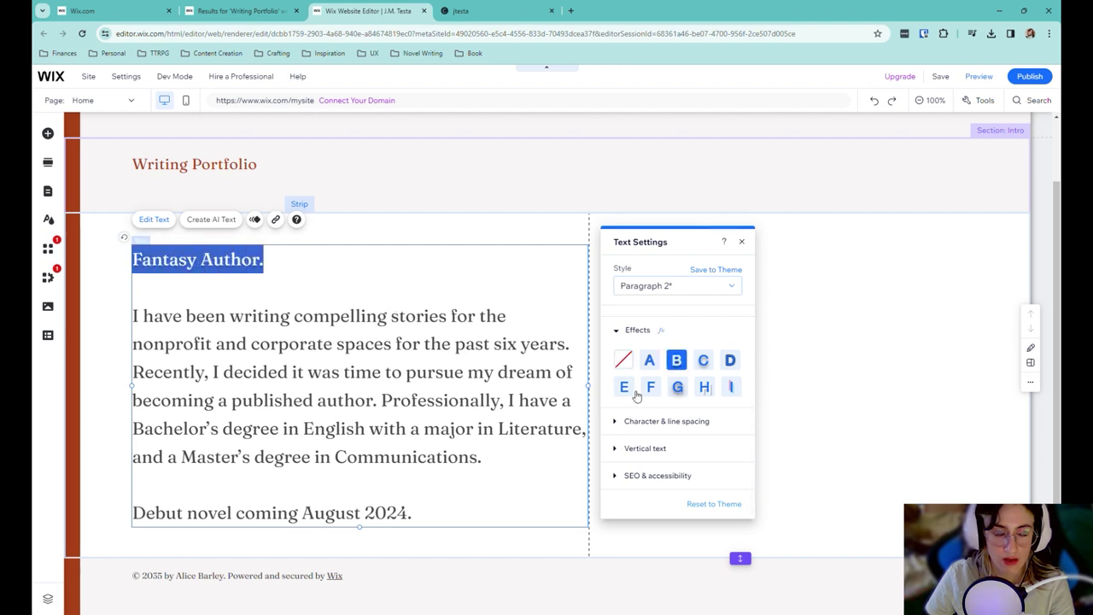
left_click(732, 388)
left_click(407, 316)
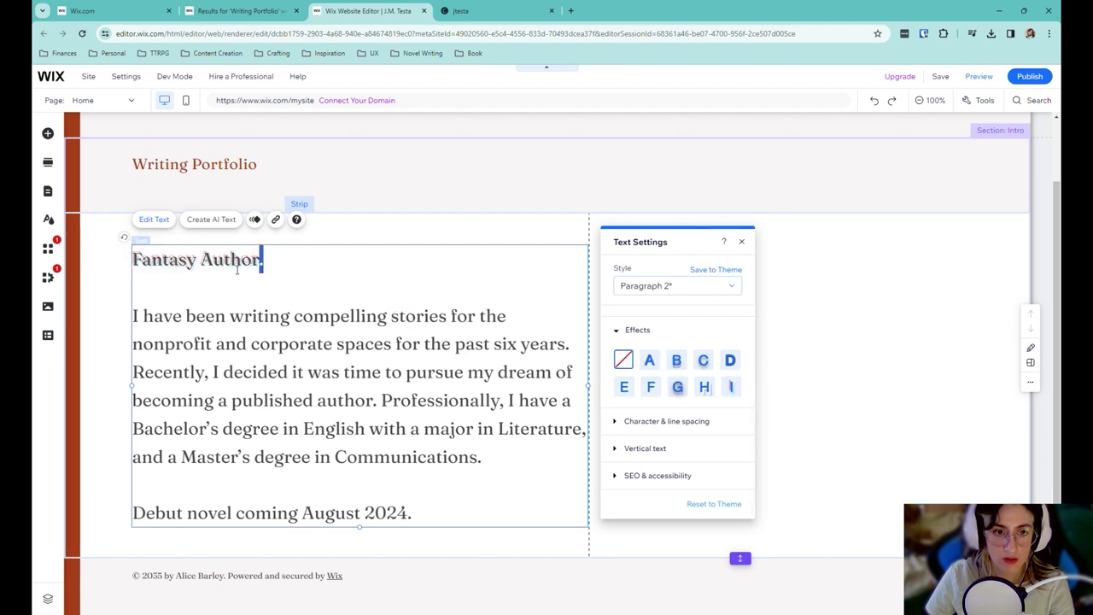
left_click_drag(237, 269, 128, 260)
left_click(624, 360)
left_click(432, 322)
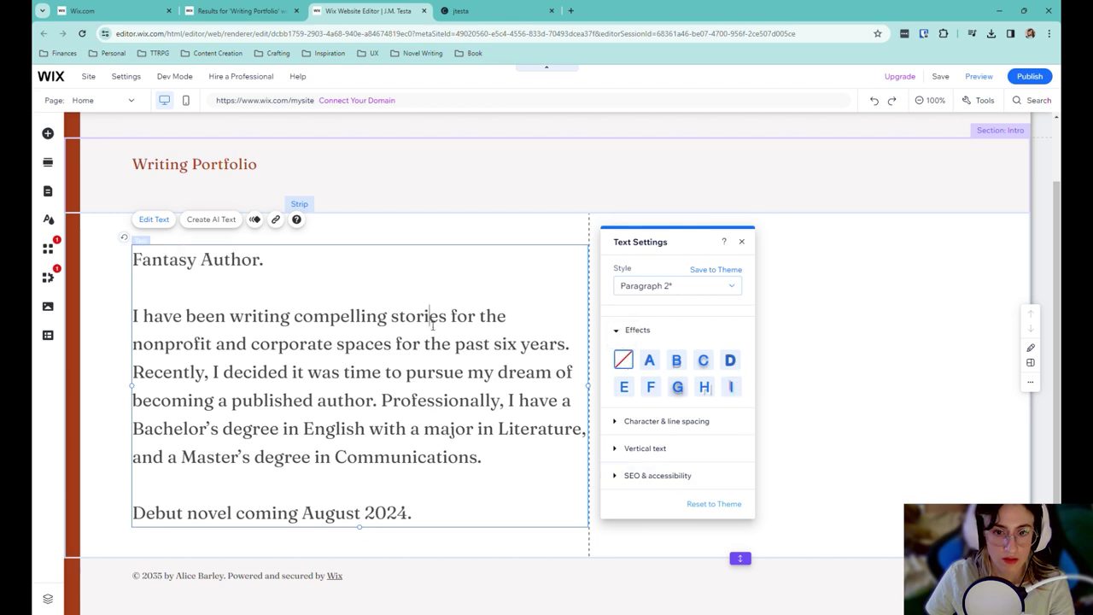
- Try vertical text orientation on the bio and switch it back to horizontal
left_click(634, 448)
left_click(726, 441)
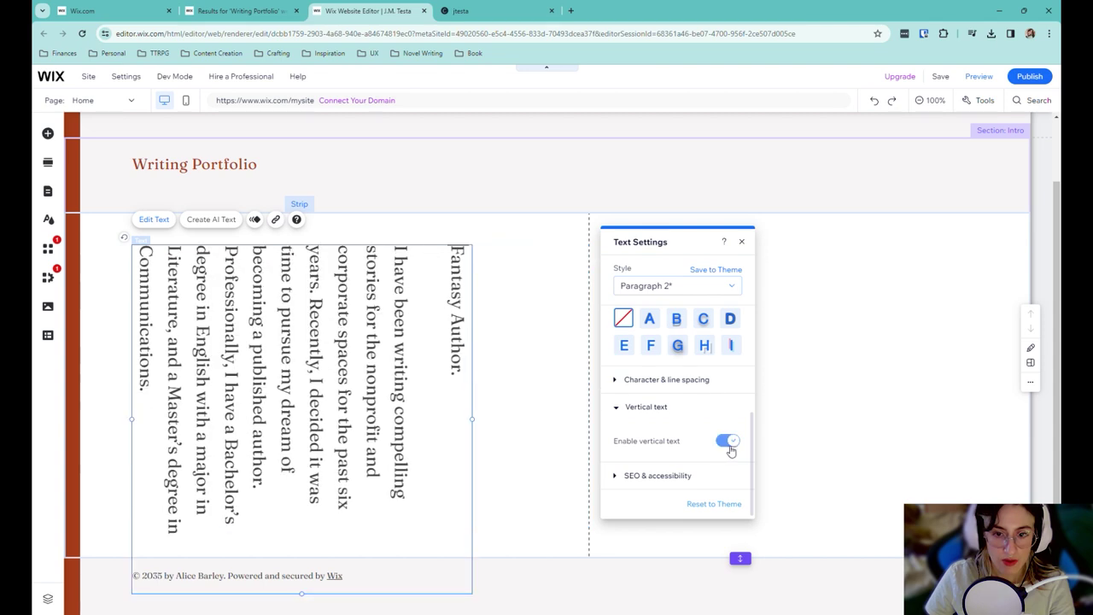
left_click(729, 442)
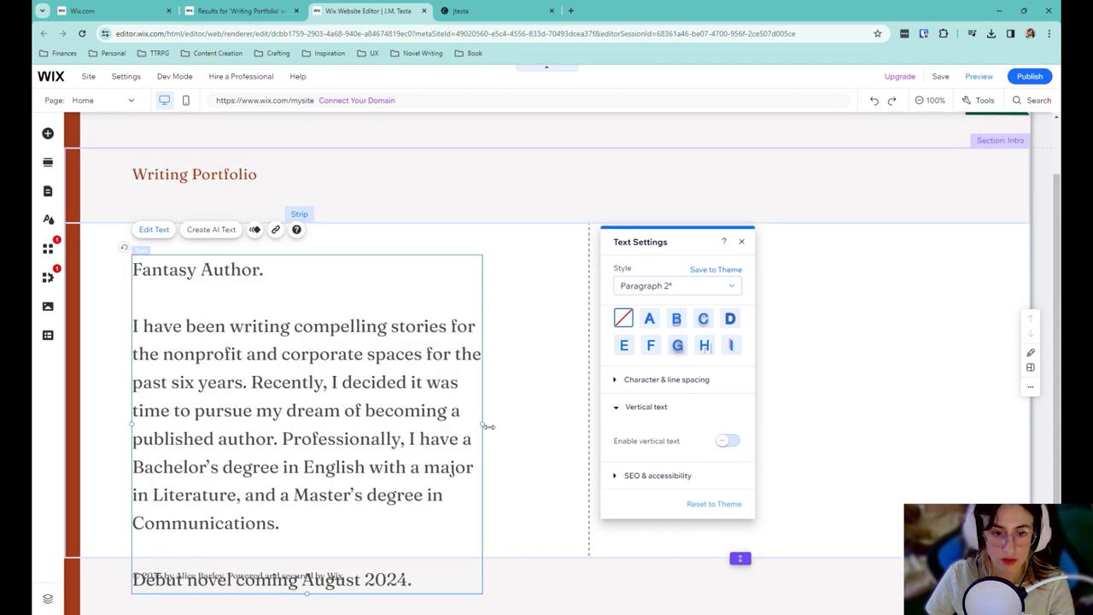
- Widen the bio text box to nearly the middle of the page and set all its text to 30 px
left_click_drag(488, 426, 568, 427)
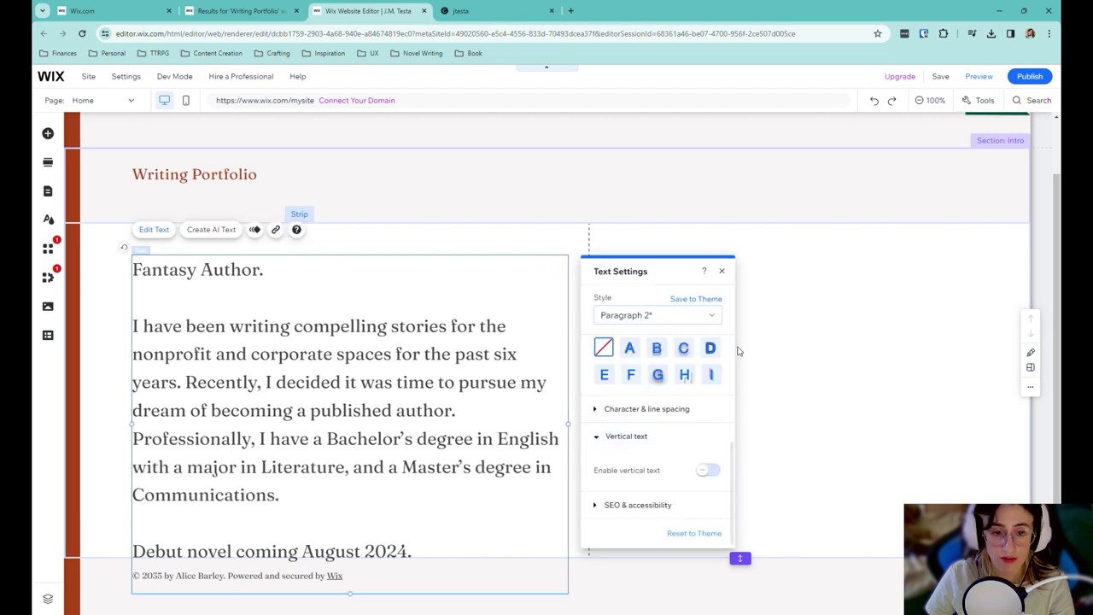
left_click_drag(436, 551, 122, 244)
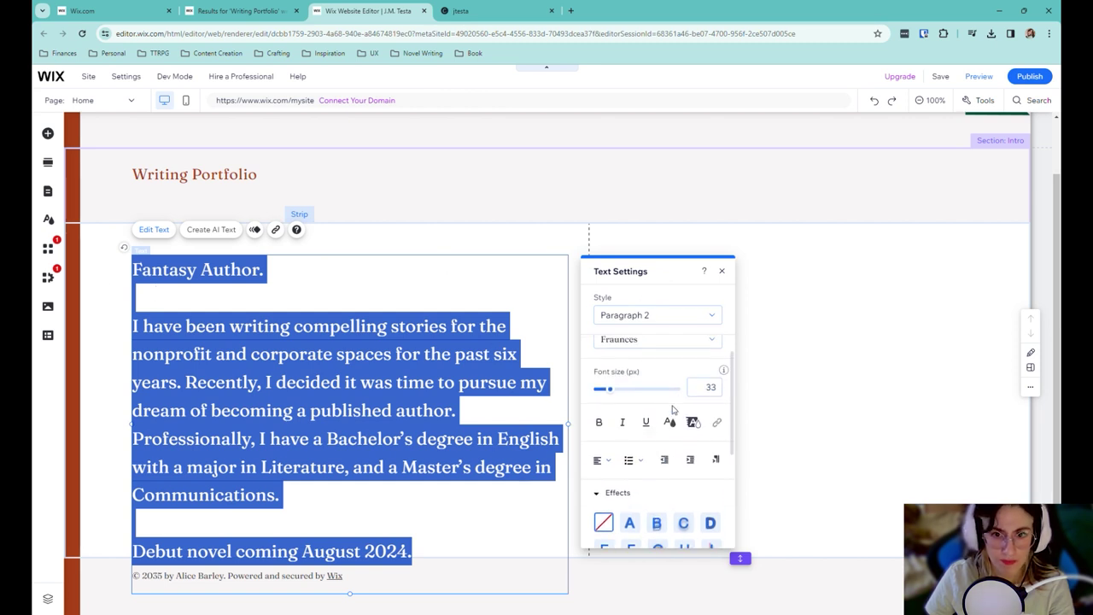
mouse_move(614, 418)
left_mouse_down()
mouse_move(602, 418)
mouse_move(610, 422)
left_mouse_up()
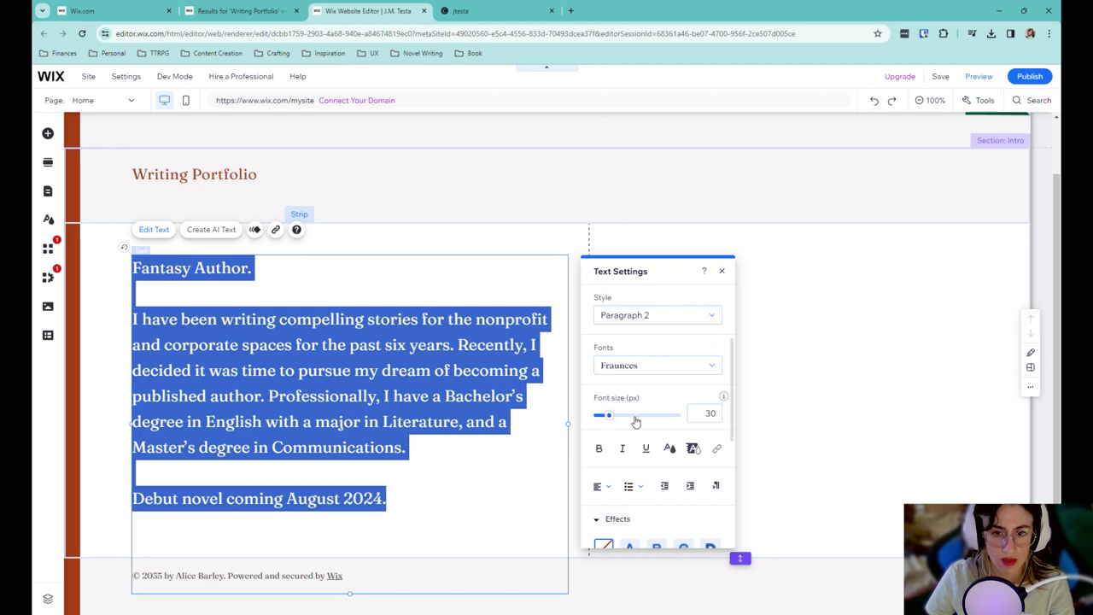
left_click(829, 366)
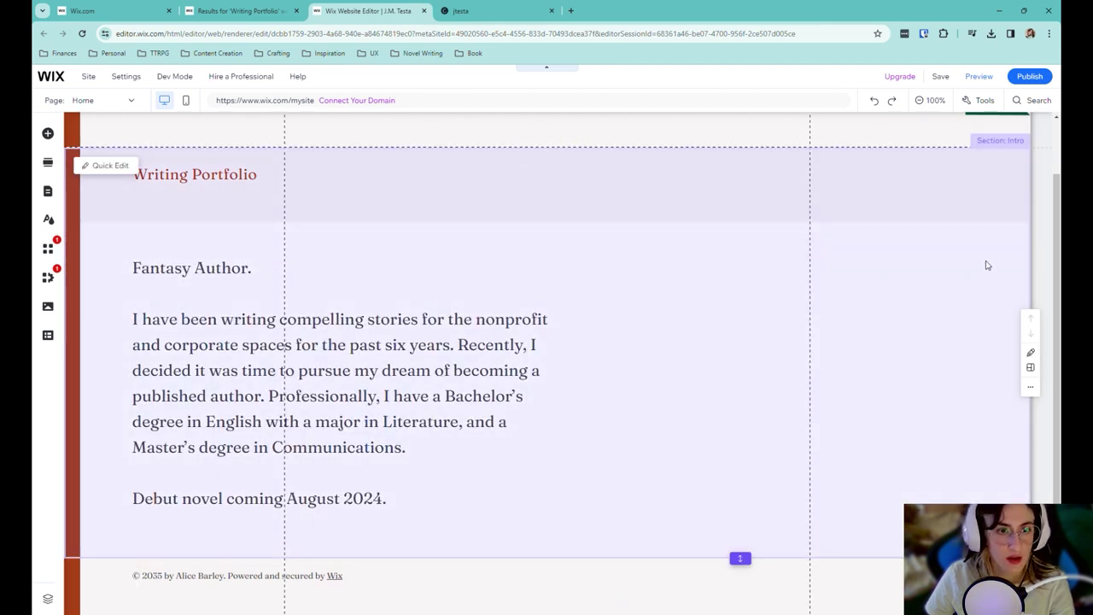
- Try a multicolour gradient as the footer strip's background and browse the other preset backgrounds
scroll(341, 315, "up", 1)
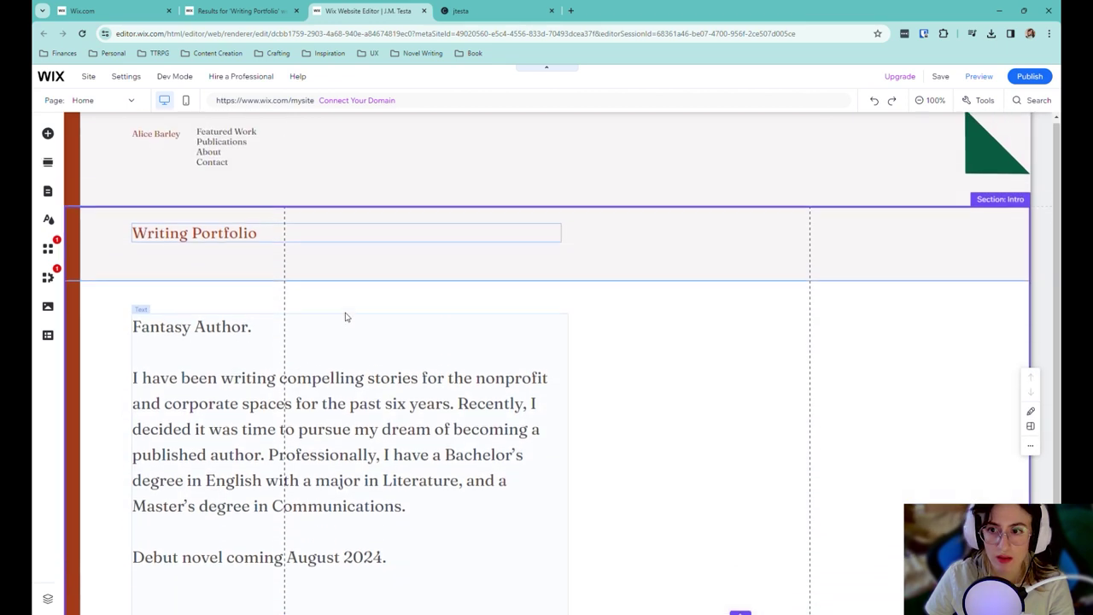
left_click(219, 240)
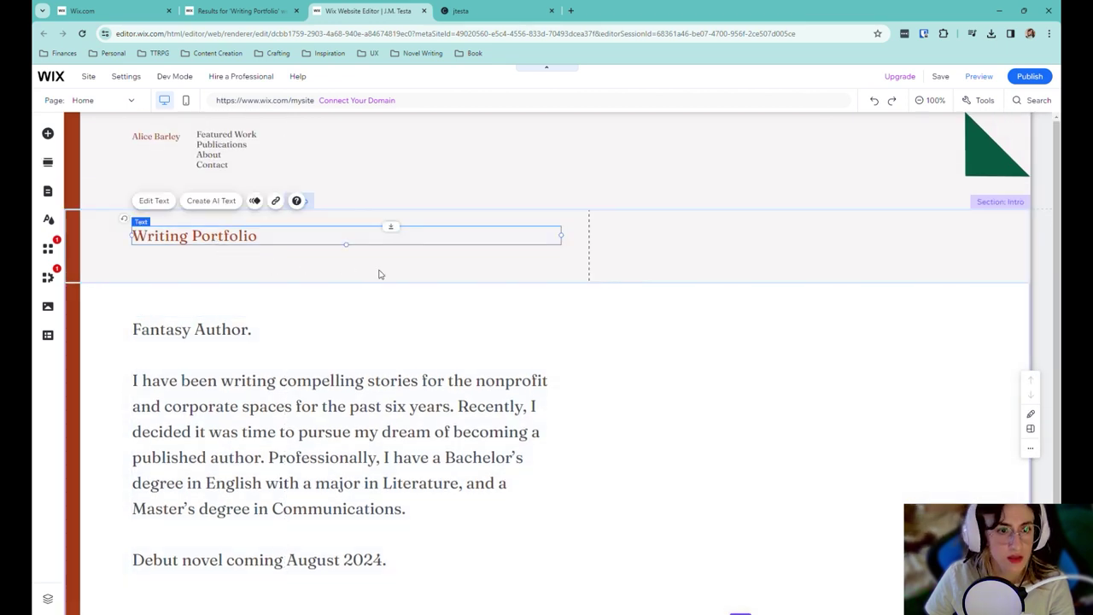
scroll(380, 274, "down", 1)
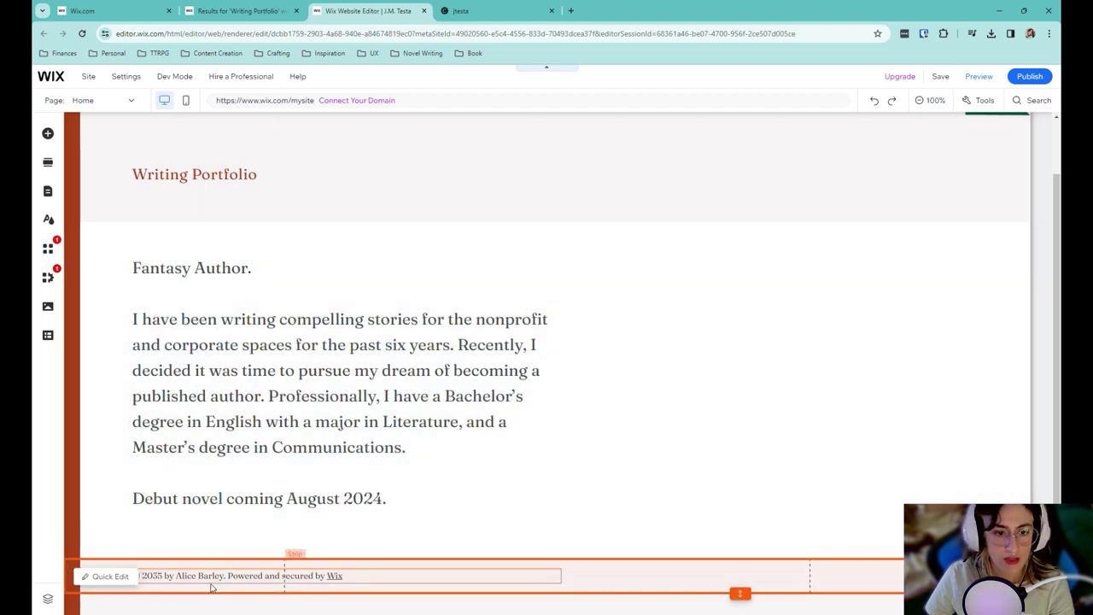
double_click(213, 586)
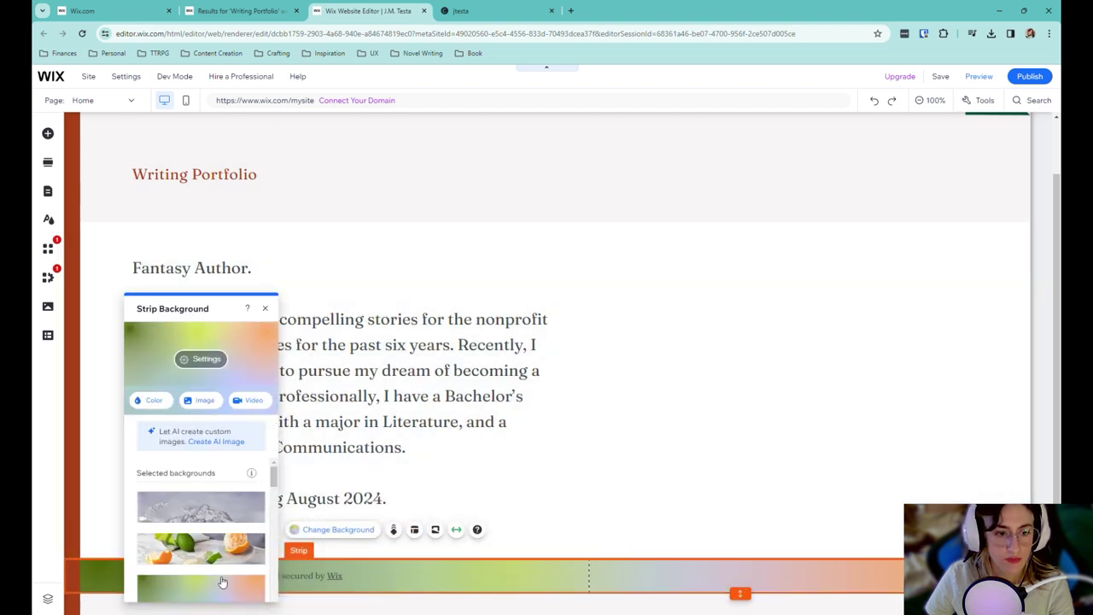
scroll(205, 525, "down", 5)
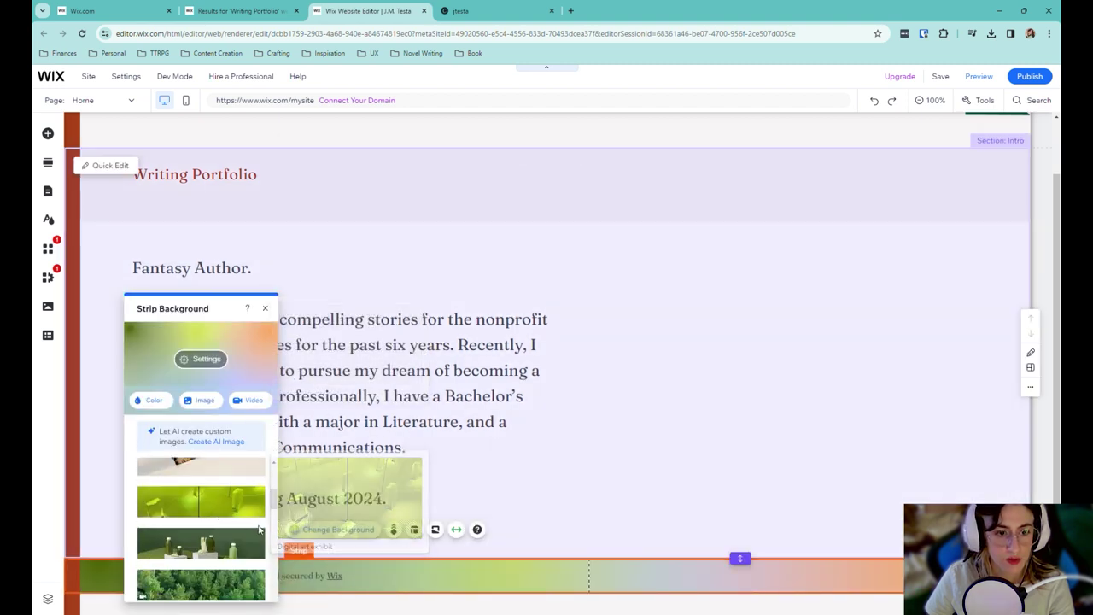
scroll(266, 533, "down", 6)
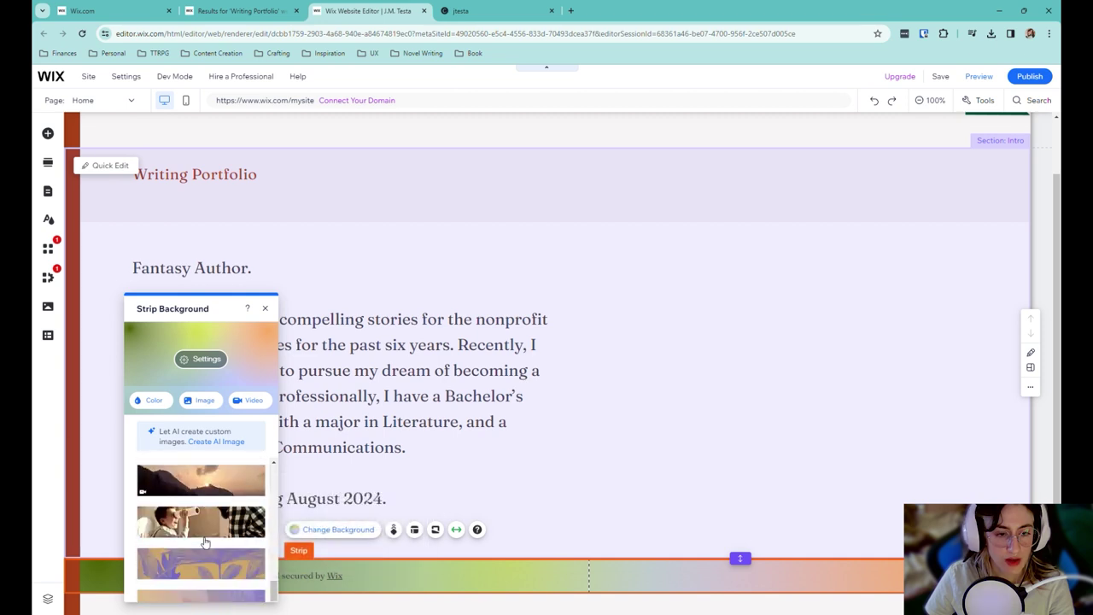
scroll(205, 538, "down", 3)
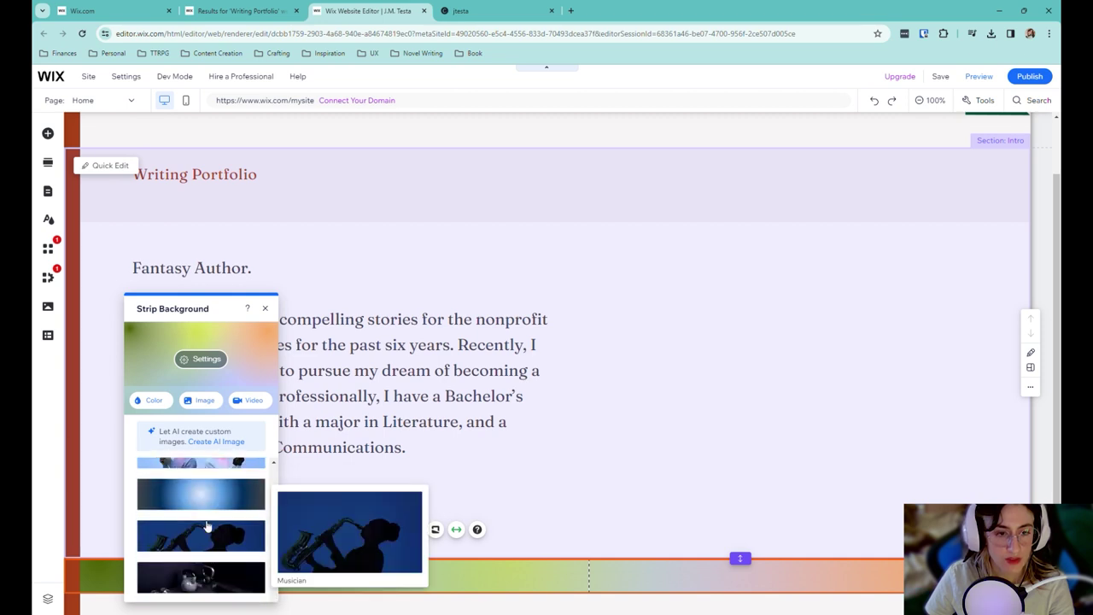
scroll(207, 523, "up", 4)
- Set the footer strip's background to a solid custom muted green, #9FAE6E
left_click(146, 399)
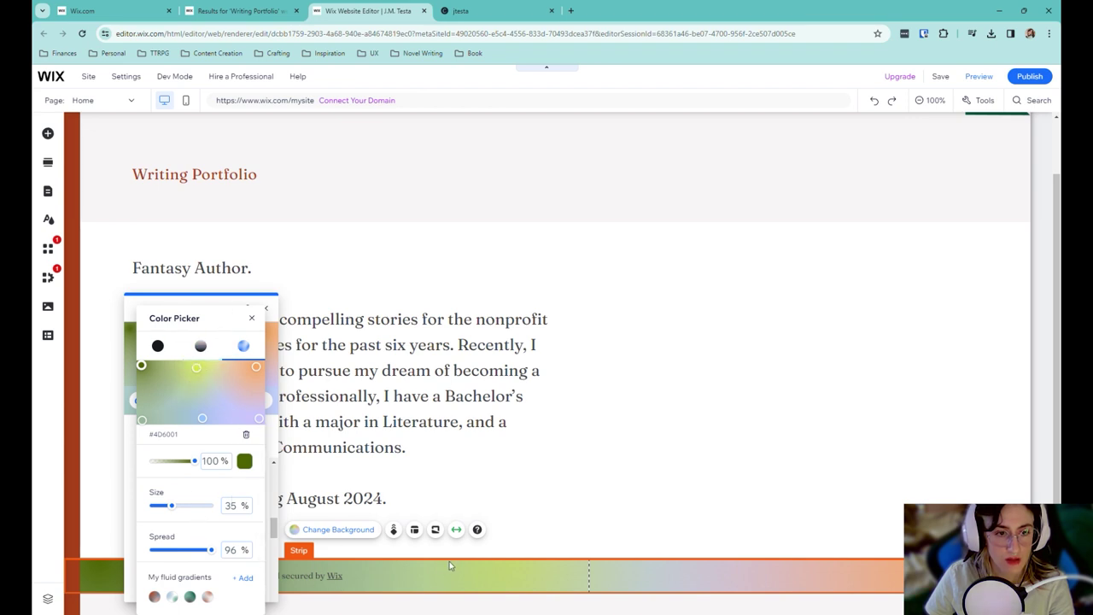
left_click(159, 346)
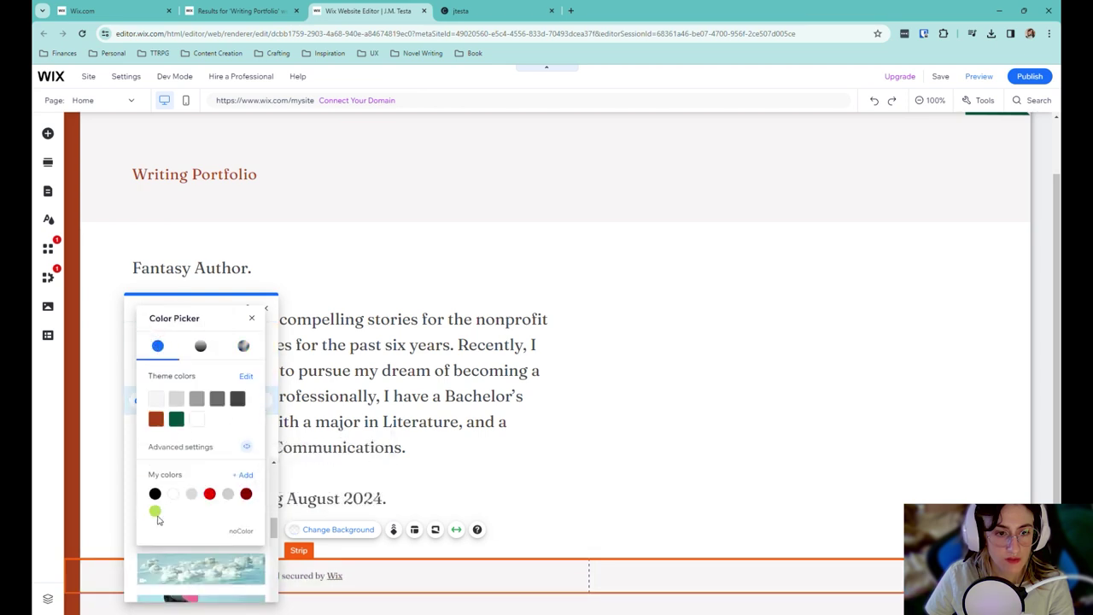
left_click(155, 511)
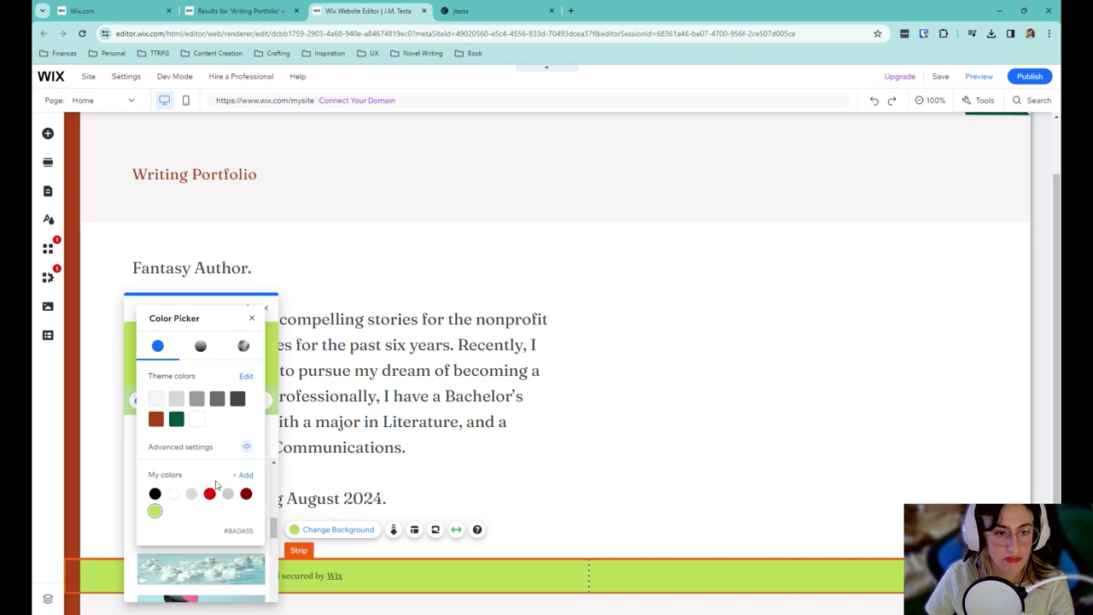
left_click(243, 475)
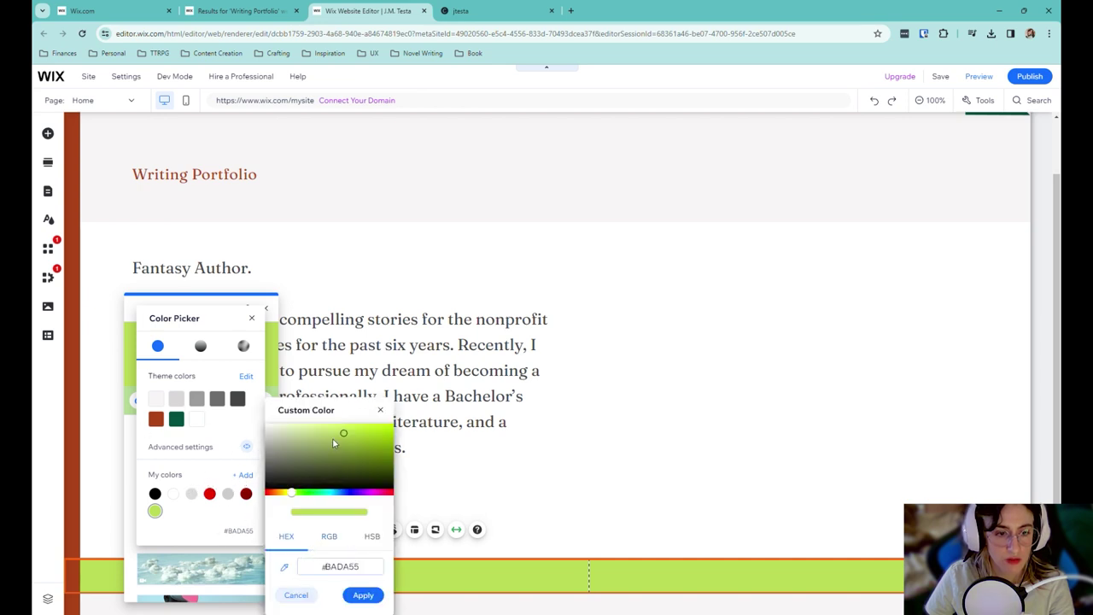
left_click_drag(315, 434, 312, 448)
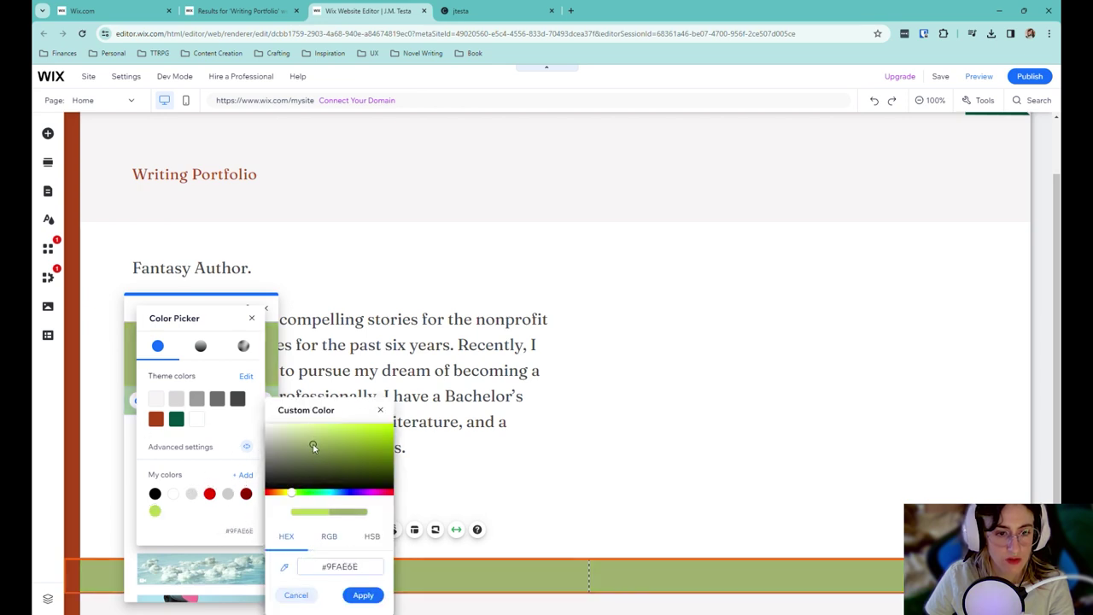
left_click(372, 601)
left_click(462, 607)
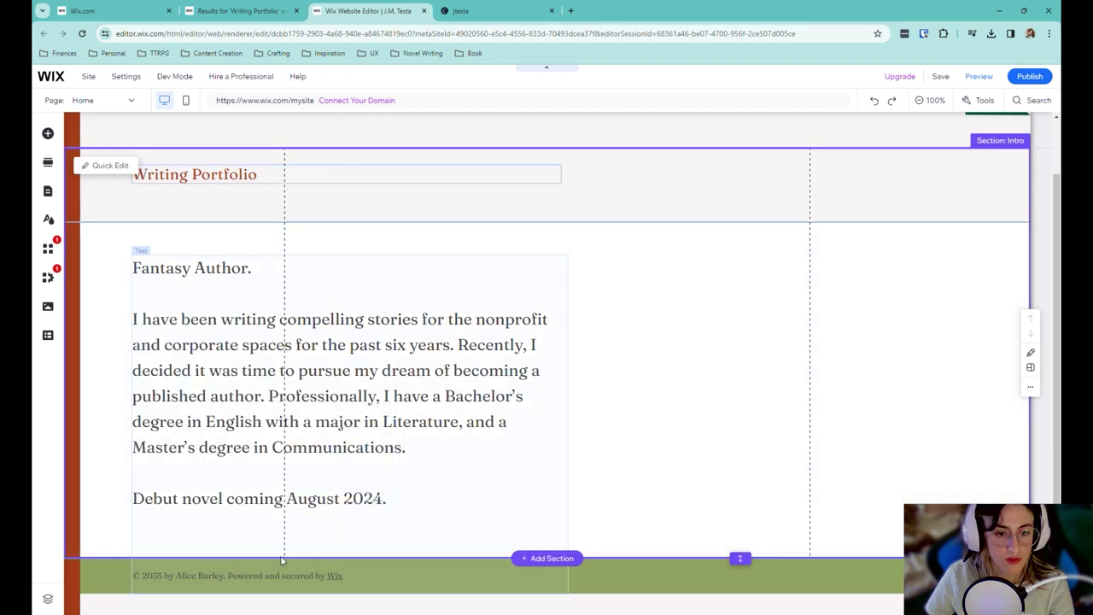
- Examine the site menu's pages and the options offered for the Featured Work item
scroll(158, 212, "up", 2)
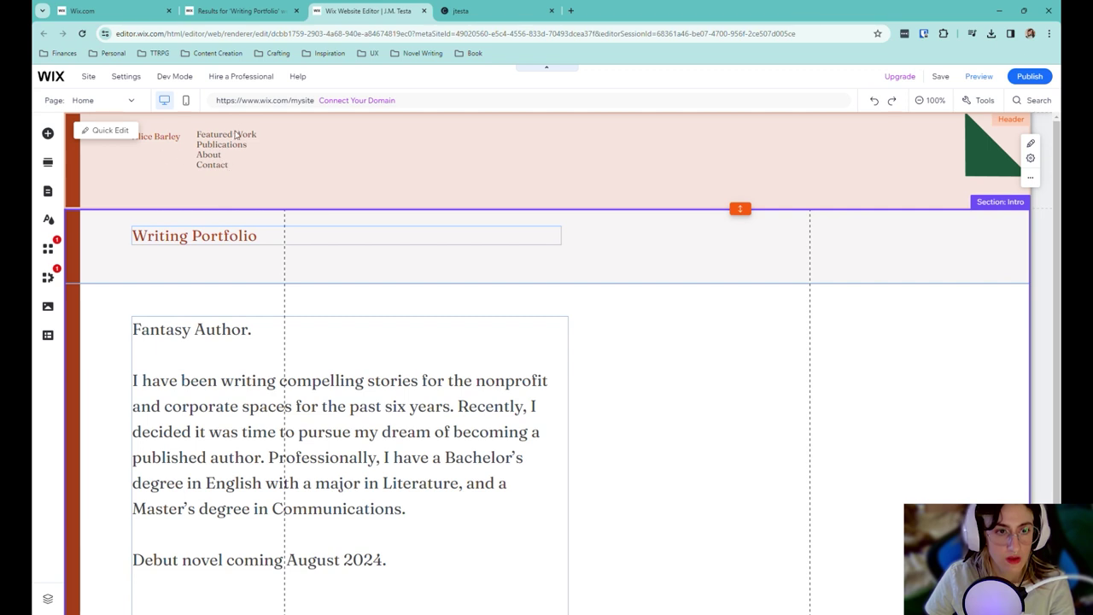
left_click(49, 191)
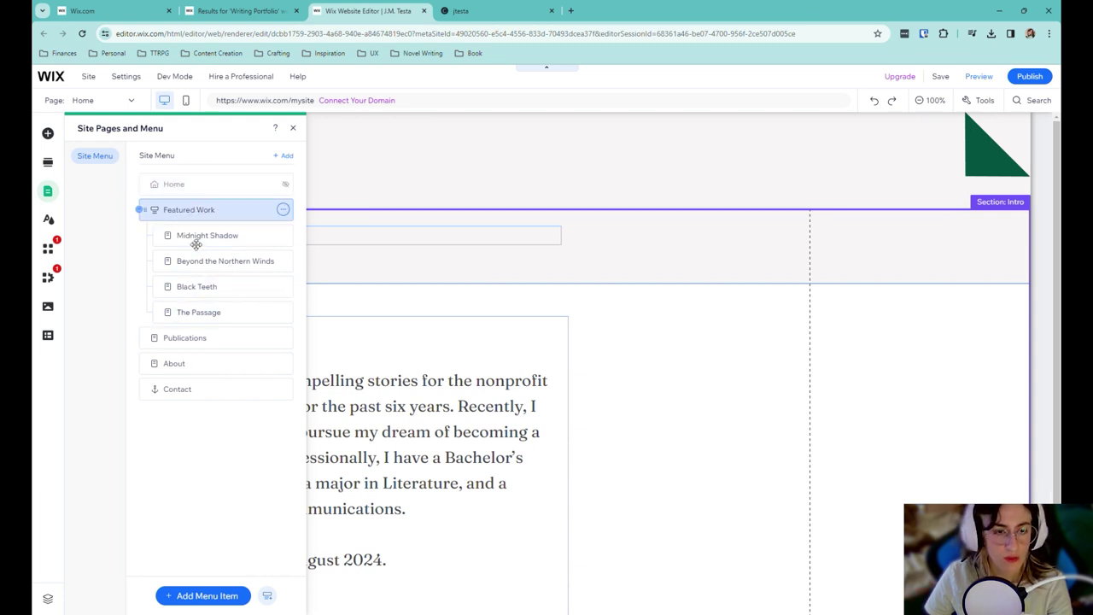
left_click(286, 212)
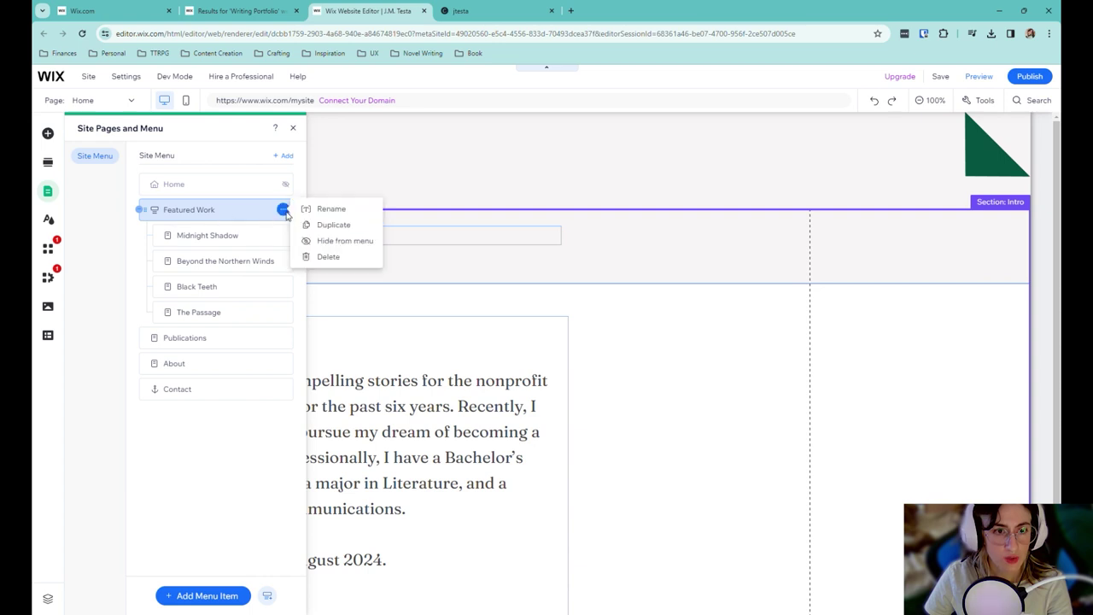
left_click(216, 221)
left_click(520, 287)
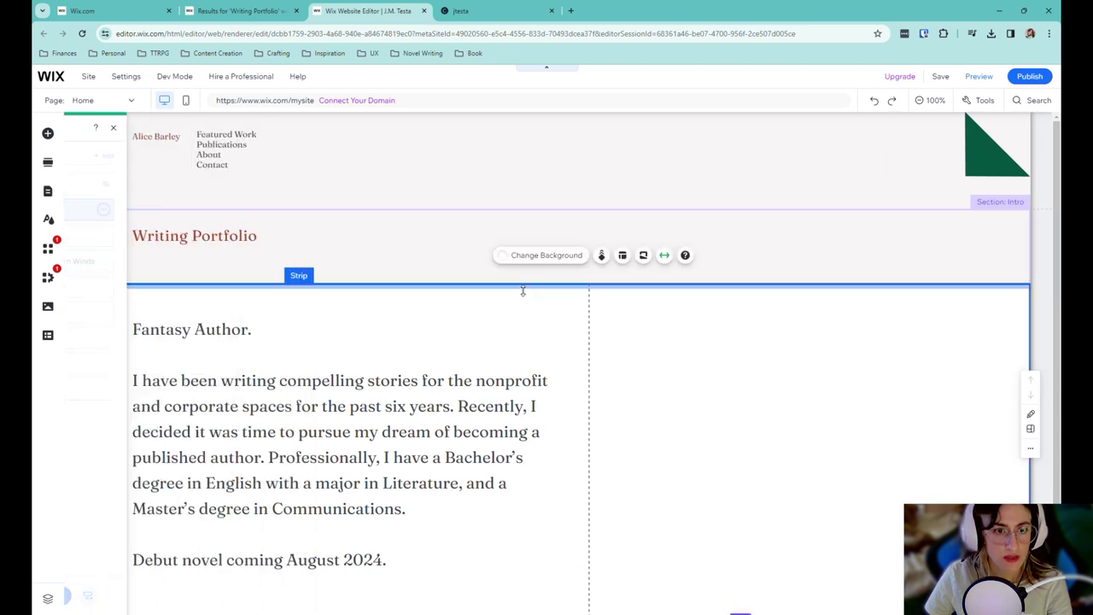
- Check the list of available pages and open page management for the site
left_click(85, 101)
left_click(132, 101)
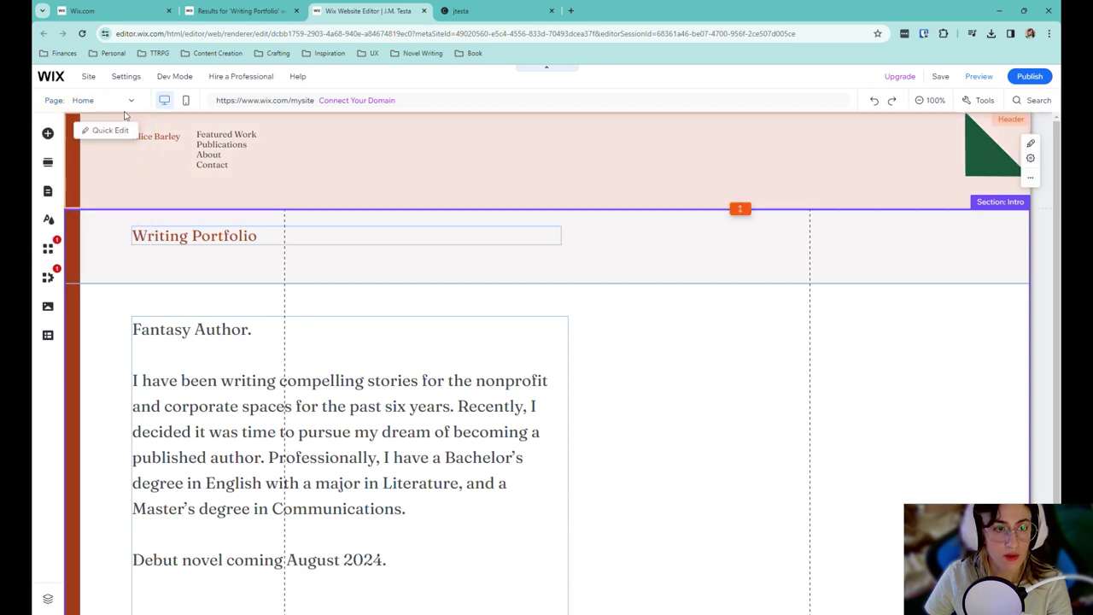
left_click(132, 101)
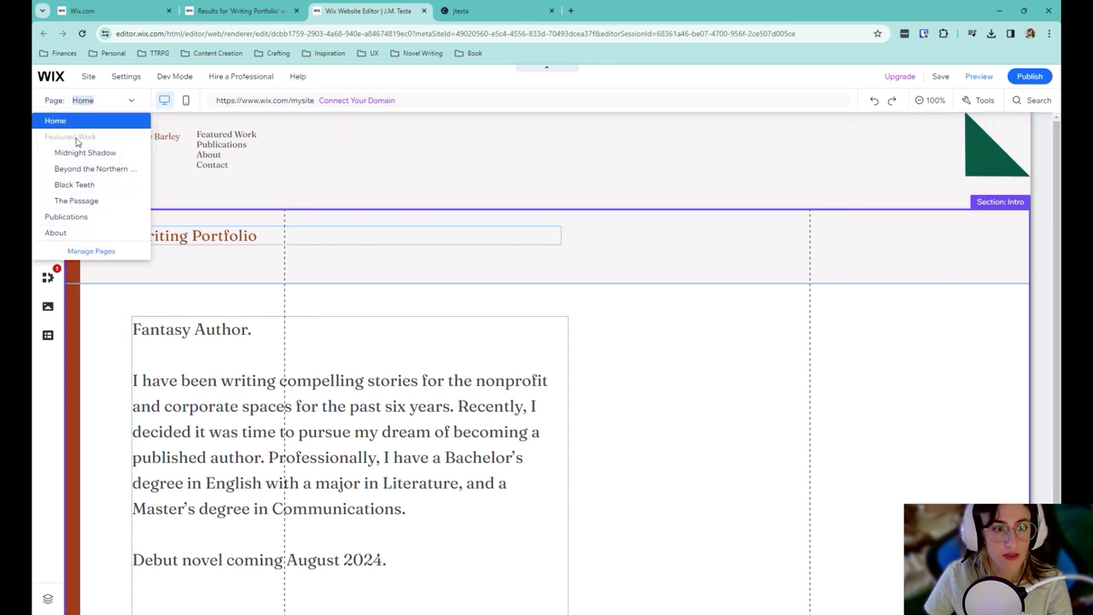
left_click(91, 251)
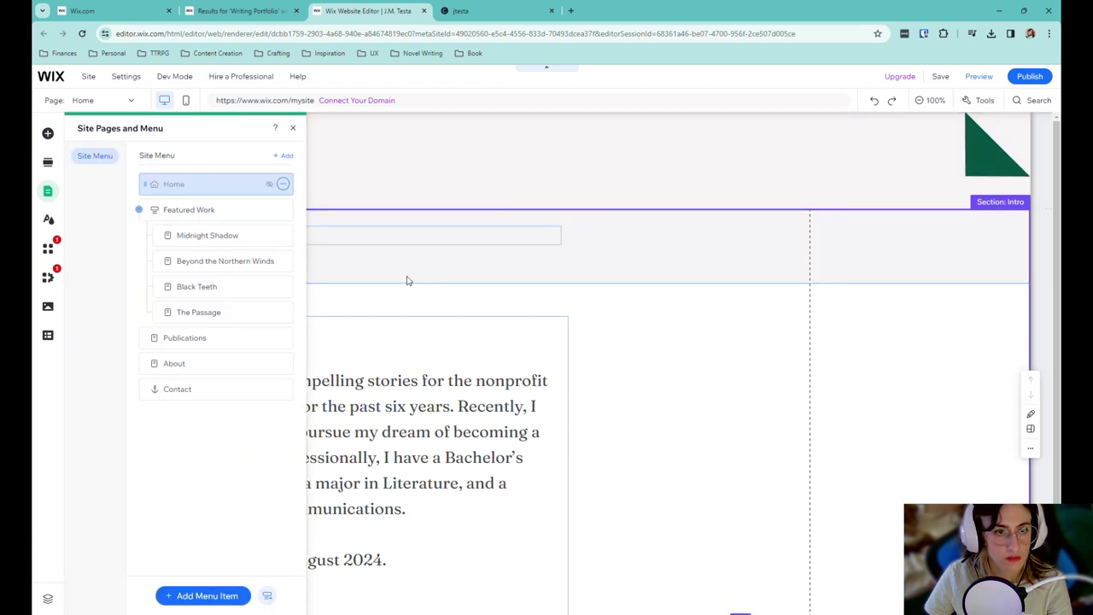
- Open the Midnight Shadow page from the site's page list and review its placeholder content
left_click(412, 249)
left_click(85, 100)
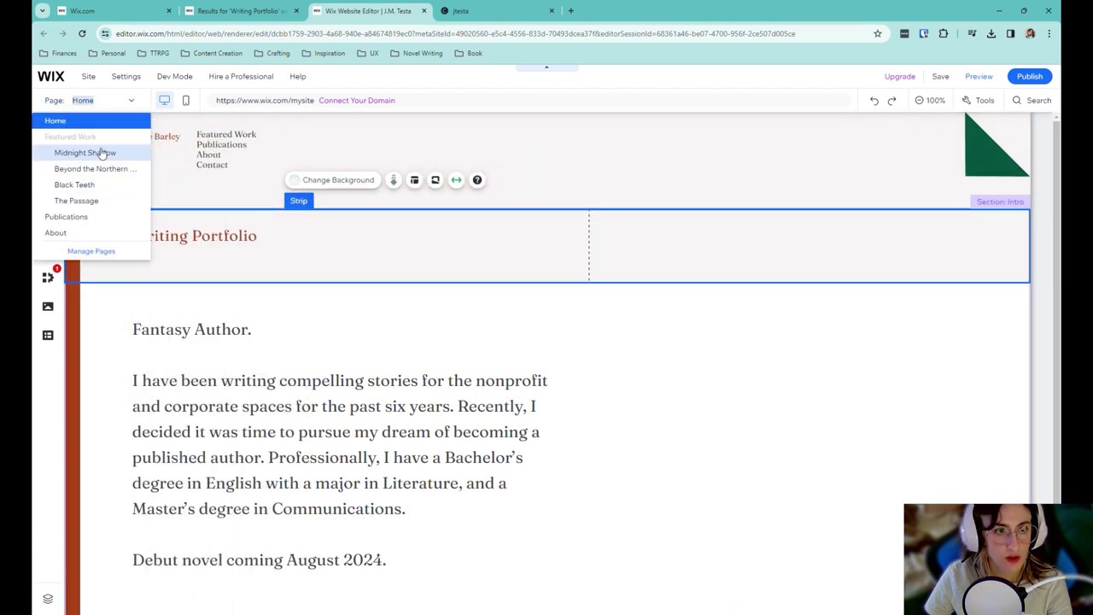
left_click(85, 152)
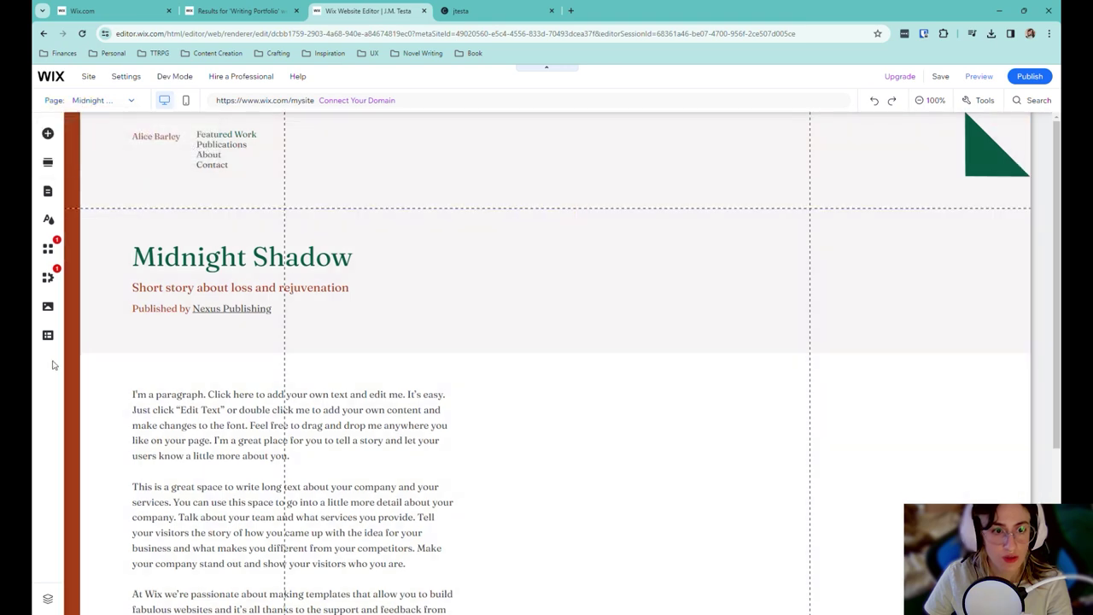
scroll(333, 326, "down", 3)
scroll(312, 444, "up", 3)
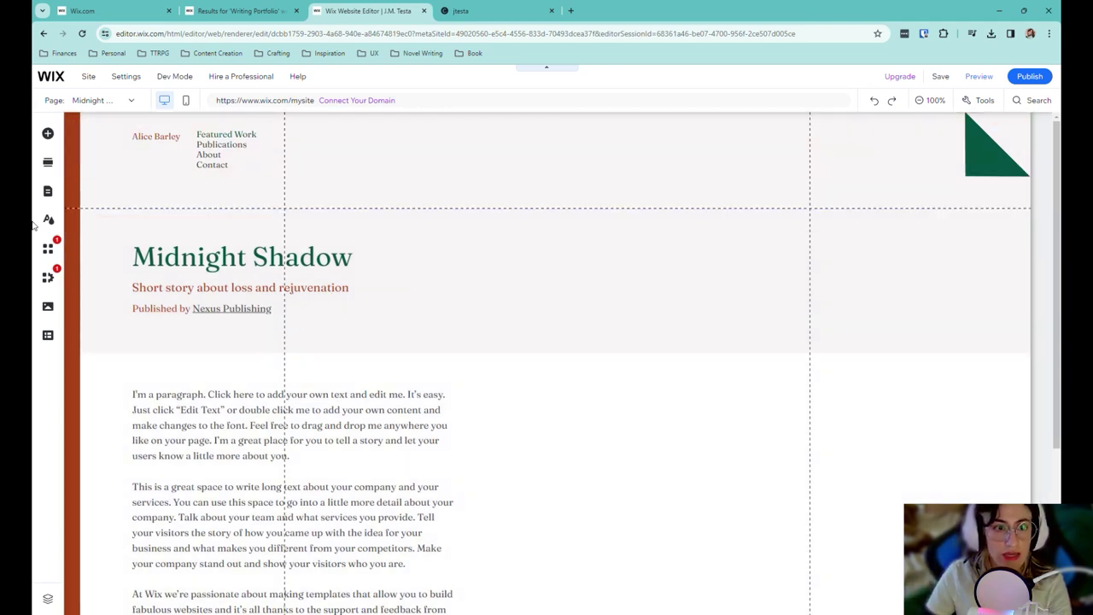
- Delete the Featured Work item from the site menu
mouse_move(126, 76)
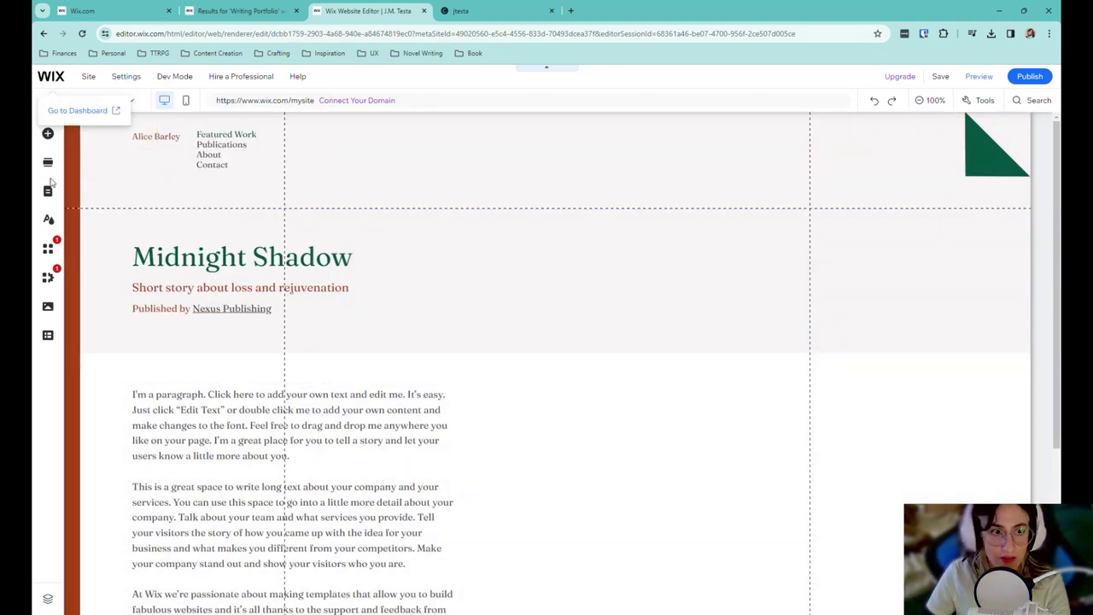
left_click(49, 191)
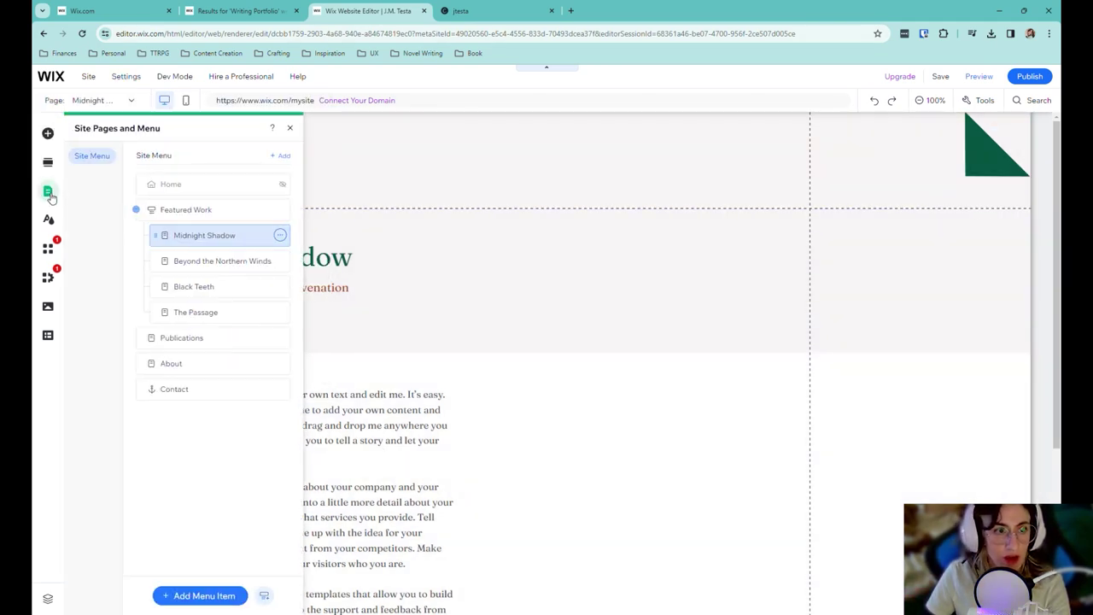
left_click(284, 210)
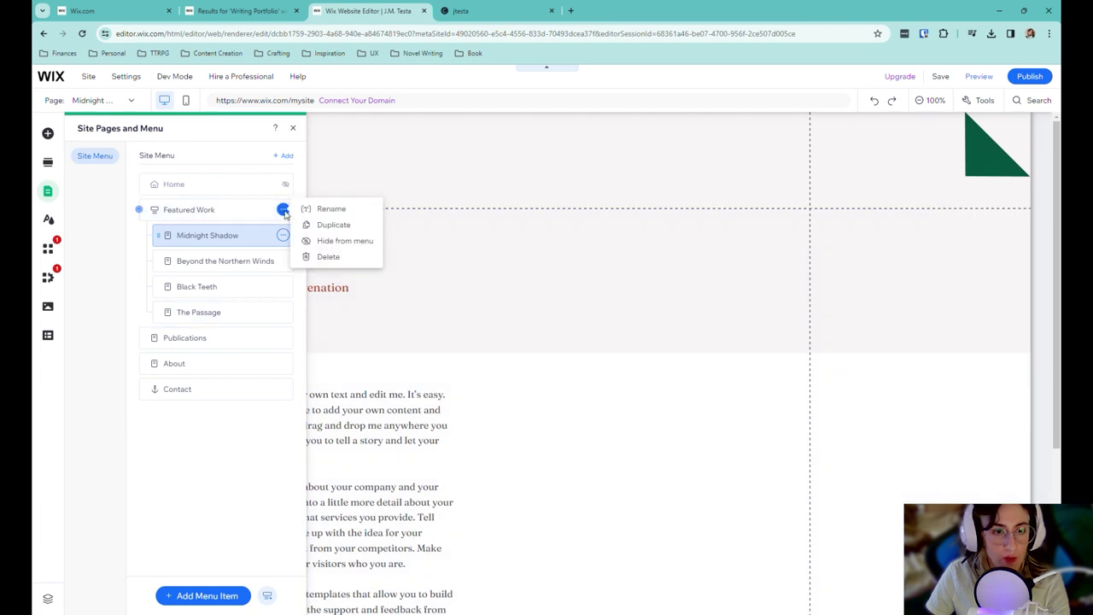
left_click(330, 258)
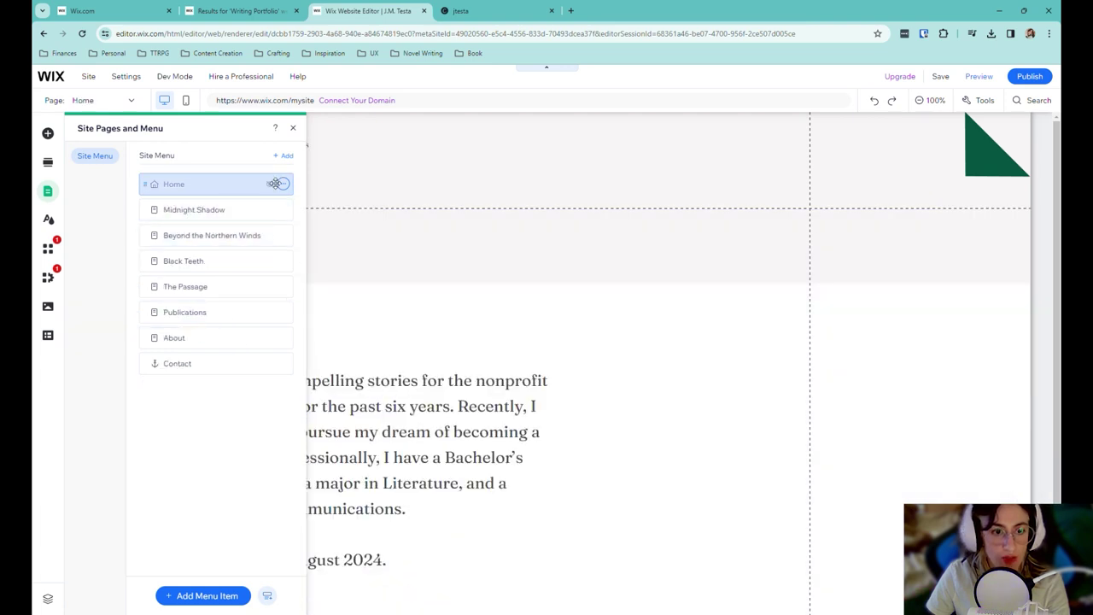
- Delete the Midnight Shadow and Beyond the Northern Winds pages from the site, confirming each deletion
left_click(284, 209)
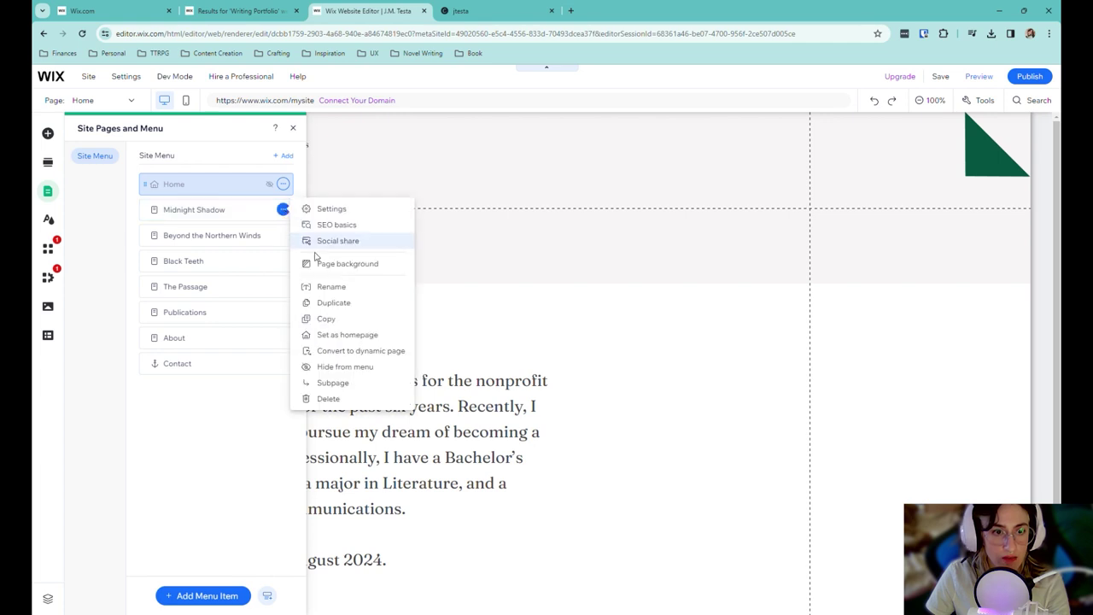
left_click(332, 397)
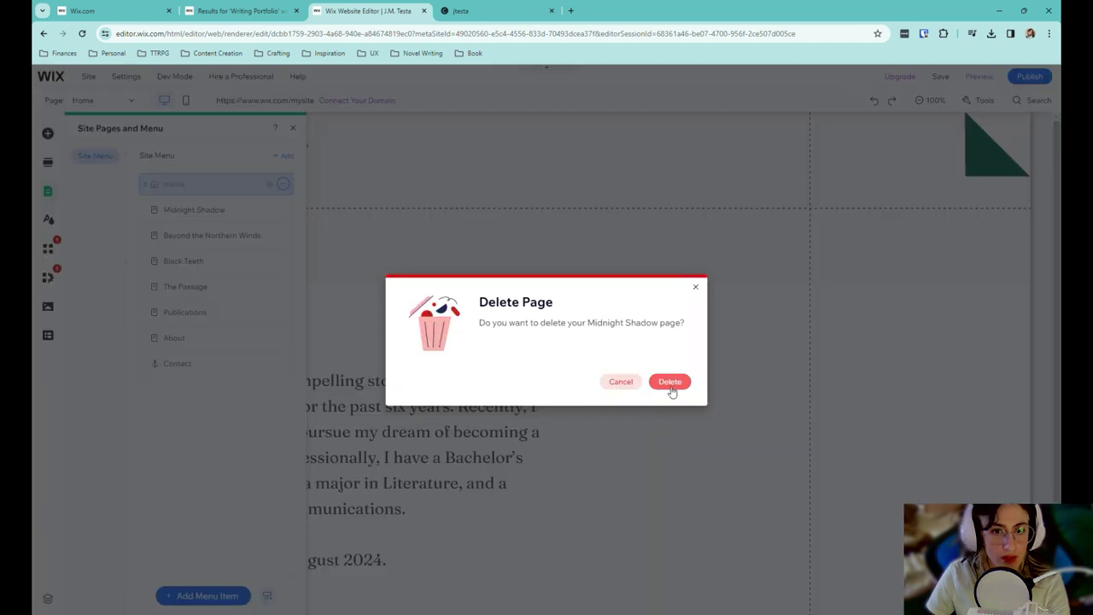
left_click(671, 384)
left_click(282, 209)
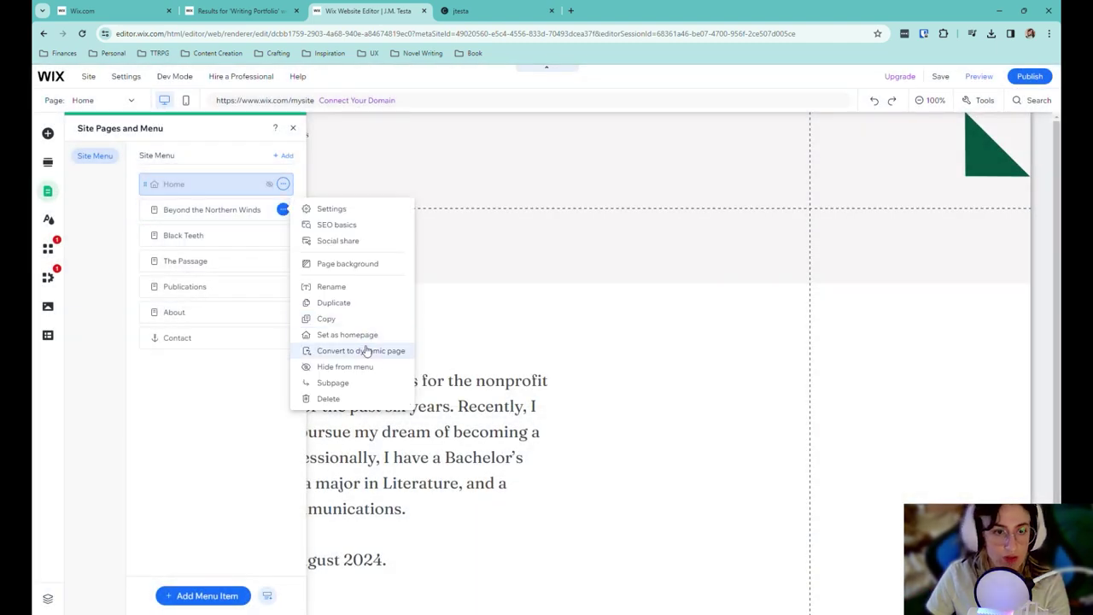
left_click(328, 397)
left_click(683, 384)
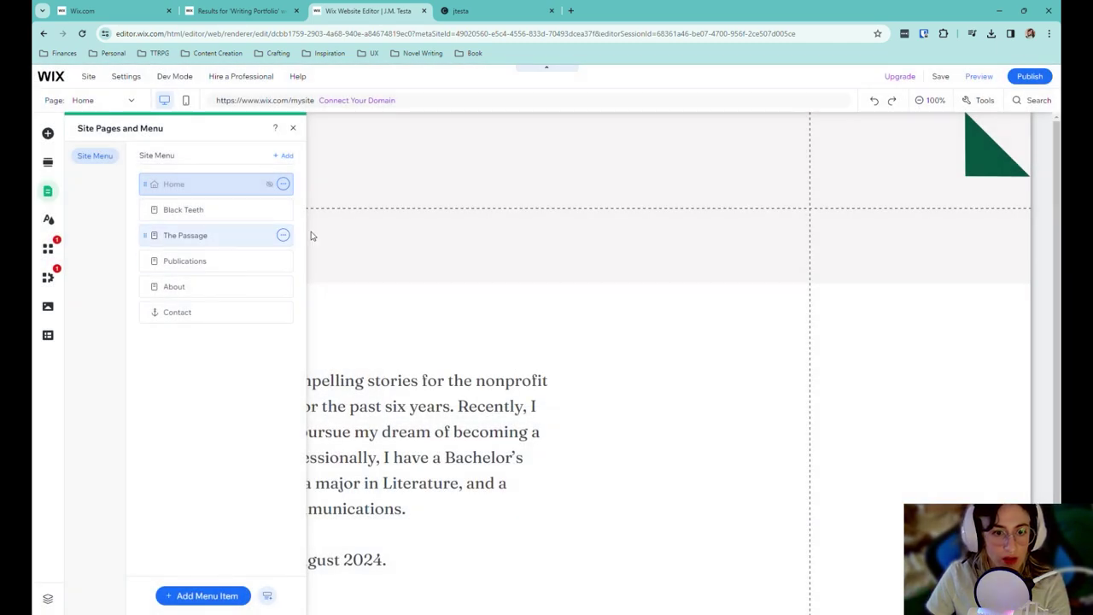
- Delete the Black Teeth and The Passage pages from the site, confirming each deletion
left_click(283, 209)
left_click(337, 398)
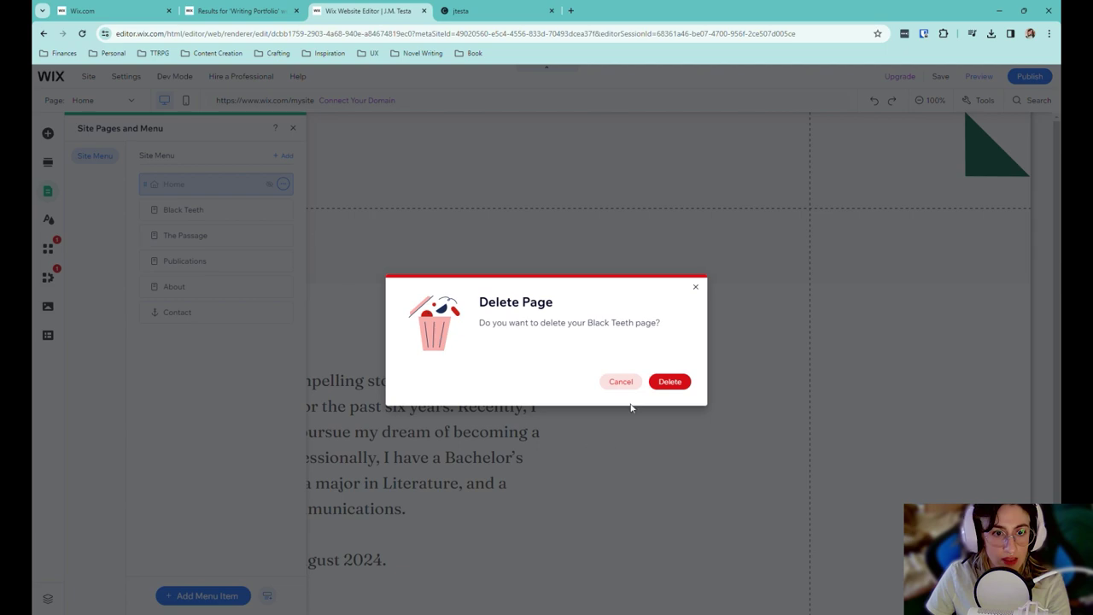
left_click(683, 381)
left_click(283, 210)
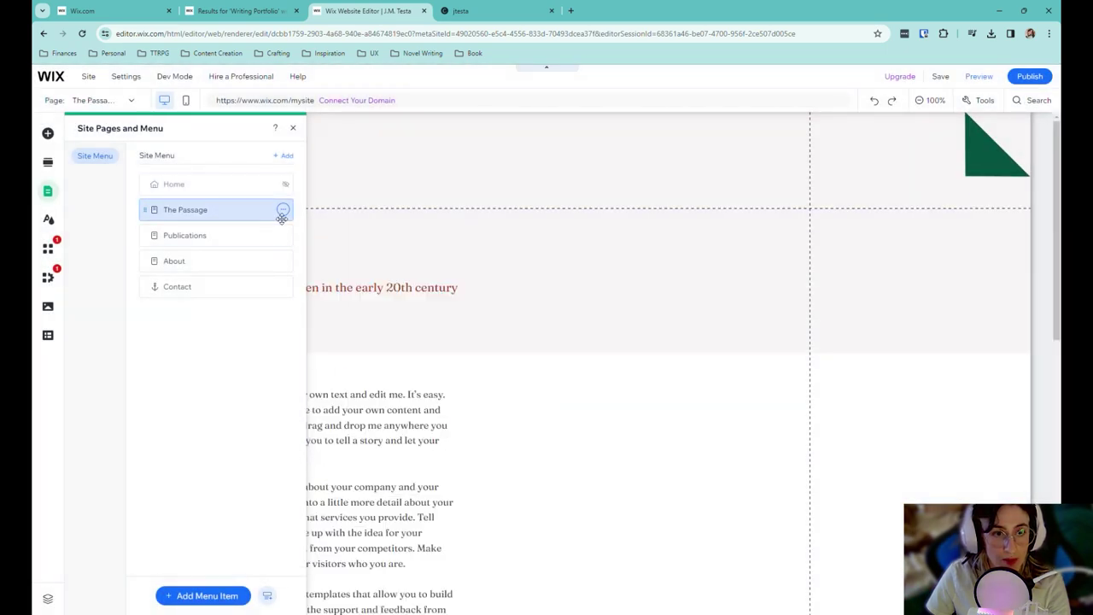
left_click(340, 398)
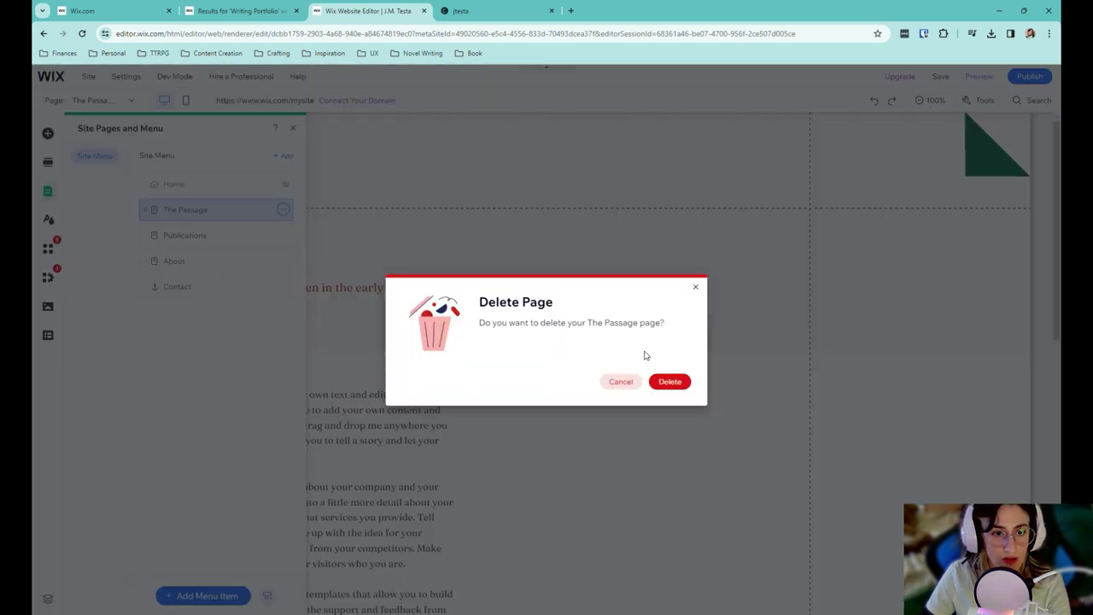
left_click(676, 388)
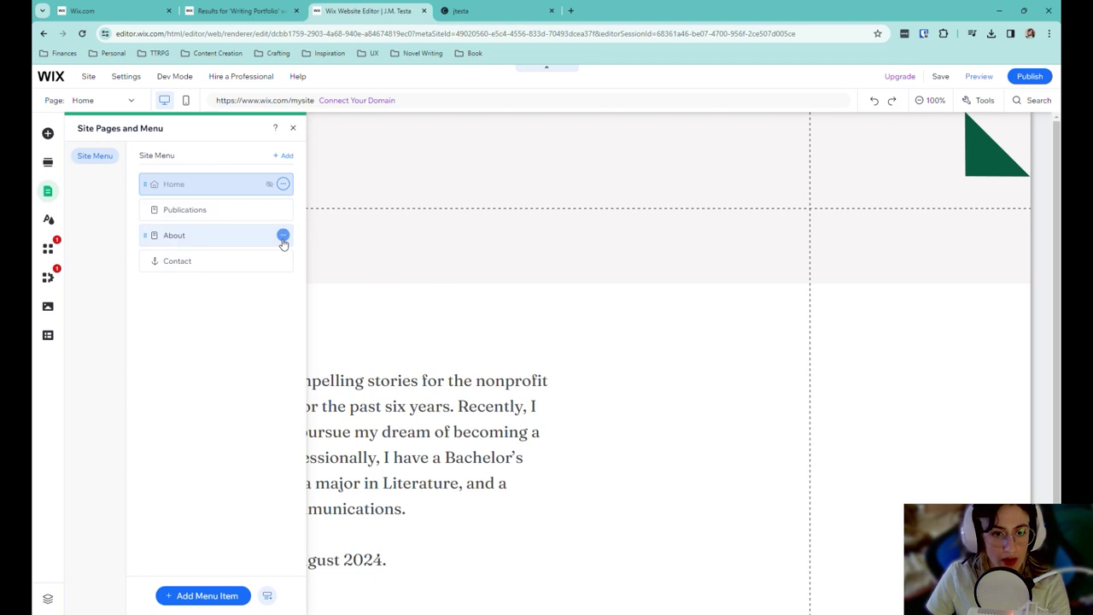
- Open the About page and replace the template author's name in the site header with the site owner's pen name
left_click(195, 211)
left_click(213, 235)
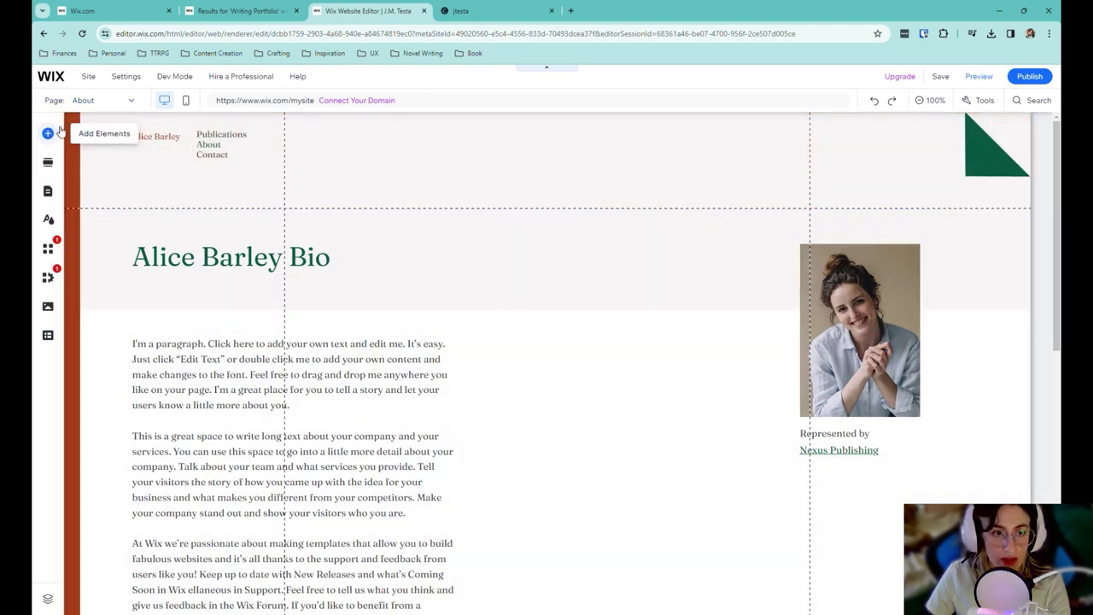
double_click(164, 144)
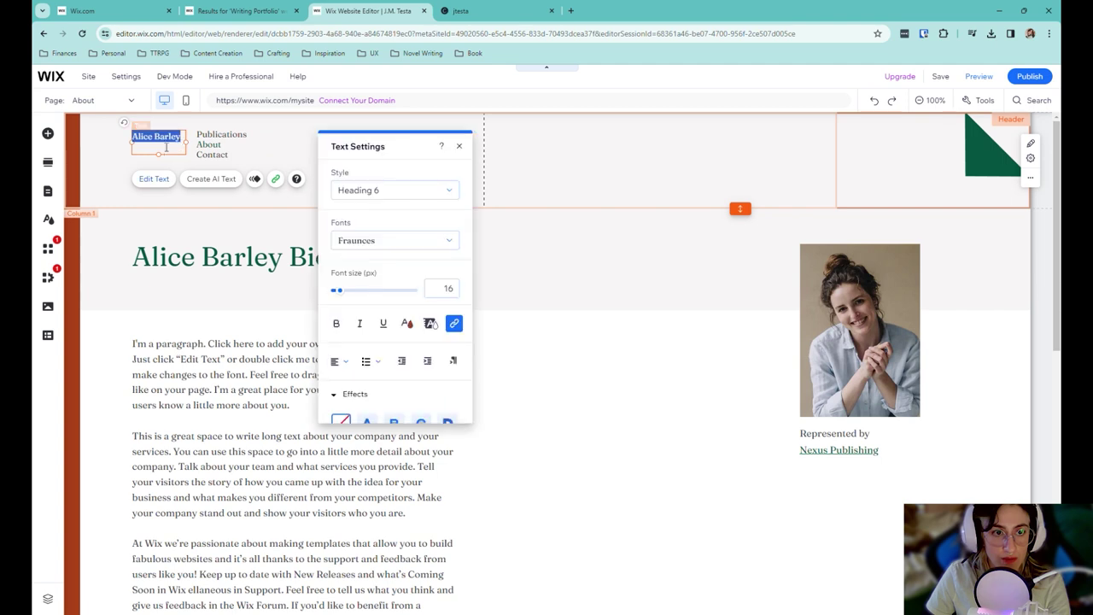
type("J.M. Testa")
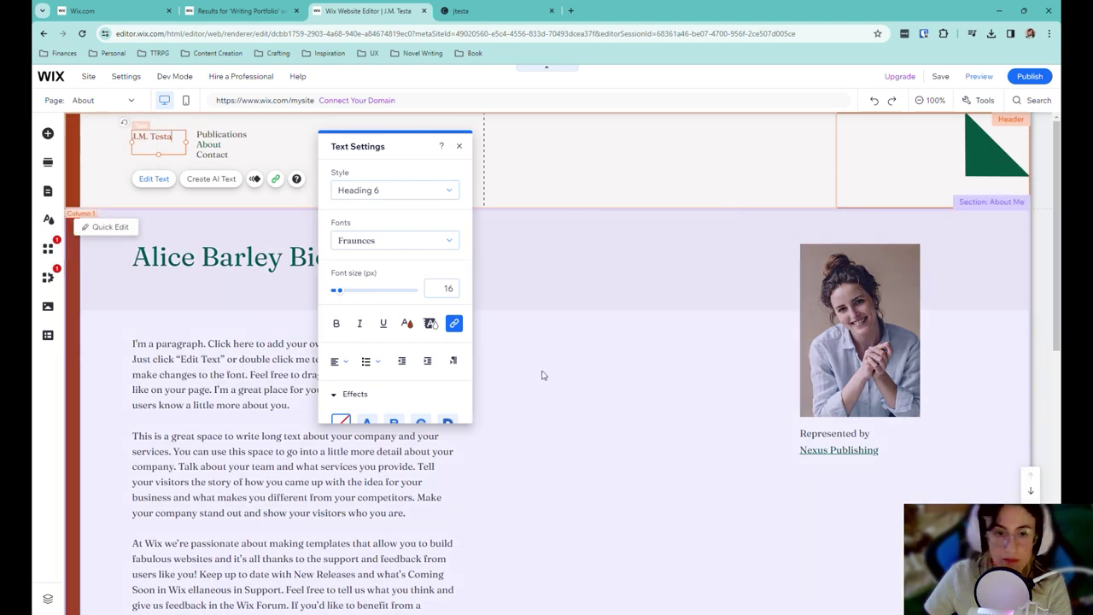
left_click(541, 373)
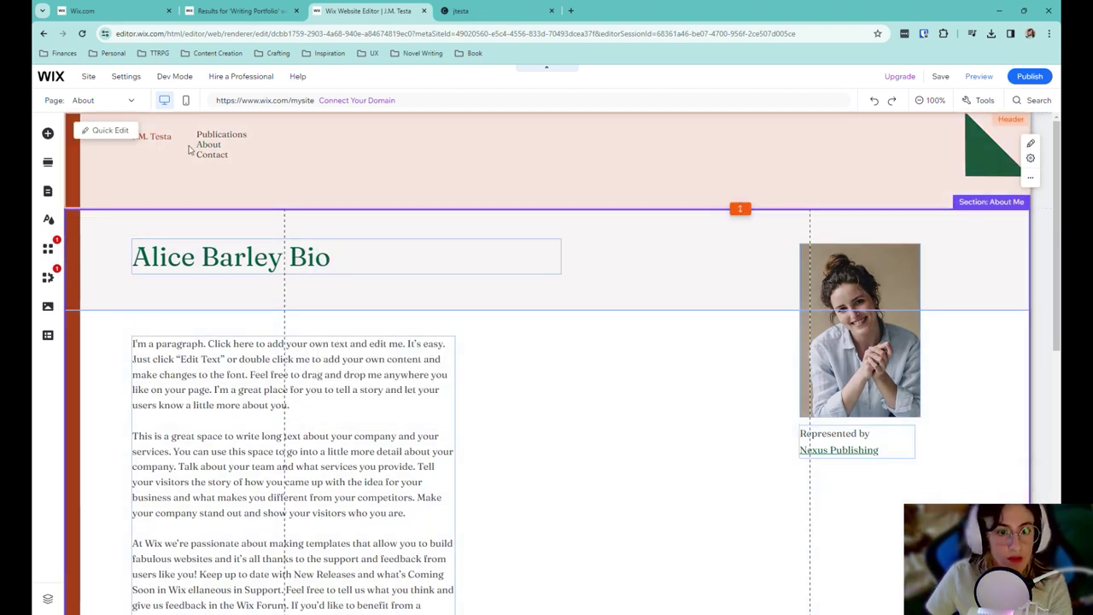
- Replace the template author's name in the About page's Bio heading with the site owner's pen name, keeping the word Bio
double_click(256, 260)
left_click(247, 257)
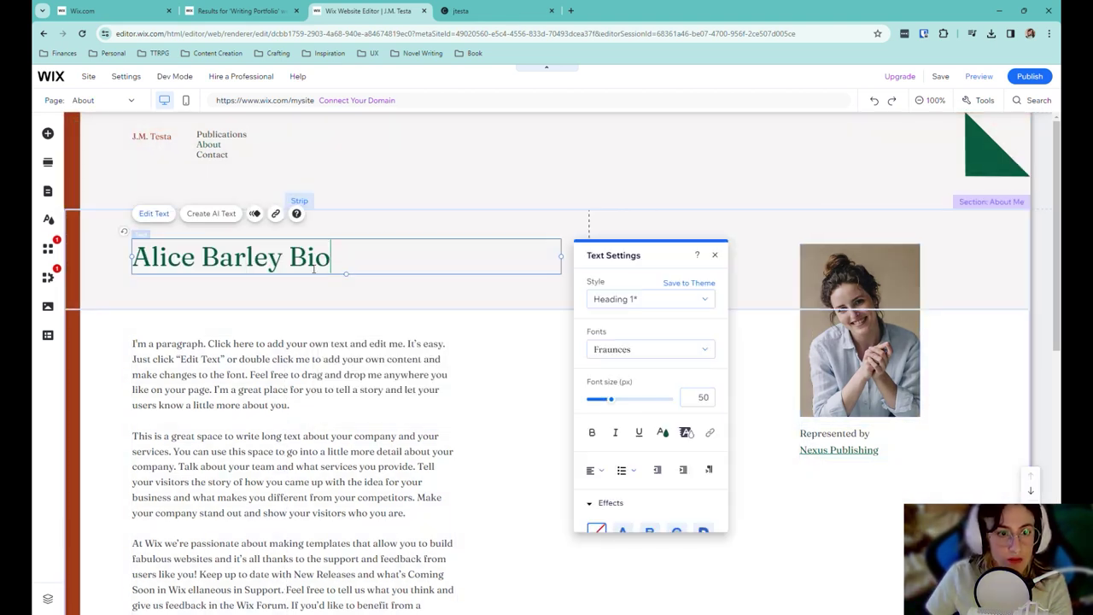
left_click_drag(282, 264, 98, 253)
type("J")
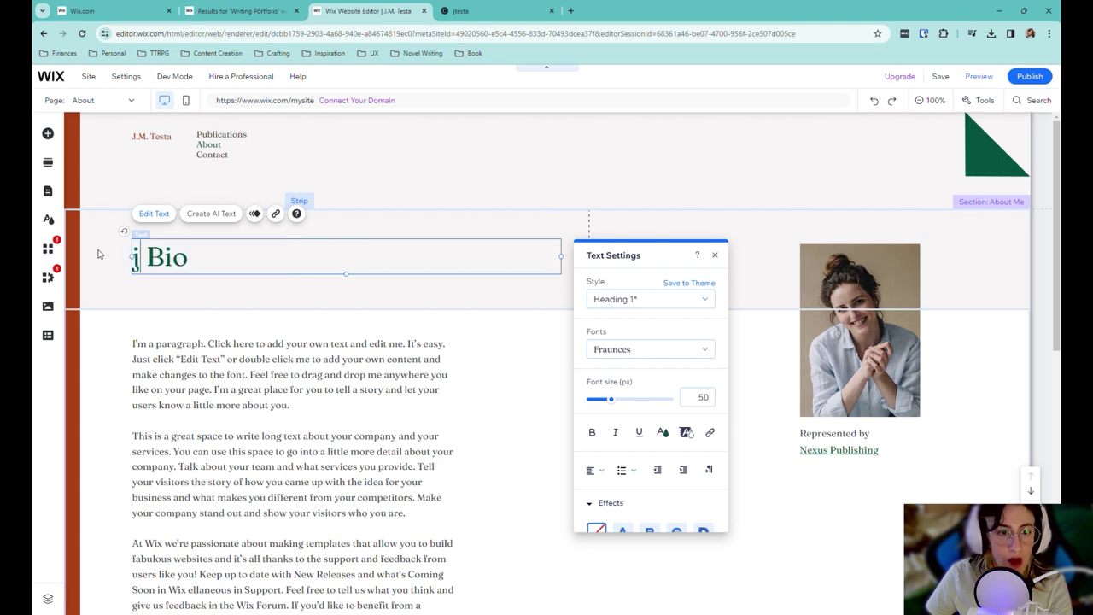
type(".N")
key("BackSpace")
key("BackSpace")
key("BackSpace")
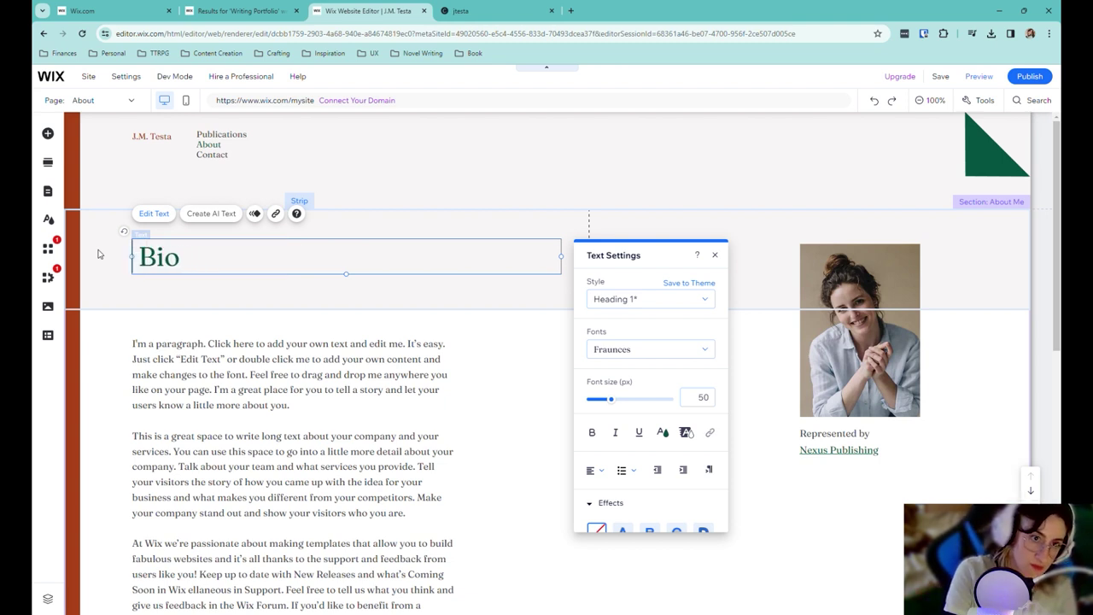
type("J.M. T")
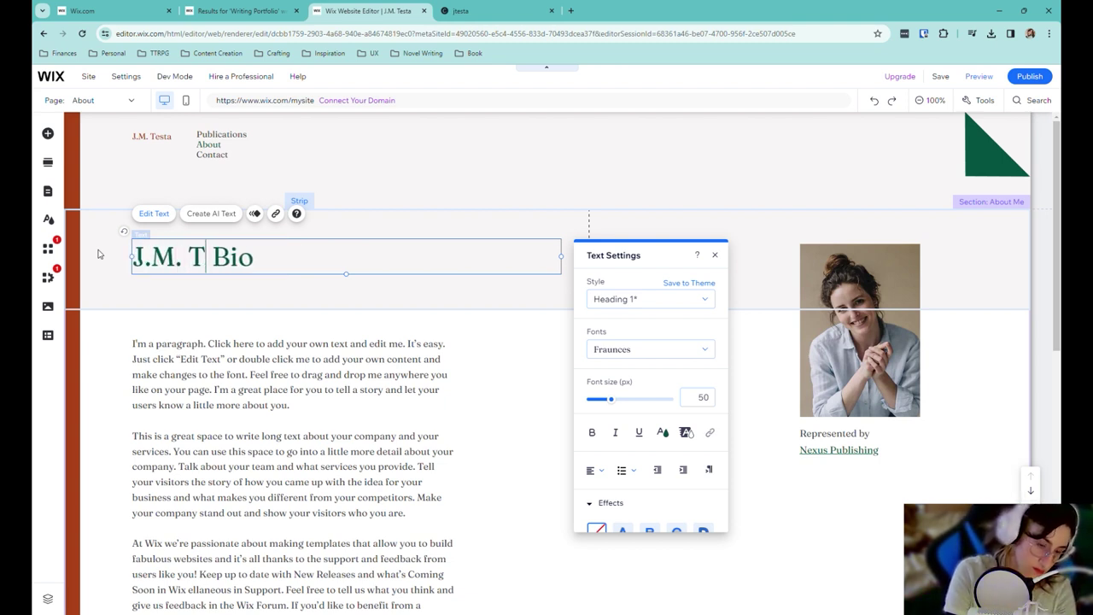
key("BackSpace")
type("Tedt")
key("BackSpace")
key("BackSpace")
type("sa")
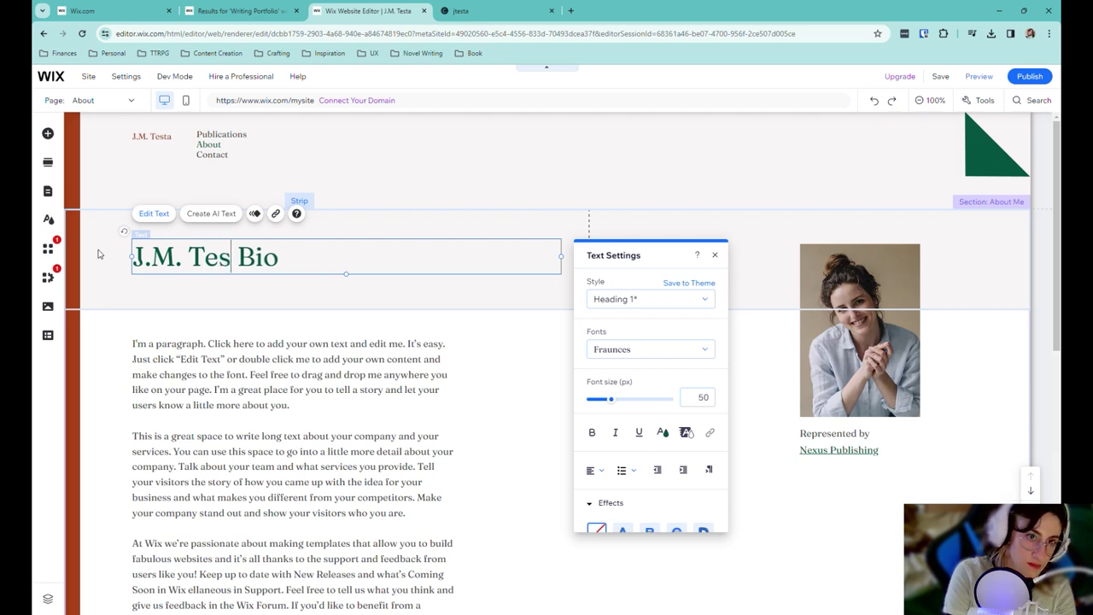
key("BackSpace")
type("ta")
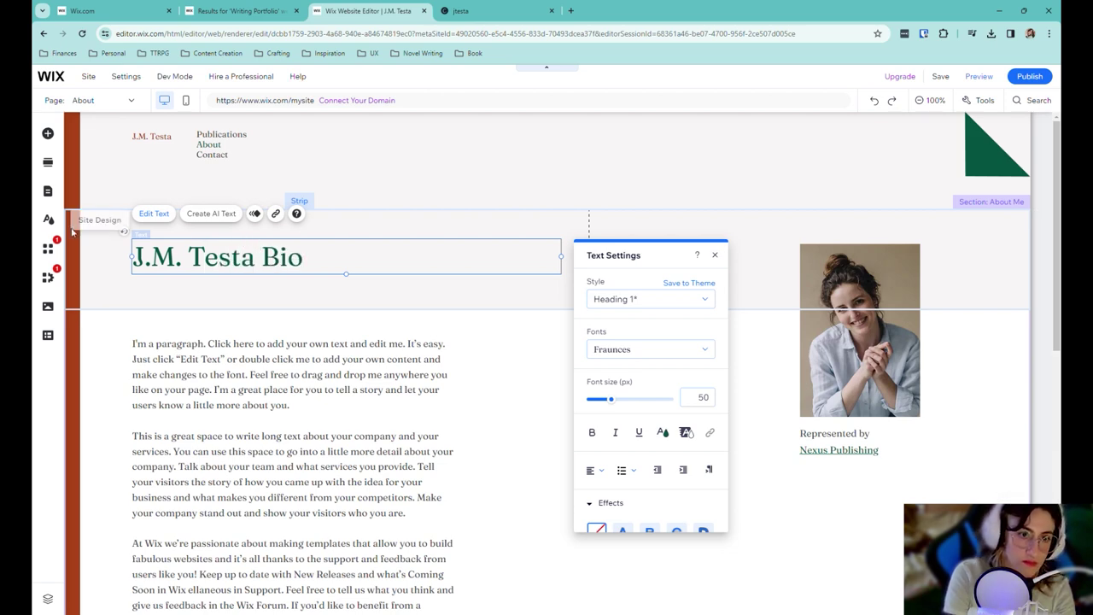
left_click(499, 386)
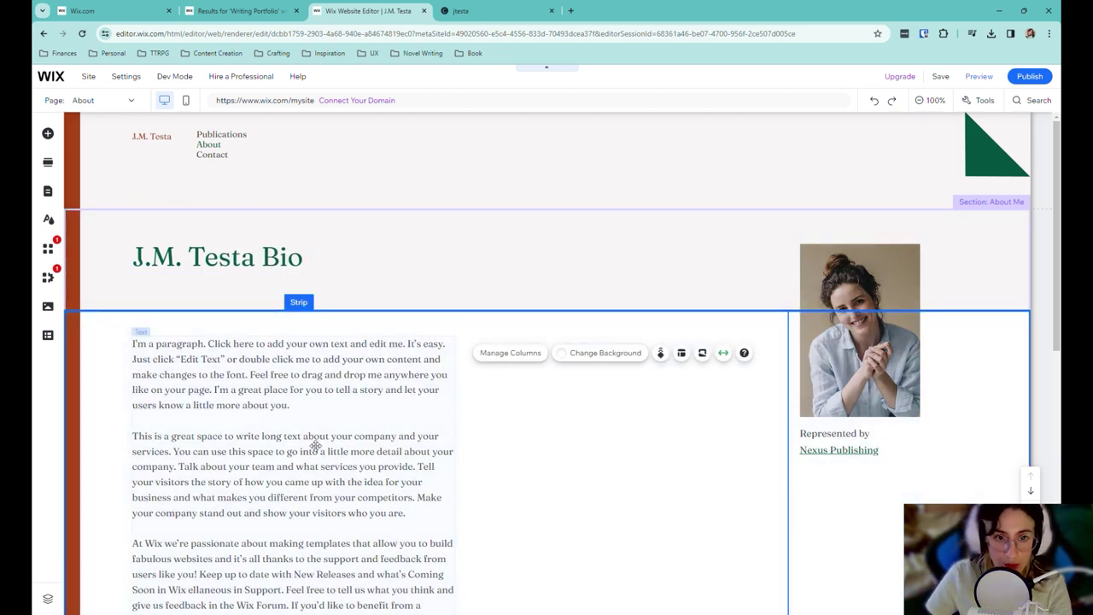
- Replace the About page's portrait with the black-and-white photo IMG_20231228_214748, uploaded from the computer
scroll(313, 444, "down", 6)
scroll(280, 413, "up", 5)
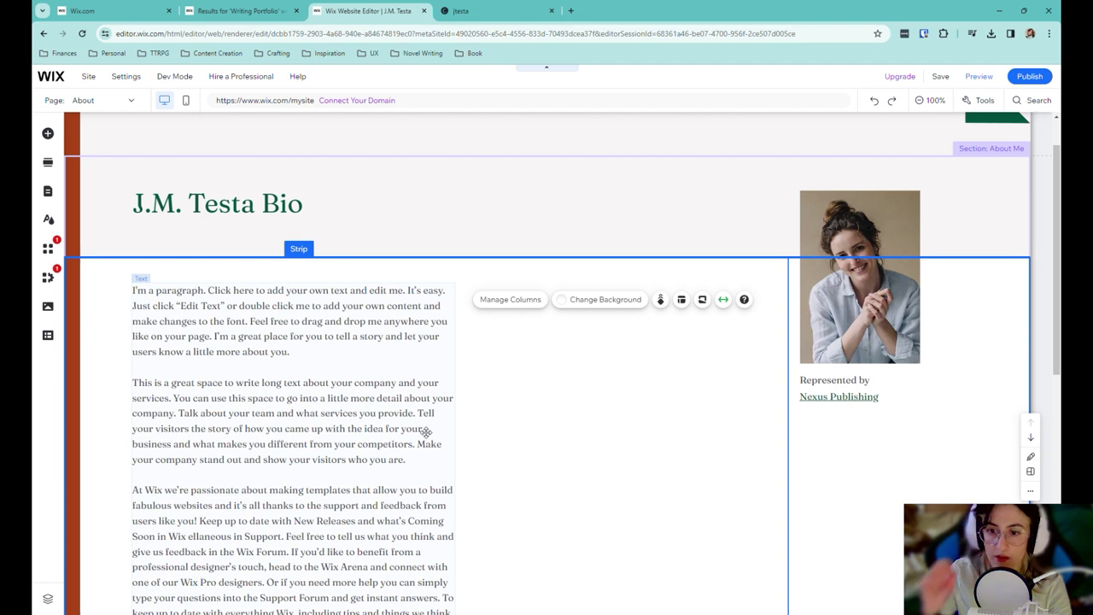
left_click(719, 435)
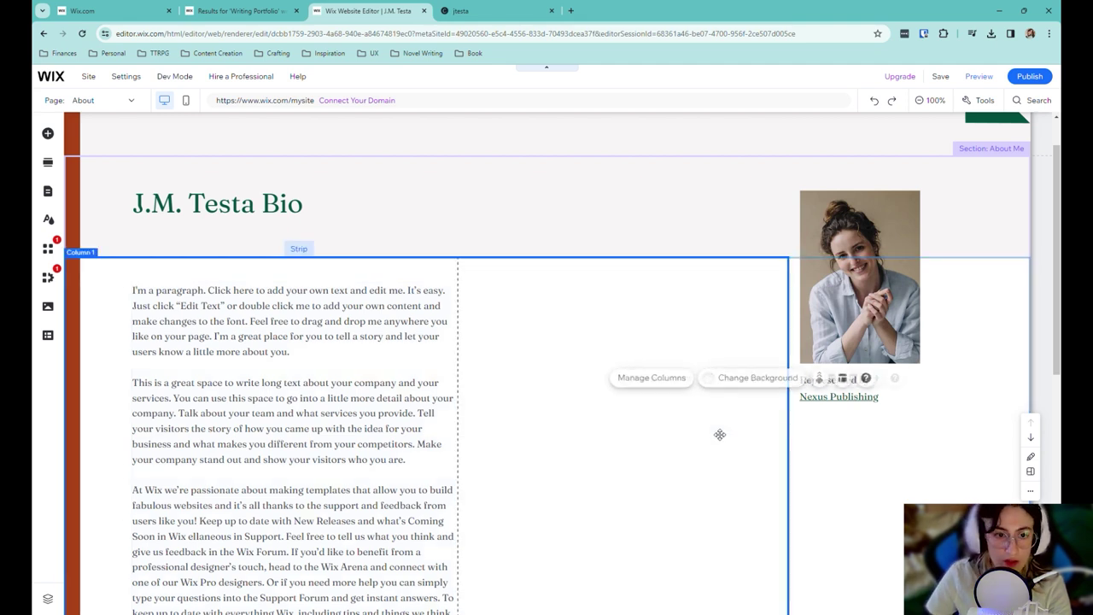
left_click(867, 304)
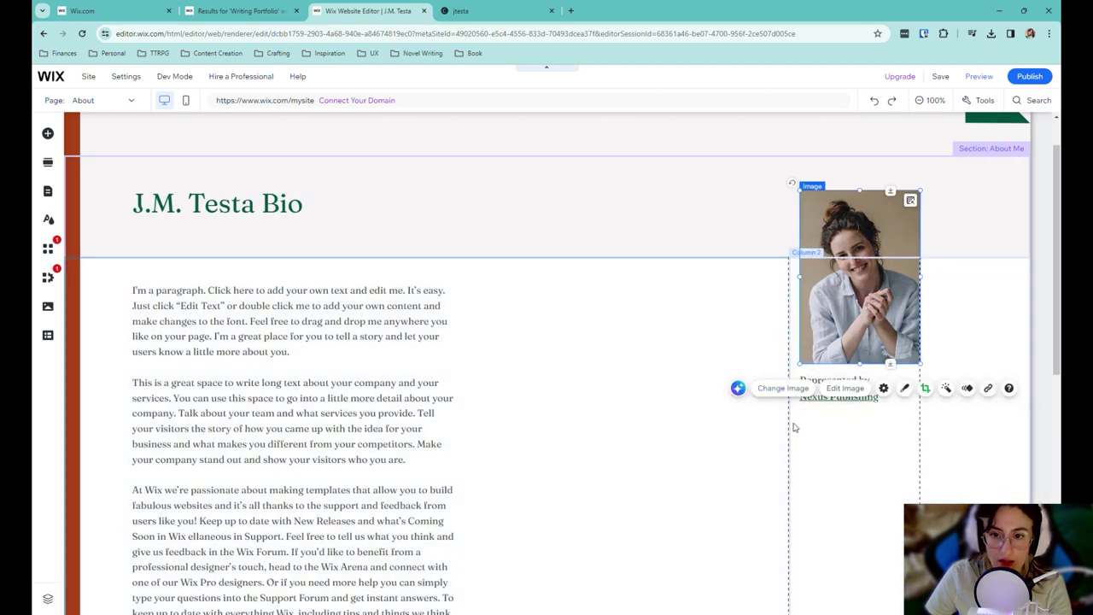
left_click(791, 389)
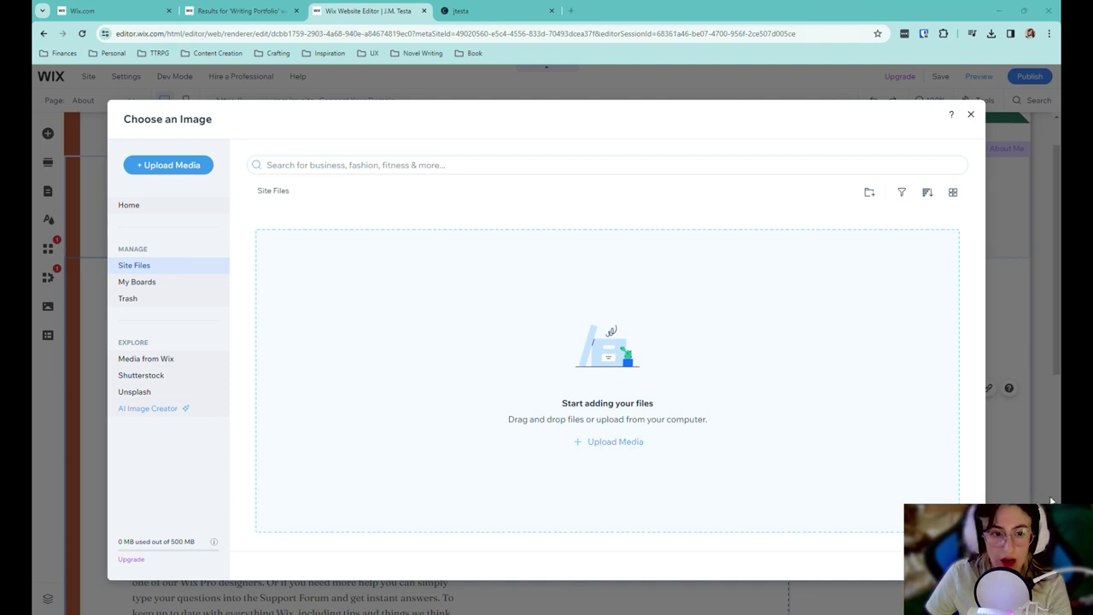
left_click(610, 444)
left_click(570, 360)
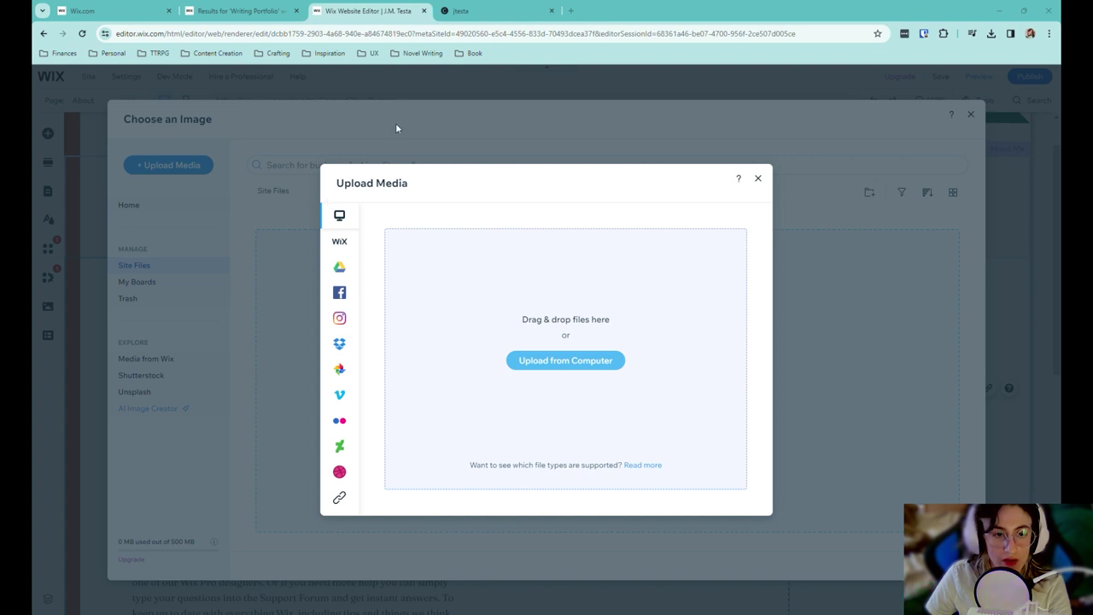
double_click(453, 300)
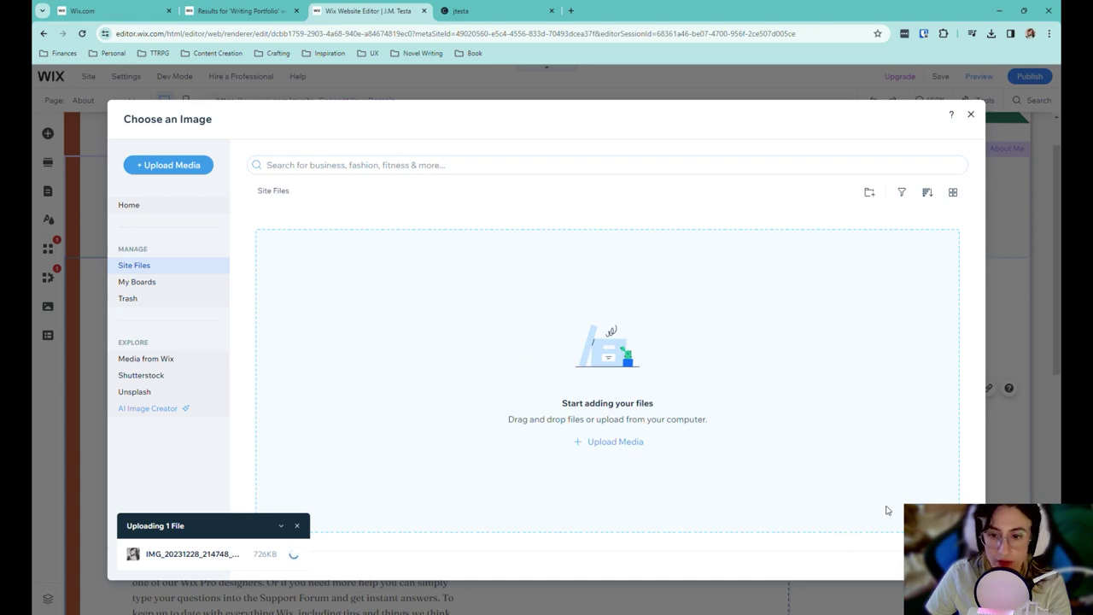
left_click(926, 557)
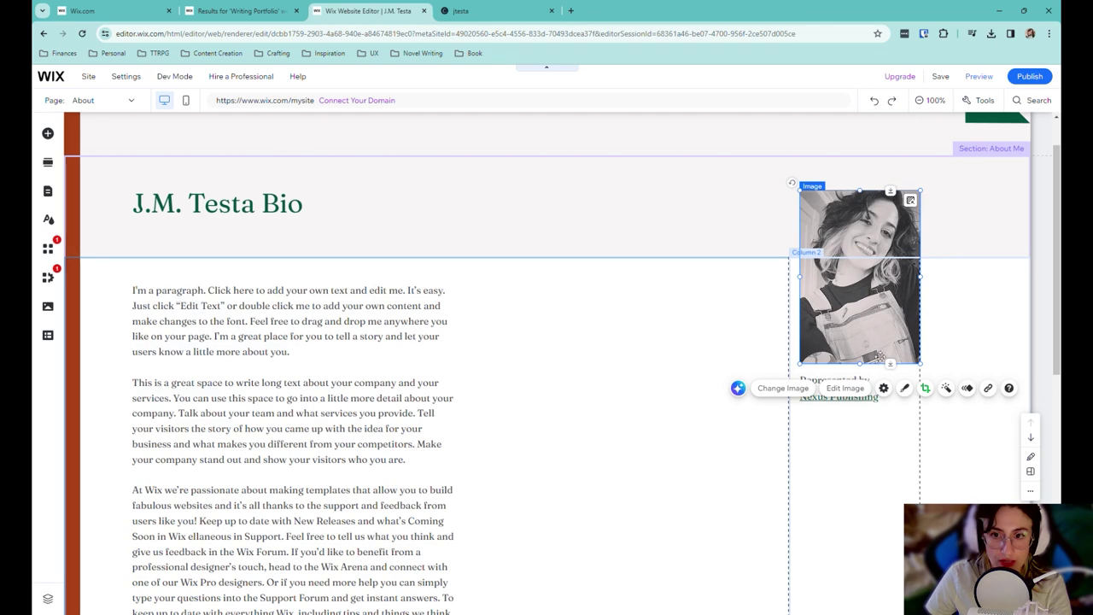
left_click(630, 398)
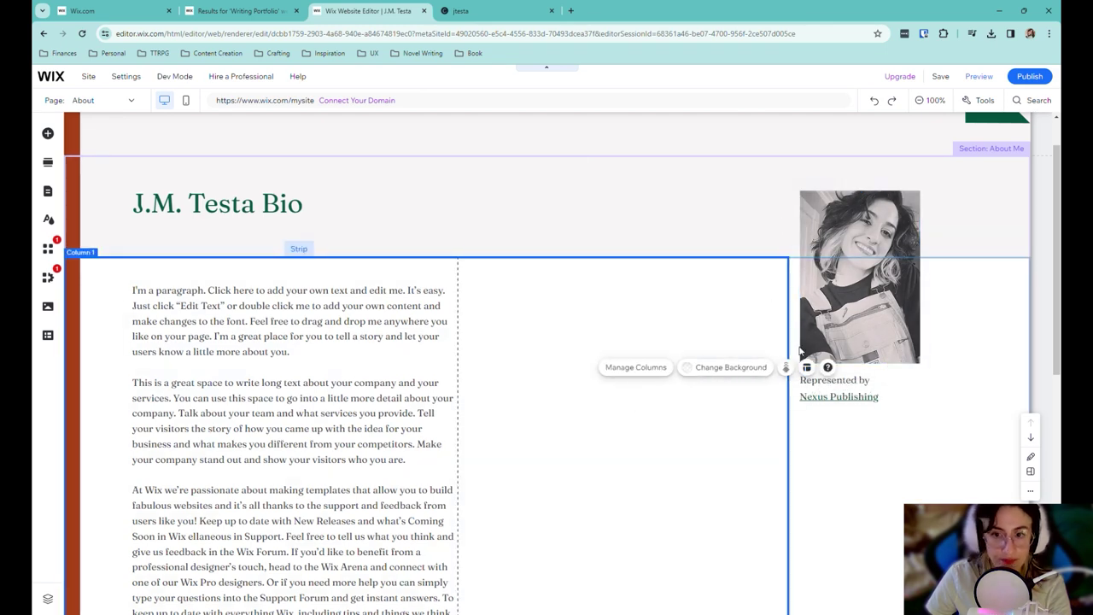
- Set the About page portrait's click behavior to Nothing happens in its image settings
left_click(929, 232)
left_click(897, 280)
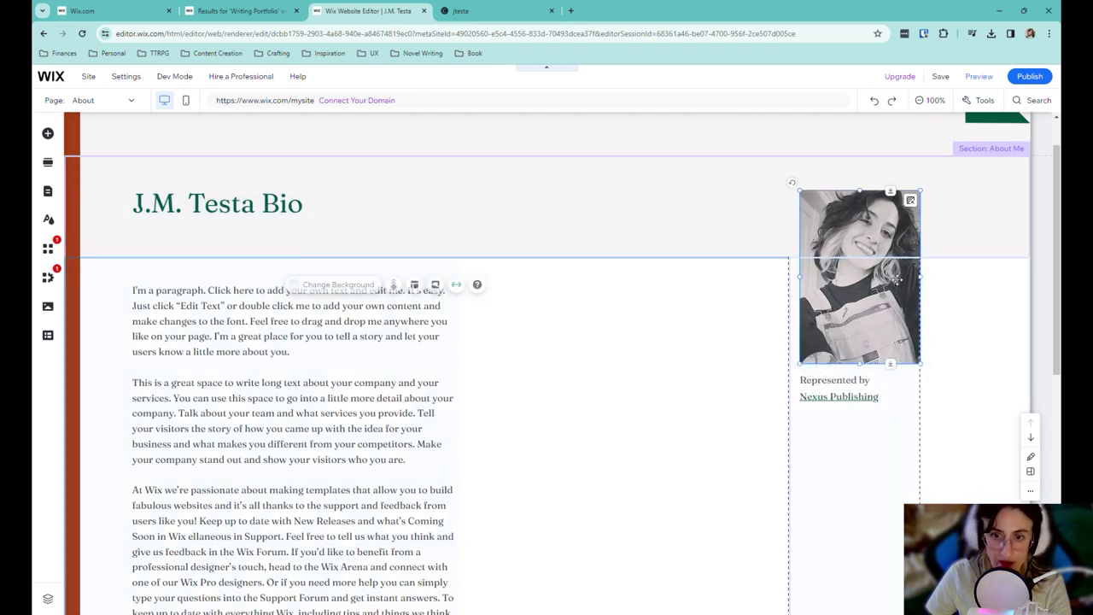
left_click(892, 230)
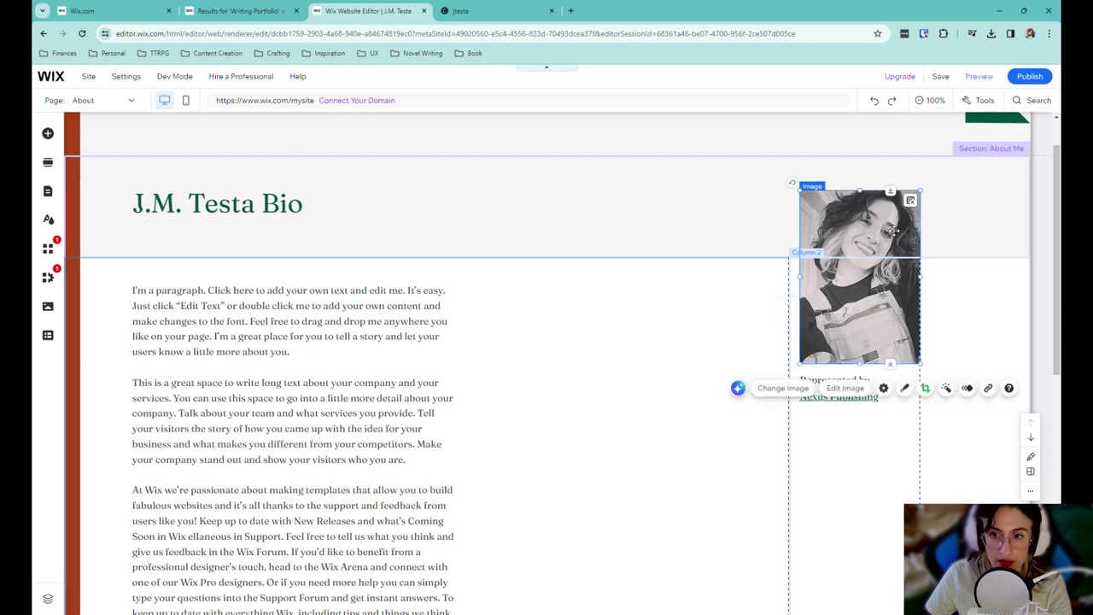
mouse_move(925, 284)
left_mouse_down()
mouse_move(940, 284)
mouse_move(925, 283)
left_mouse_up()
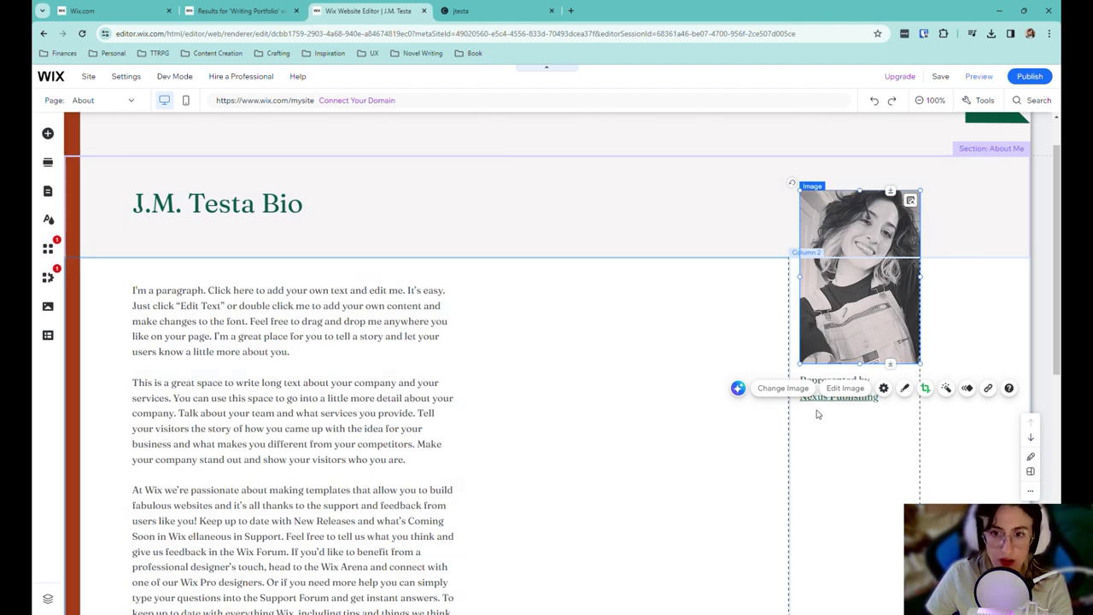
left_click(872, 442)
left_click(892, 342)
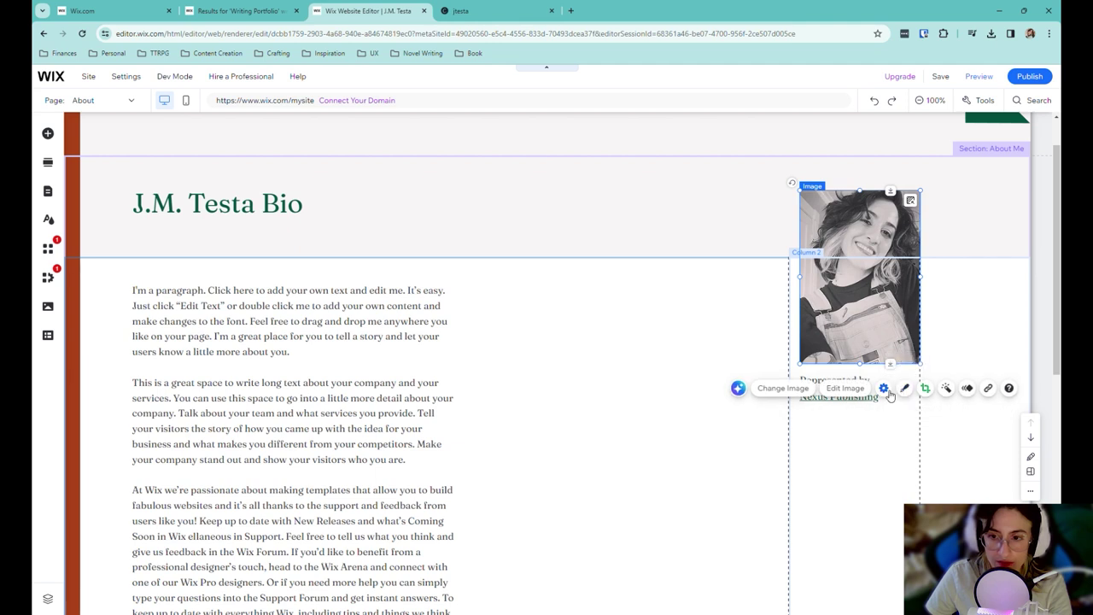
left_click(884, 389)
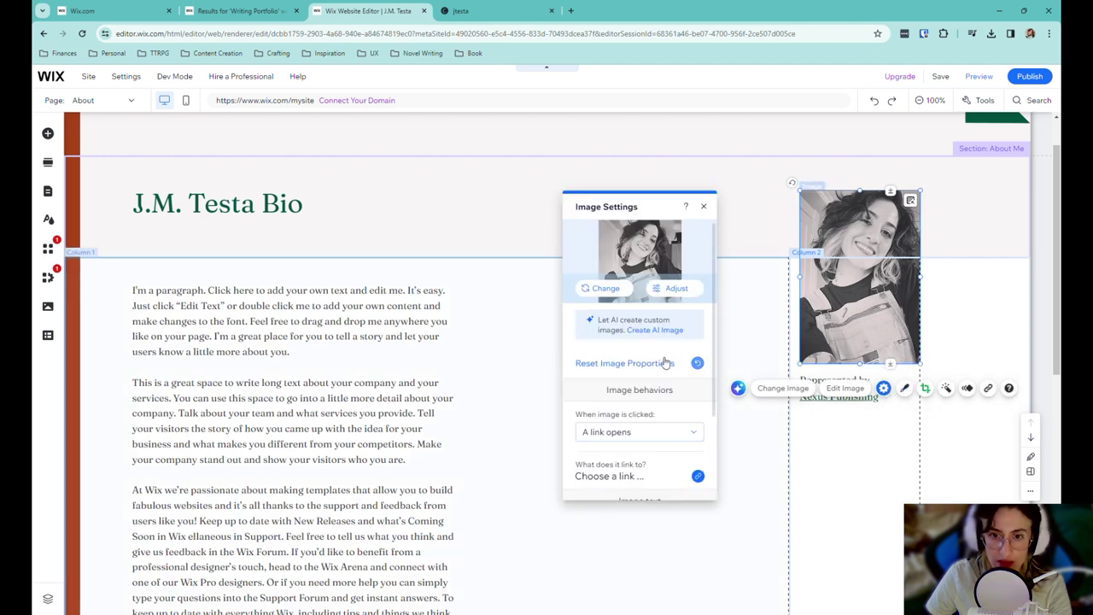
scroll(662, 354, "down", 1)
scroll(653, 341, "down", 1)
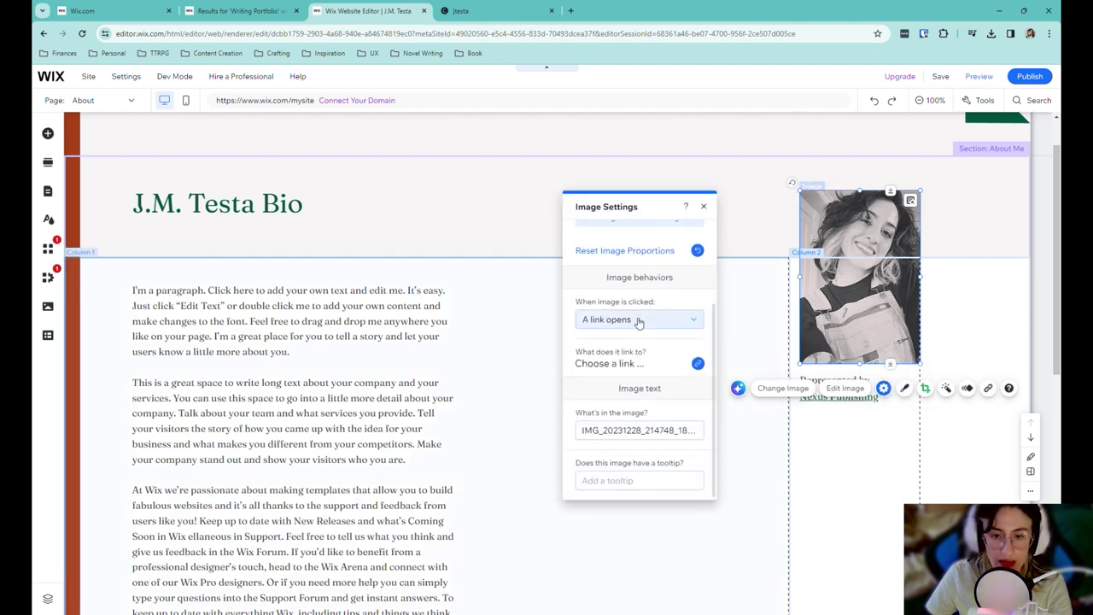
left_click(640, 318)
left_click(640, 300)
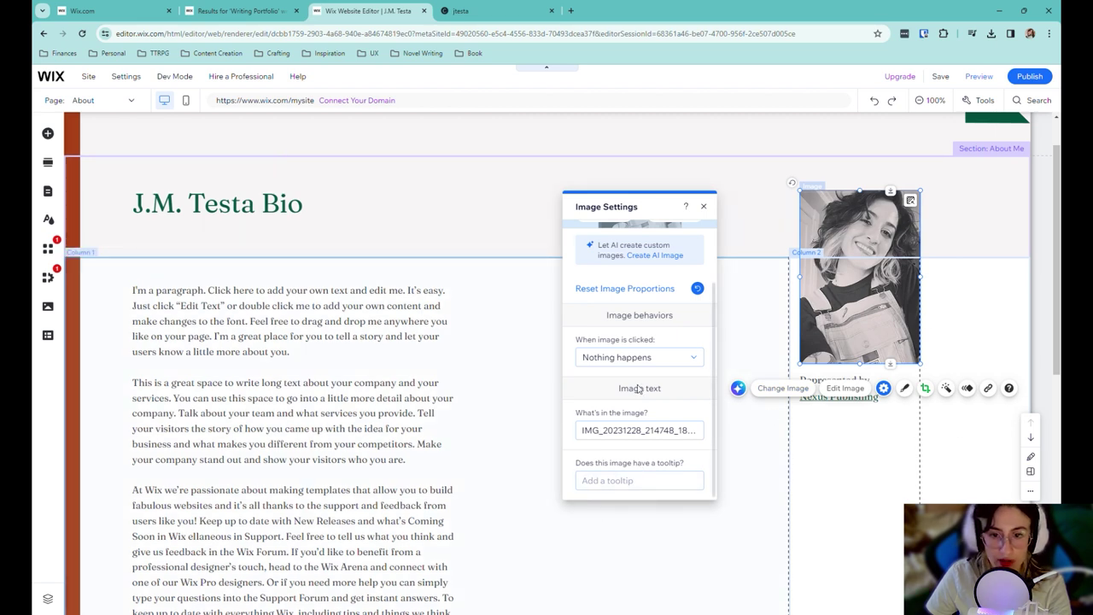
- Examine the Photo Studio's adjustment, color filter, text, decorative and overlay options for the portrait
scroll(644, 390, "up", 2)
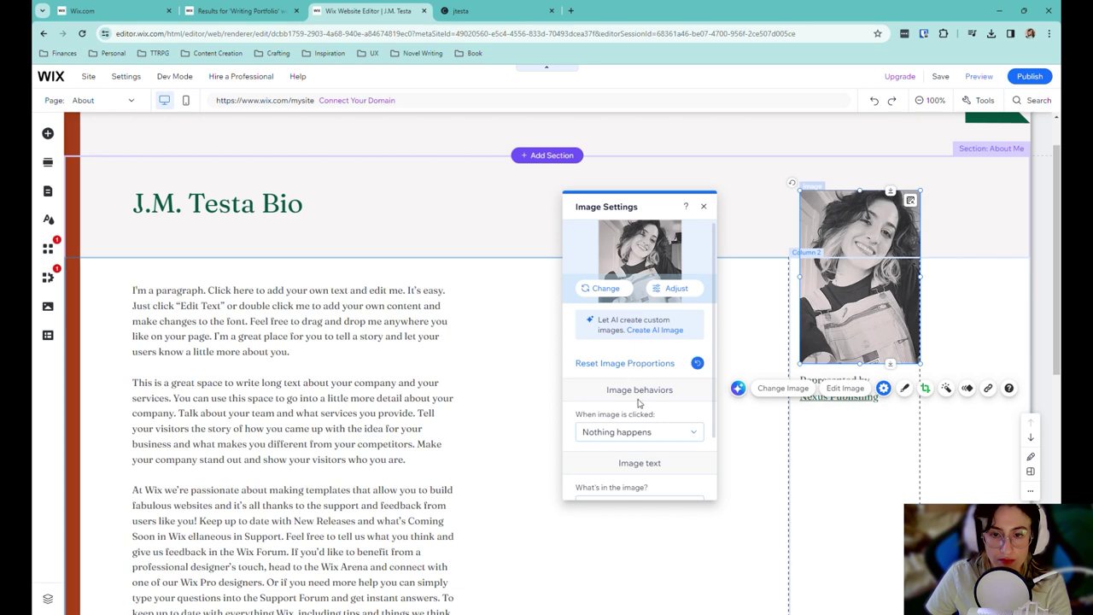
left_click(677, 290)
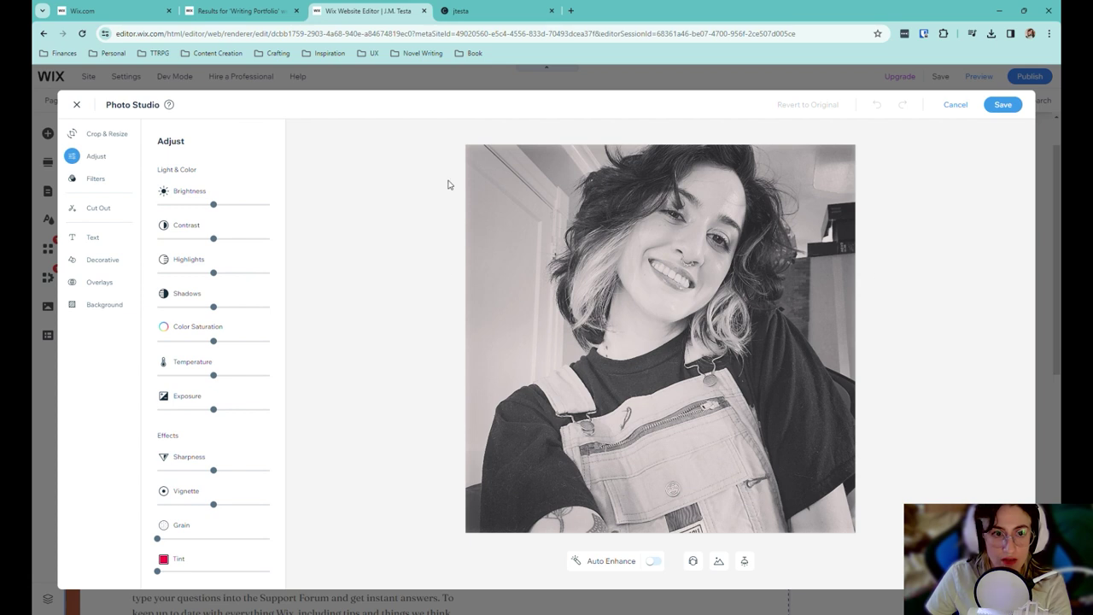
left_click(267, 159)
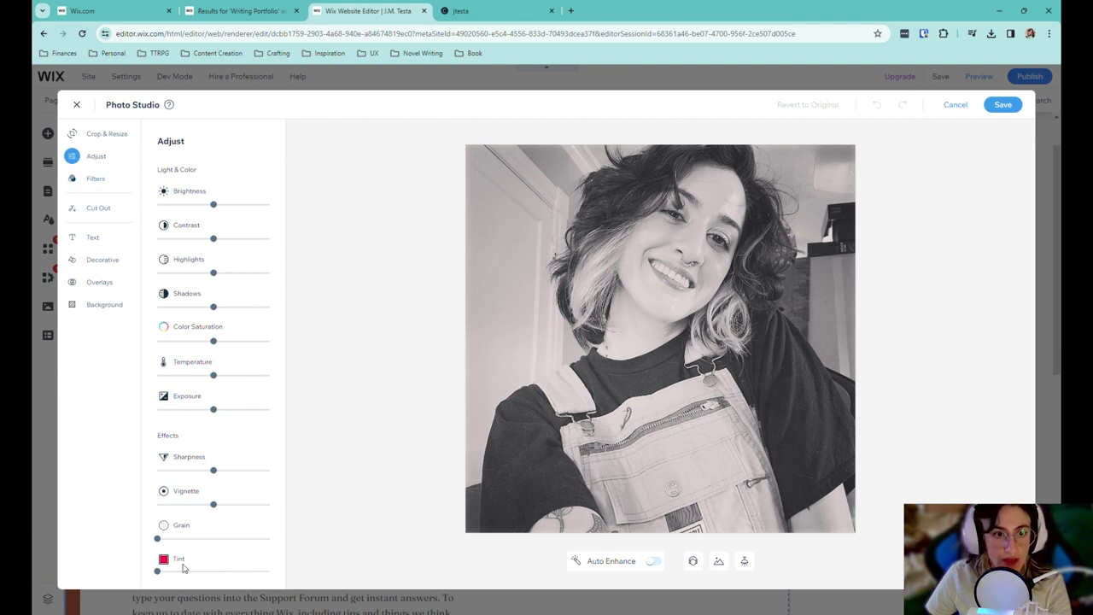
left_click(96, 178)
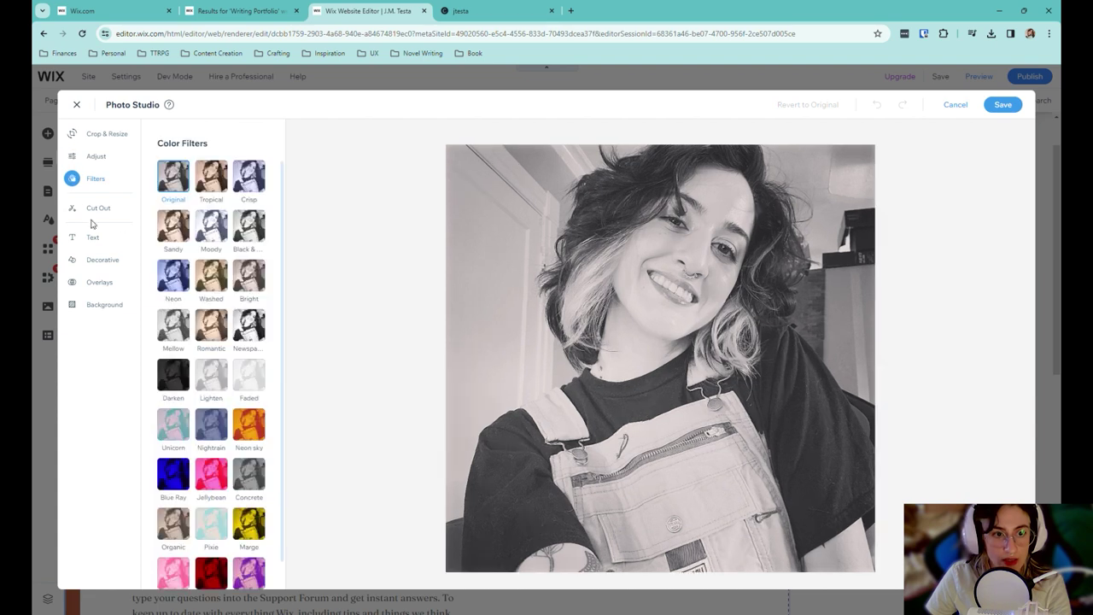
scroll(222, 358, "down", 1)
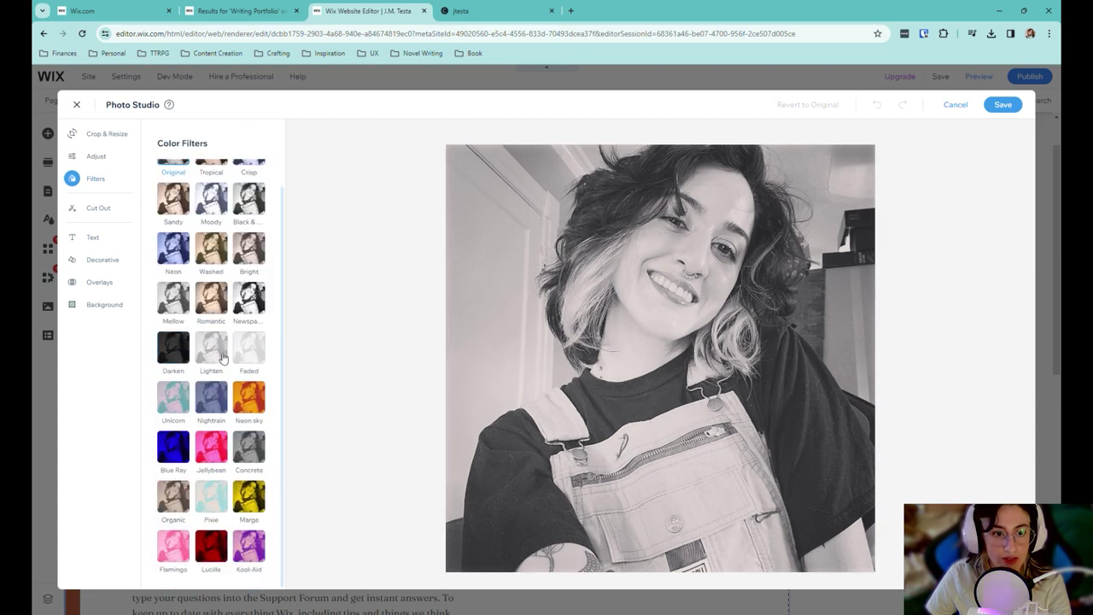
scroll(220, 171, "up", 1)
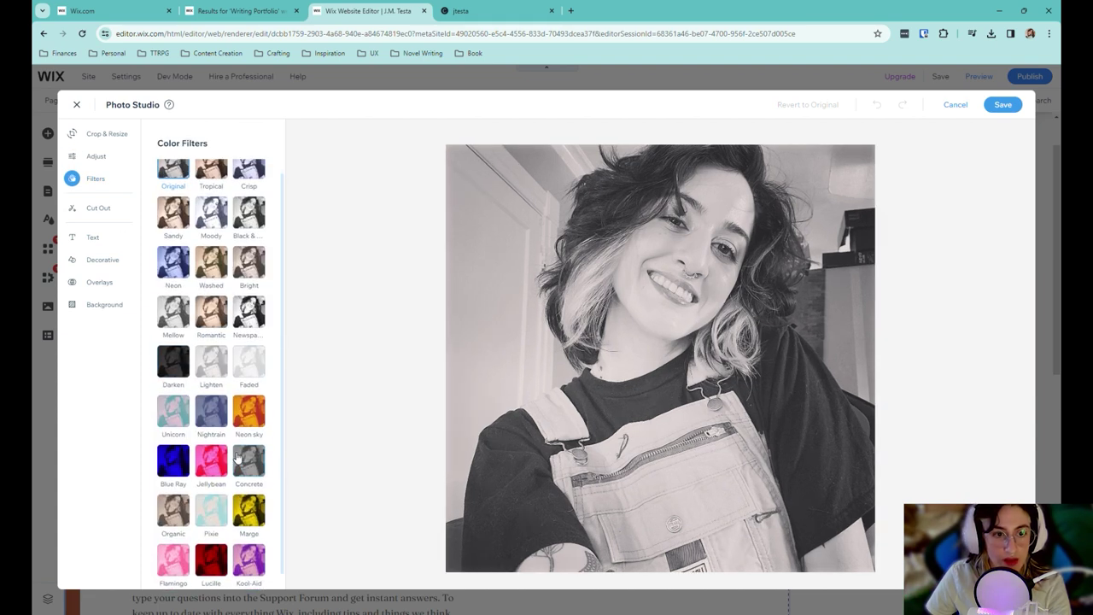
left_click(95, 238)
left_click(103, 262)
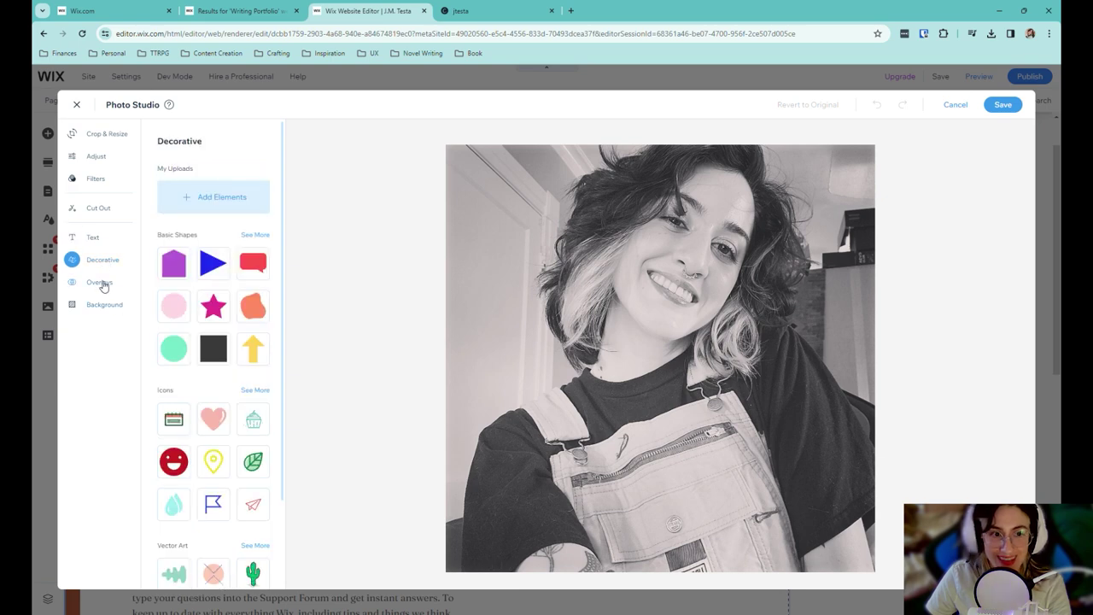
left_click(102, 283)
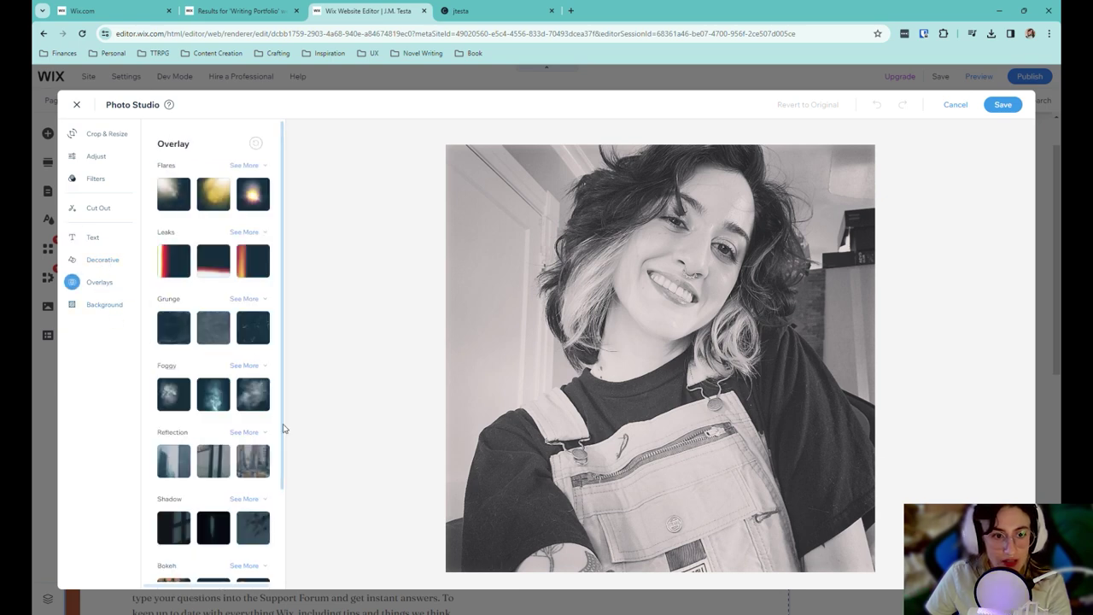
- Try the second and first Foggy overlays on the portrait, remove the overlay and leave the Photo Studio
left_click(225, 405)
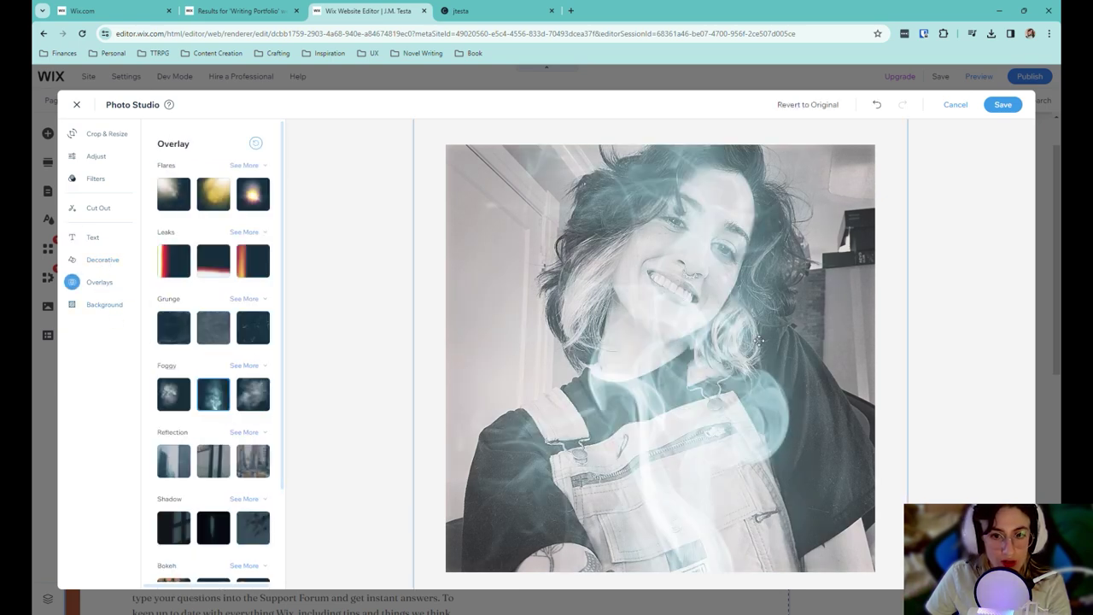
left_click(179, 393)
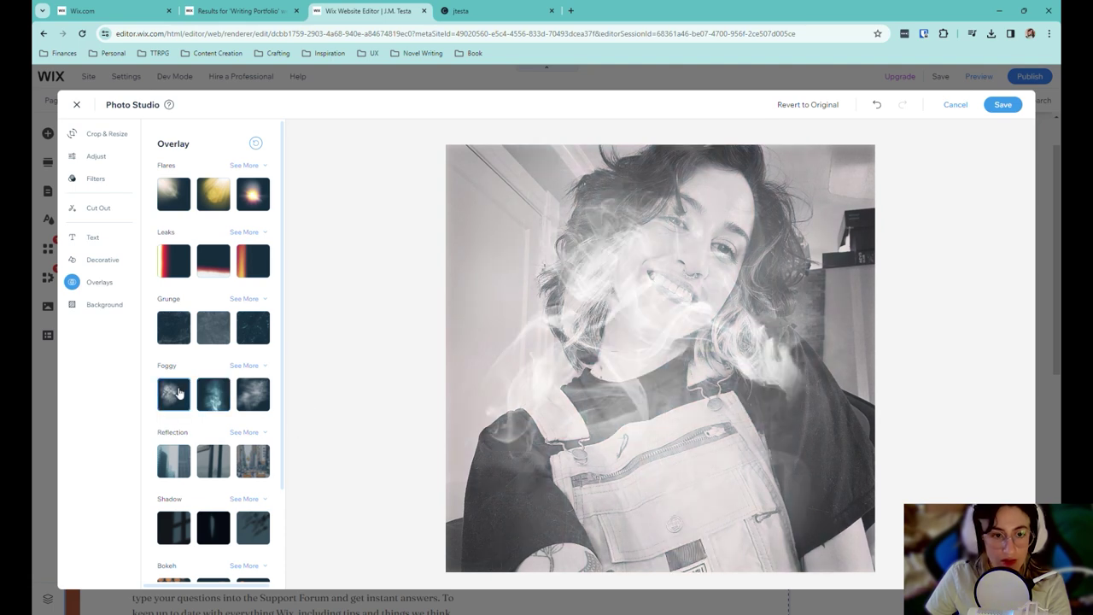
left_click(190, 395)
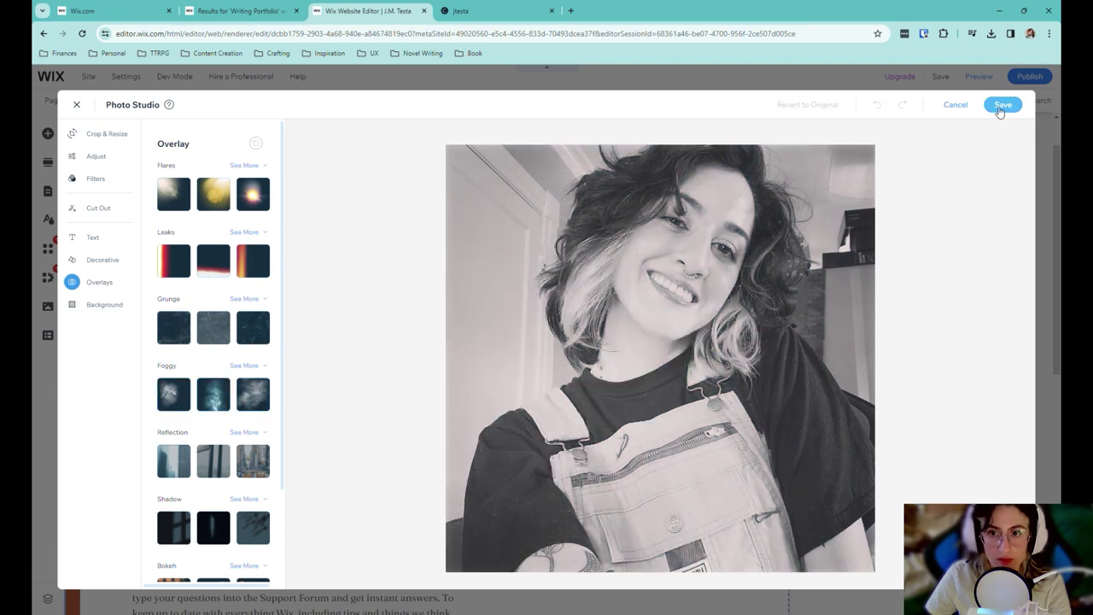
key("Escape")
left_click(977, 456)
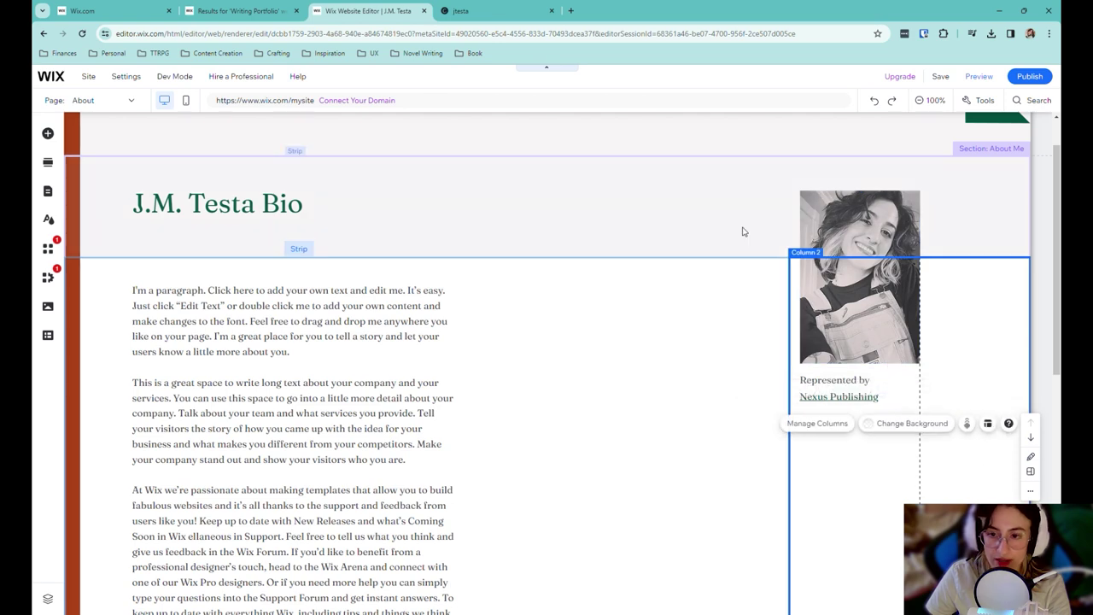
- Review the About page down to its contact form and footer, and browse the Welcome and Features section designs
left_click(629, 383)
scroll(551, 395, "down", 6)
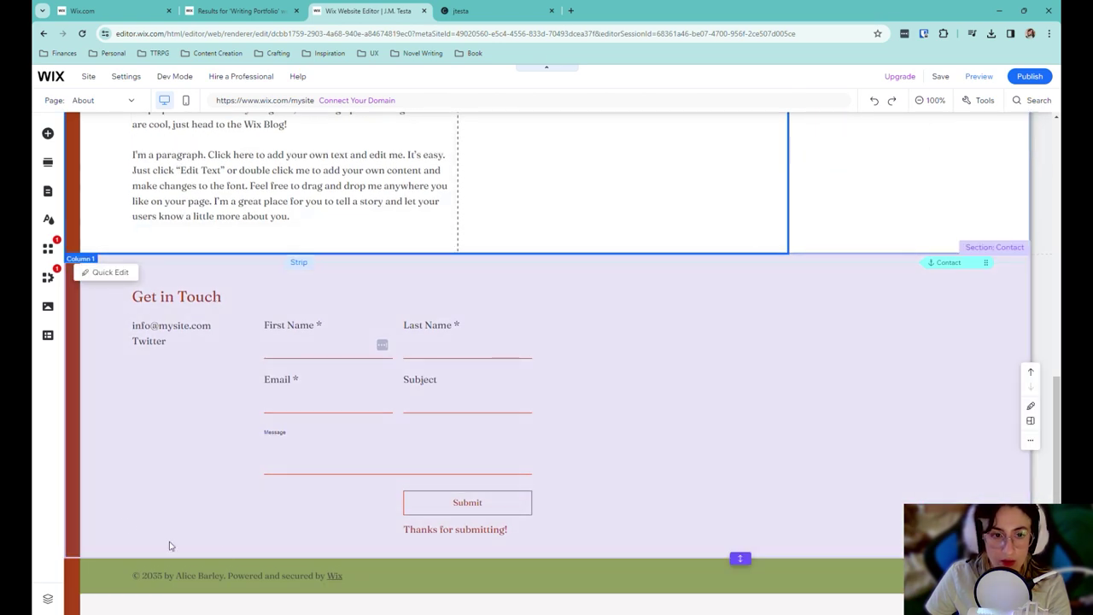
scroll(954, 397, "up", 10)
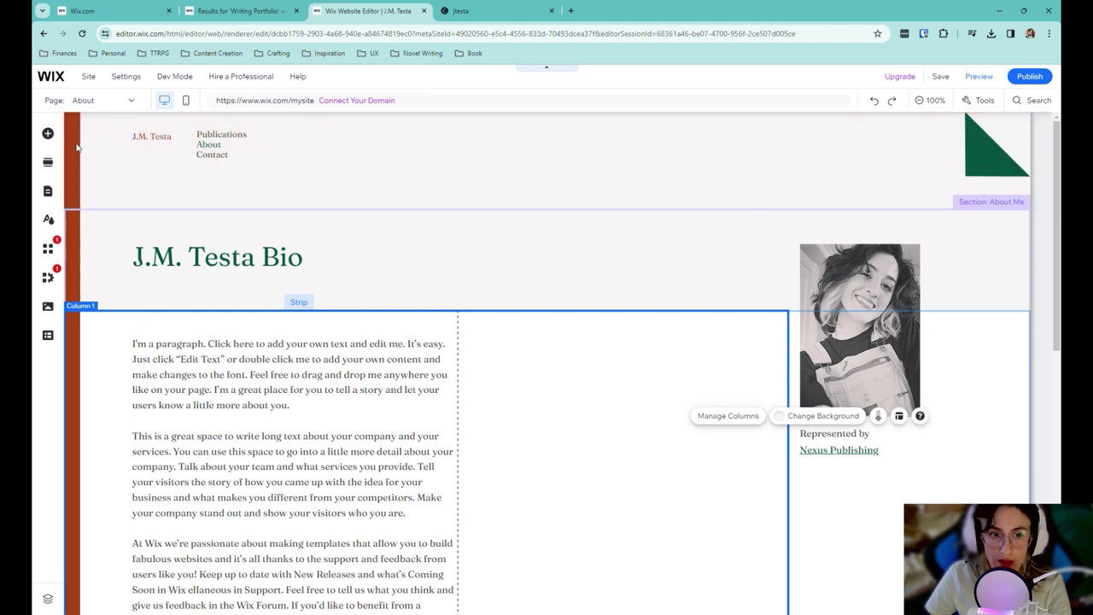
left_click(48, 163)
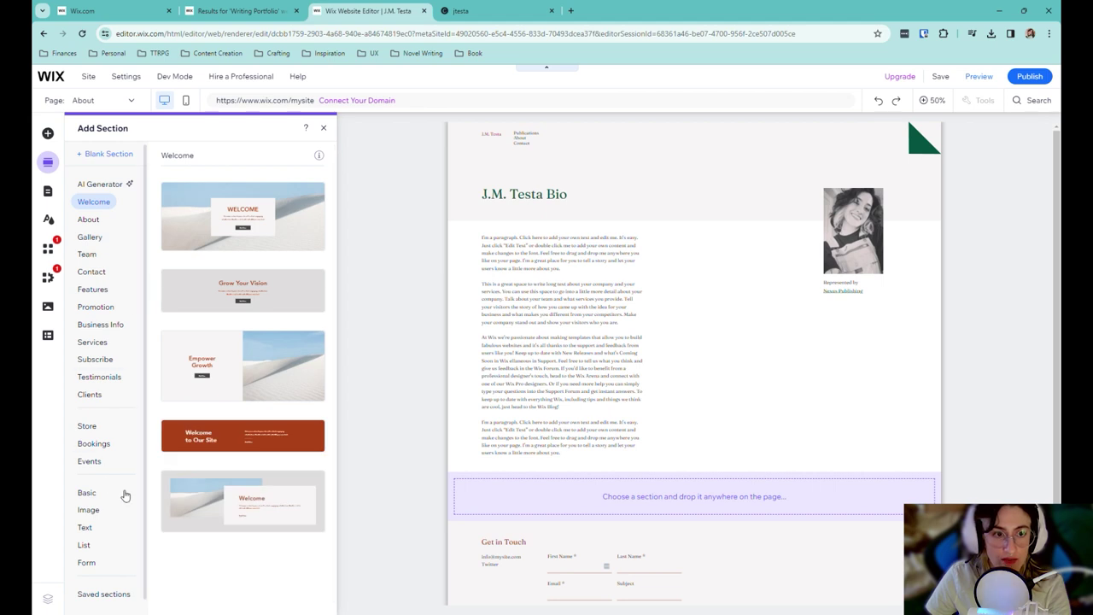
scroll(107, 500, "down", 1)
scroll(107, 500, "up", 1)
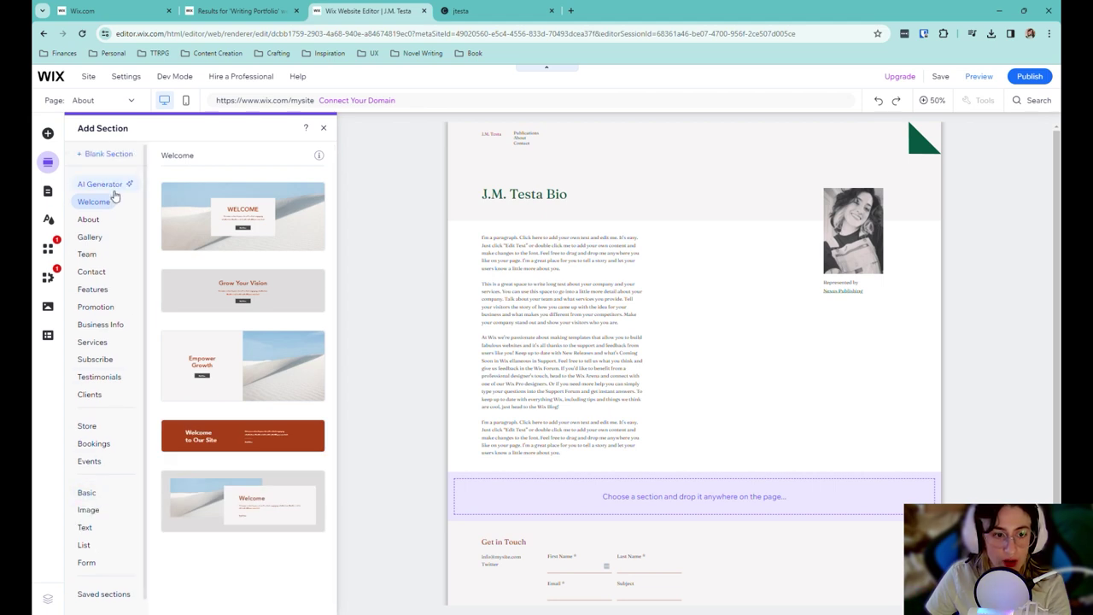
left_click(93, 288)
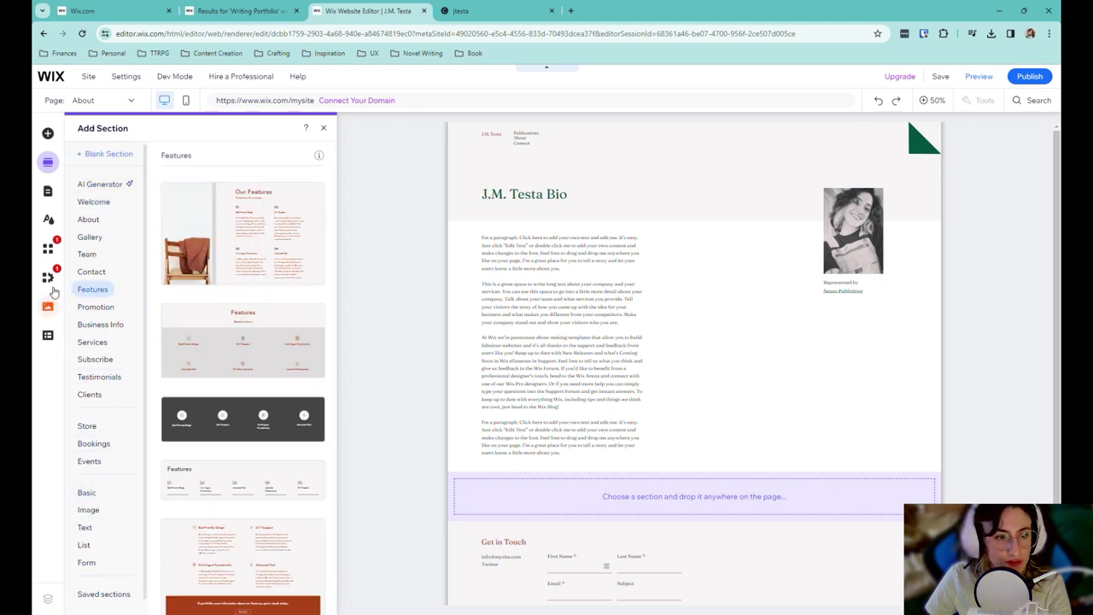
left_click(49, 192)
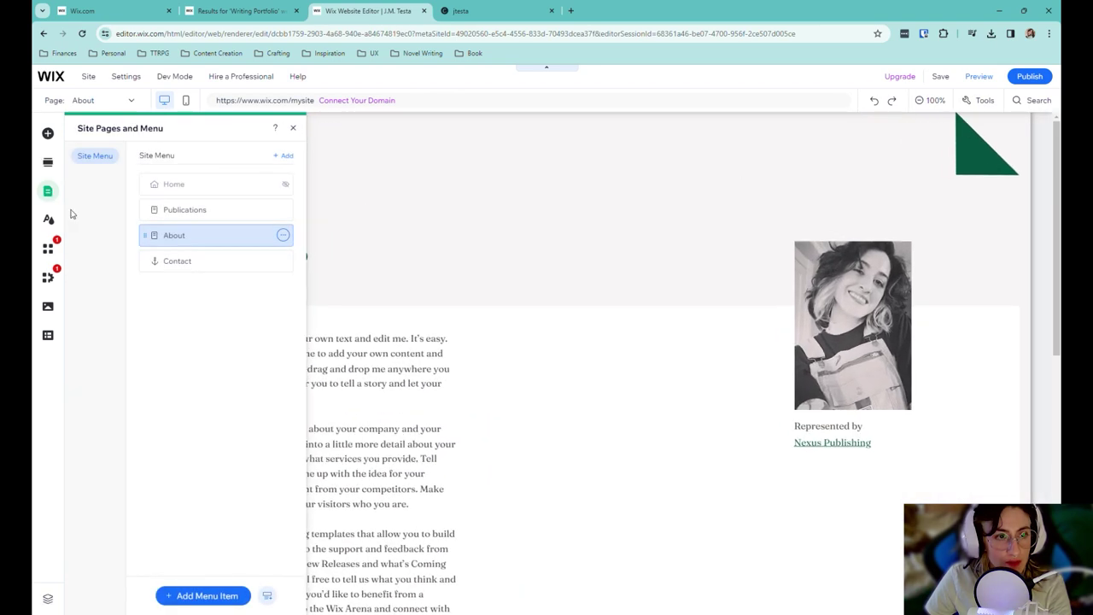
left_click(196, 602)
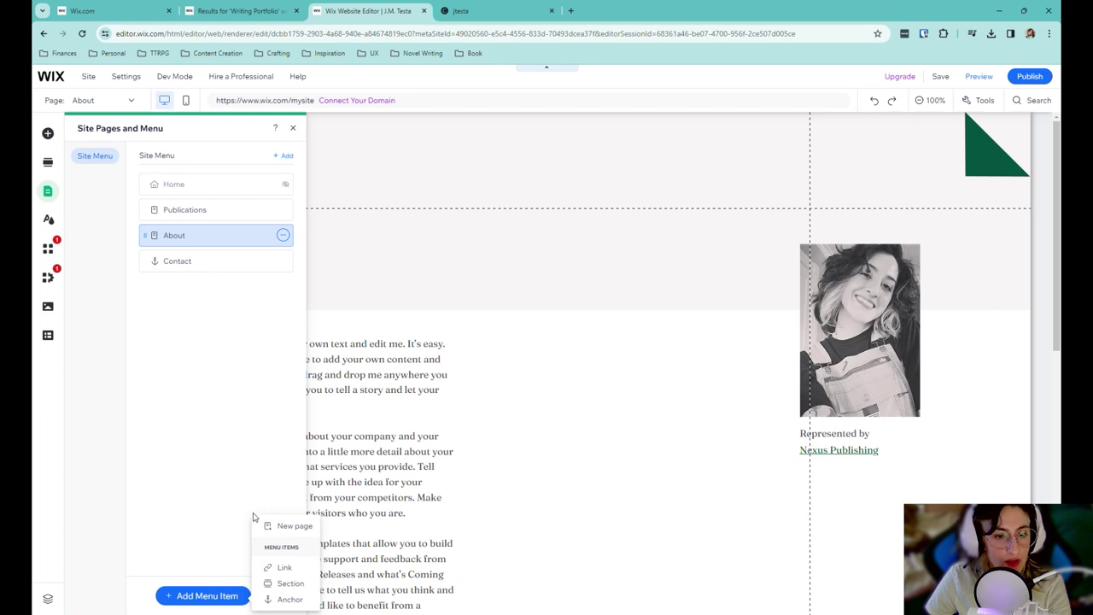
left_click(280, 525)
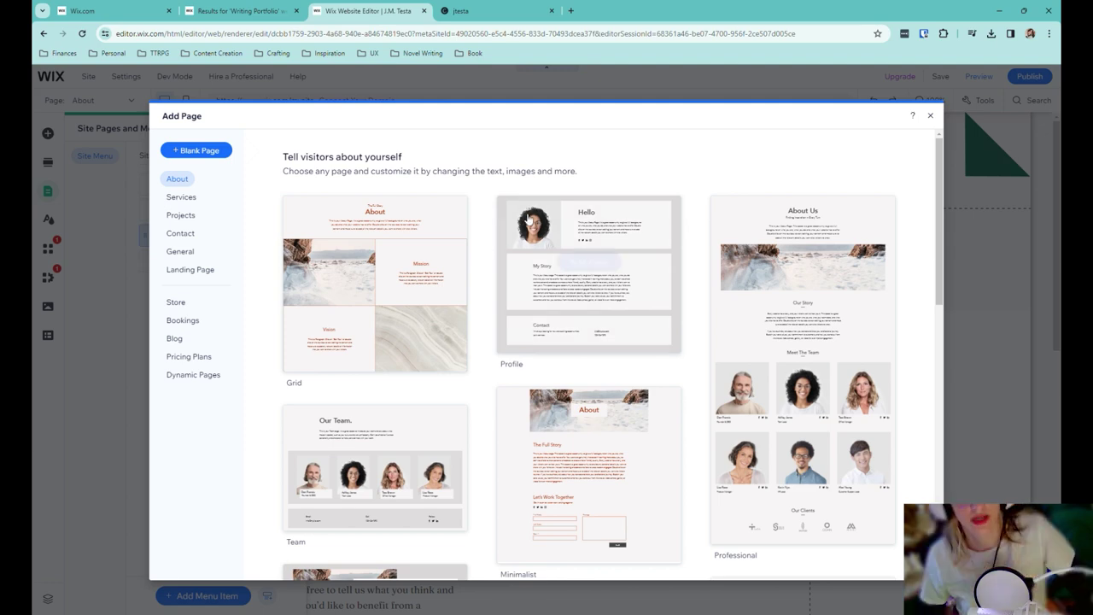
left_click(929, 116)
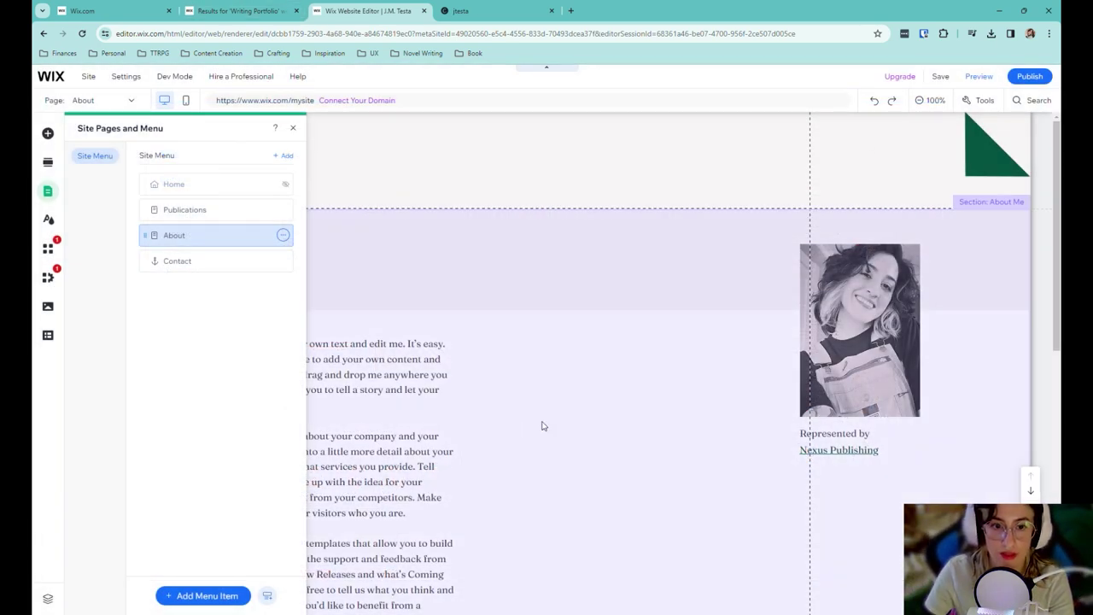
left_click(542, 426)
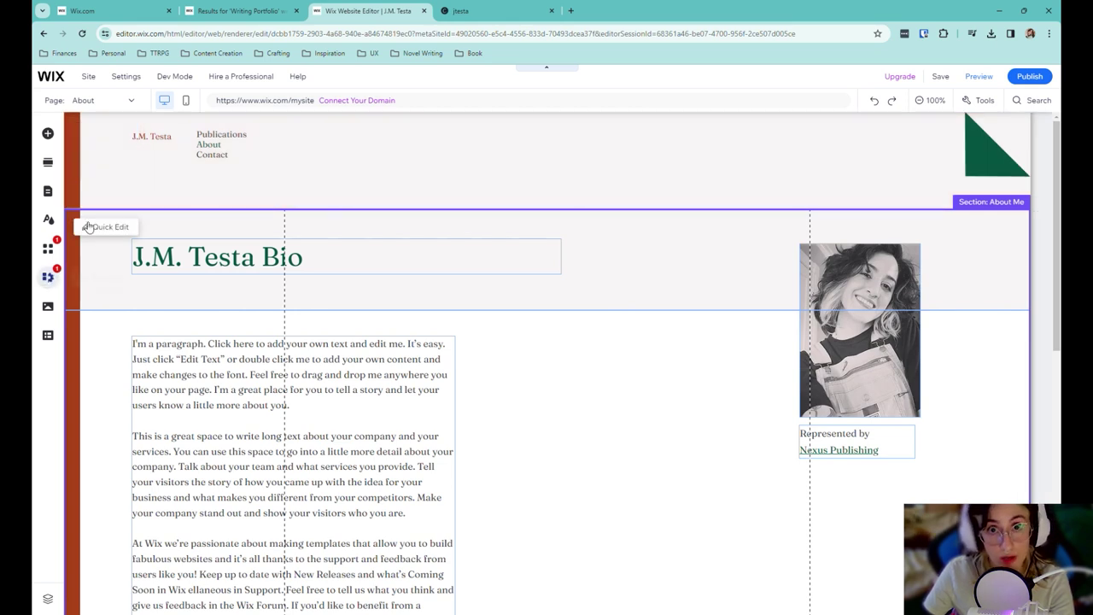
- Add a Wix Blog to the site as a new page type and open its main Blog page
left_click(48, 192)
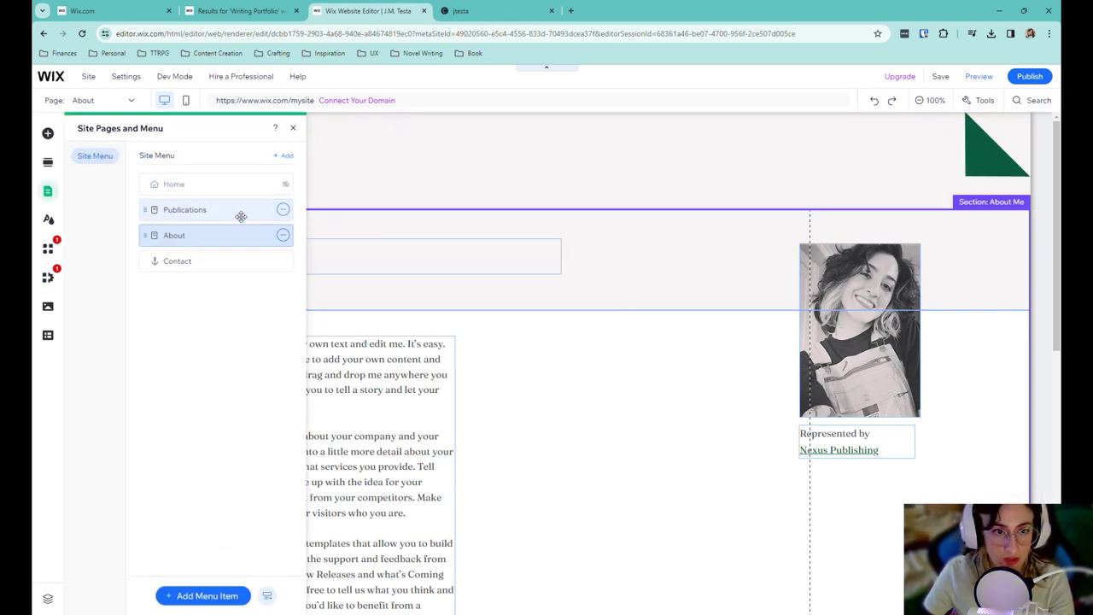
left_click(215, 596)
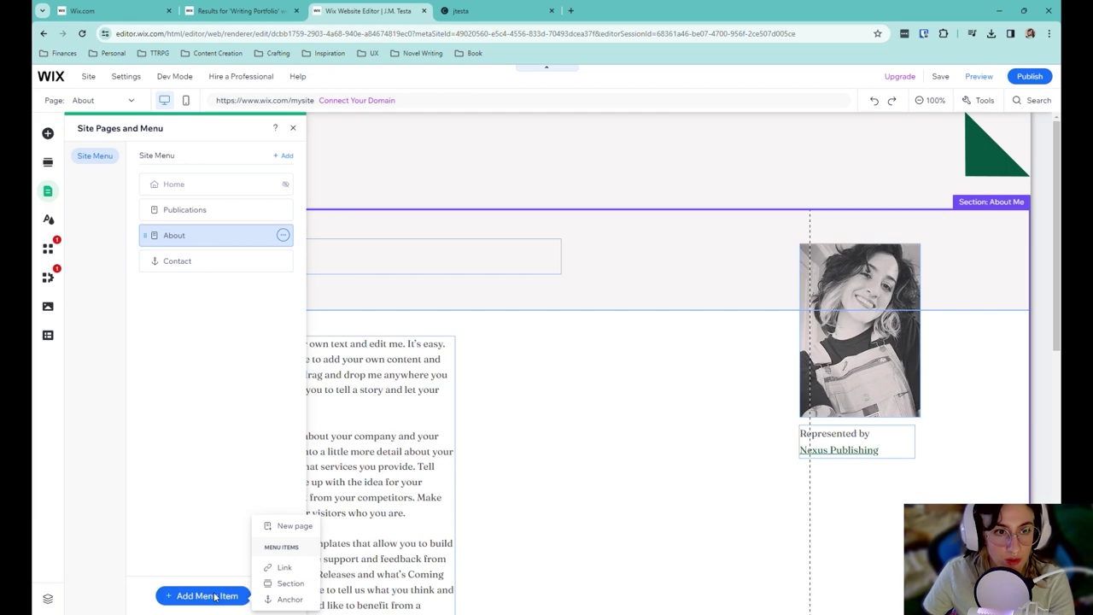
left_click(284, 526)
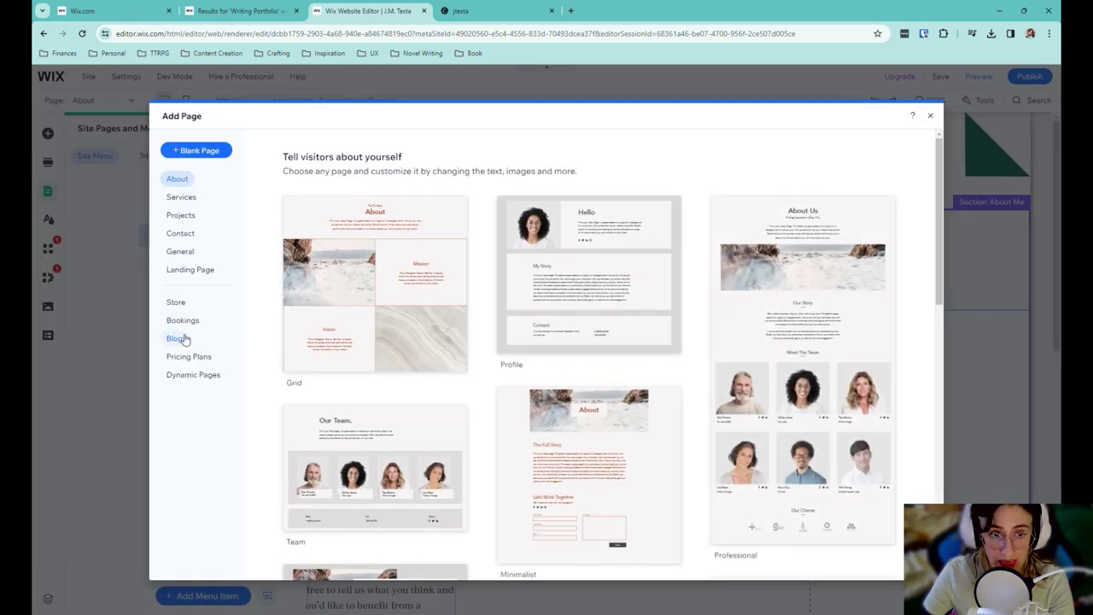
left_click(191, 345)
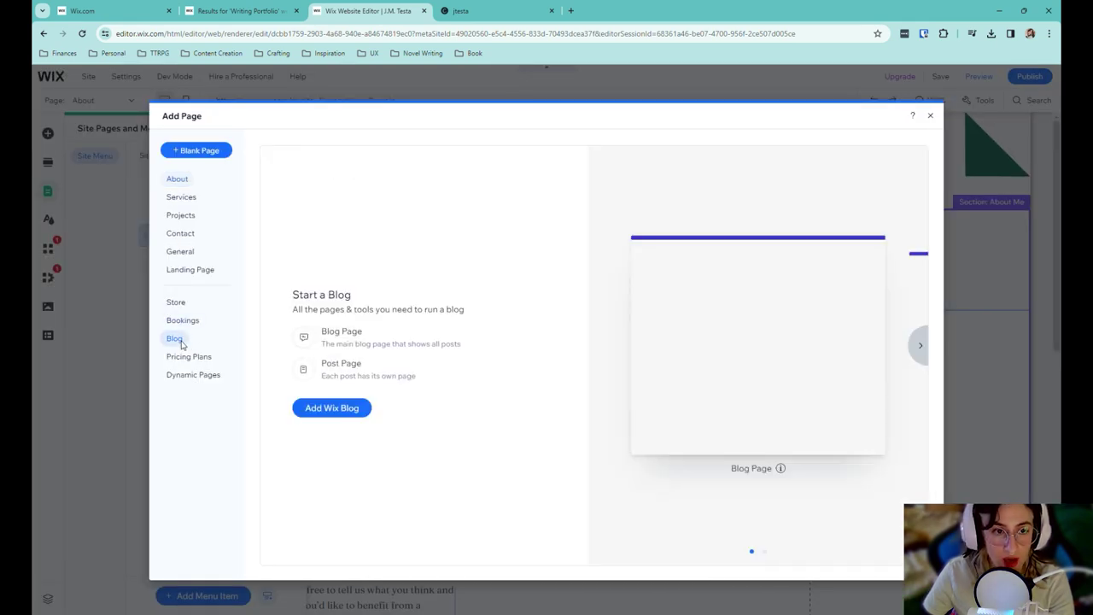
left_click(356, 411)
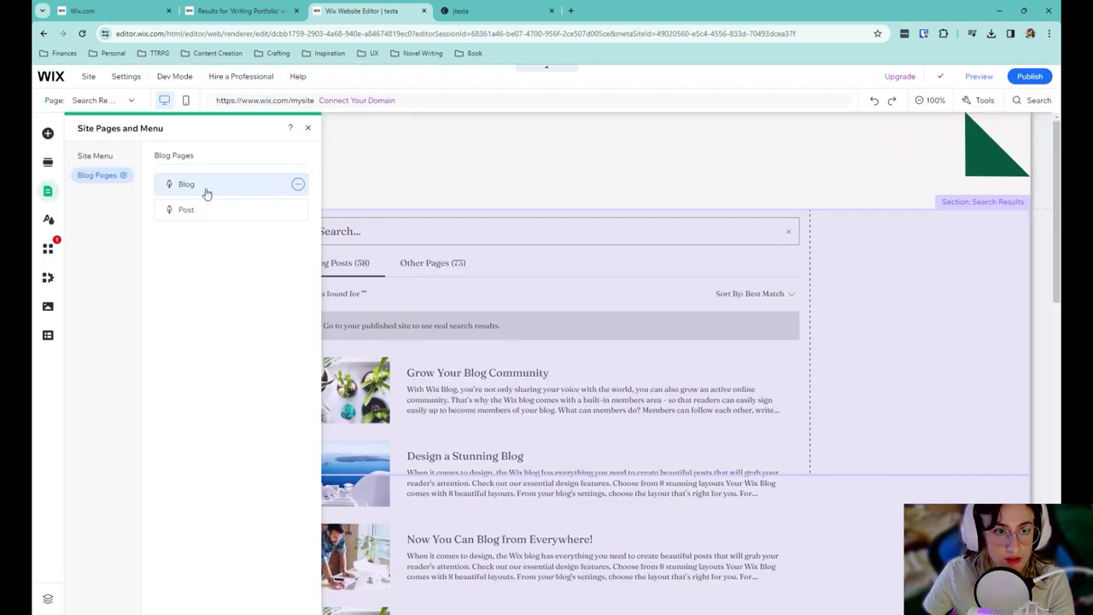
left_click(206, 189)
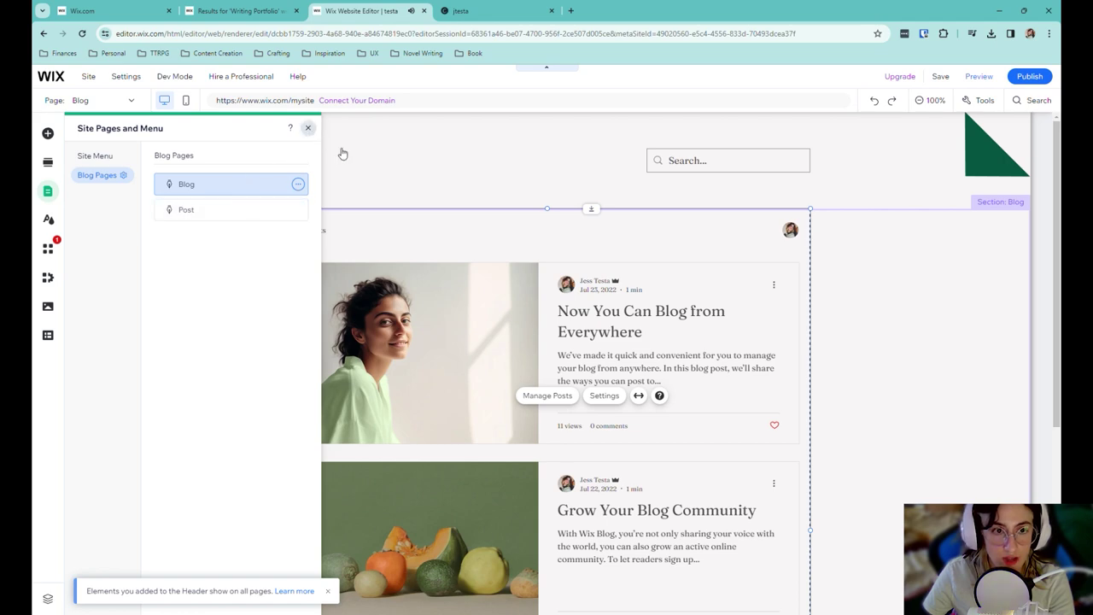
- Close the site pages list and review the Blog page's sample posts
left_click(342, 153)
scroll(663, 371, "down", 2)
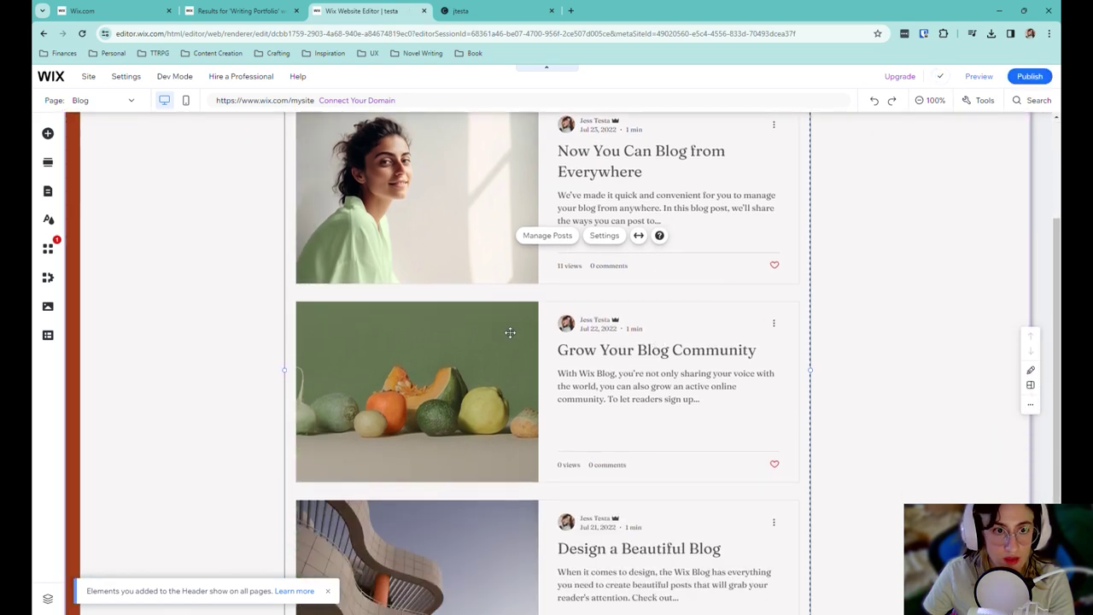
scroll(510, 332, "down", 2)
scroll(495, 486, "up", 4)
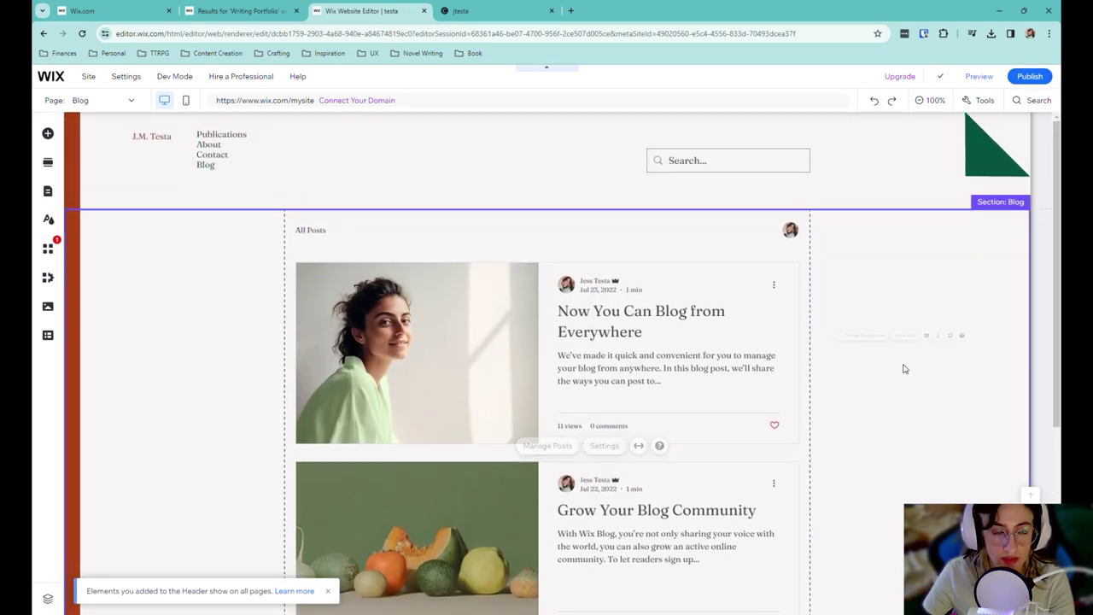
scroll(846, 383, "down", 2)
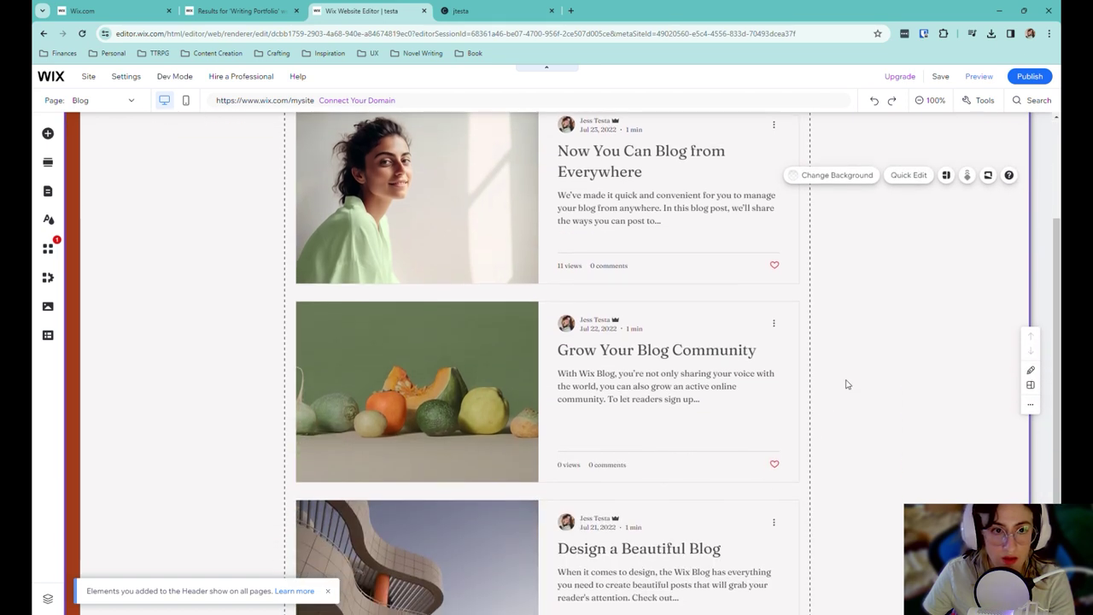
scroll(879, 324, "up", 2)
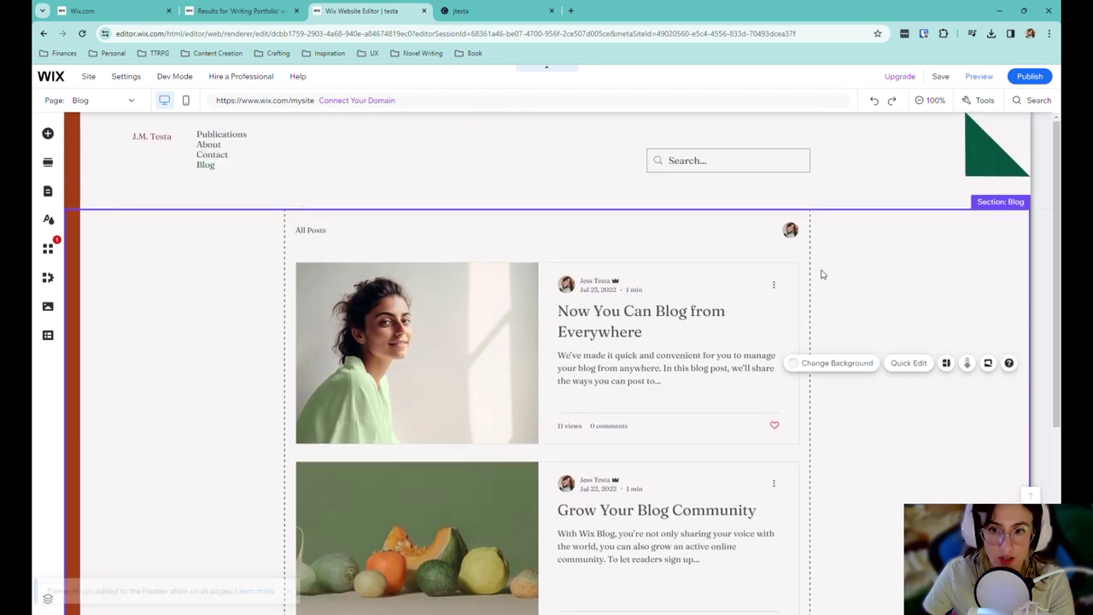
- Open the blog's post management and create a new post titled "Catchy Title"
left_click(768, 248)
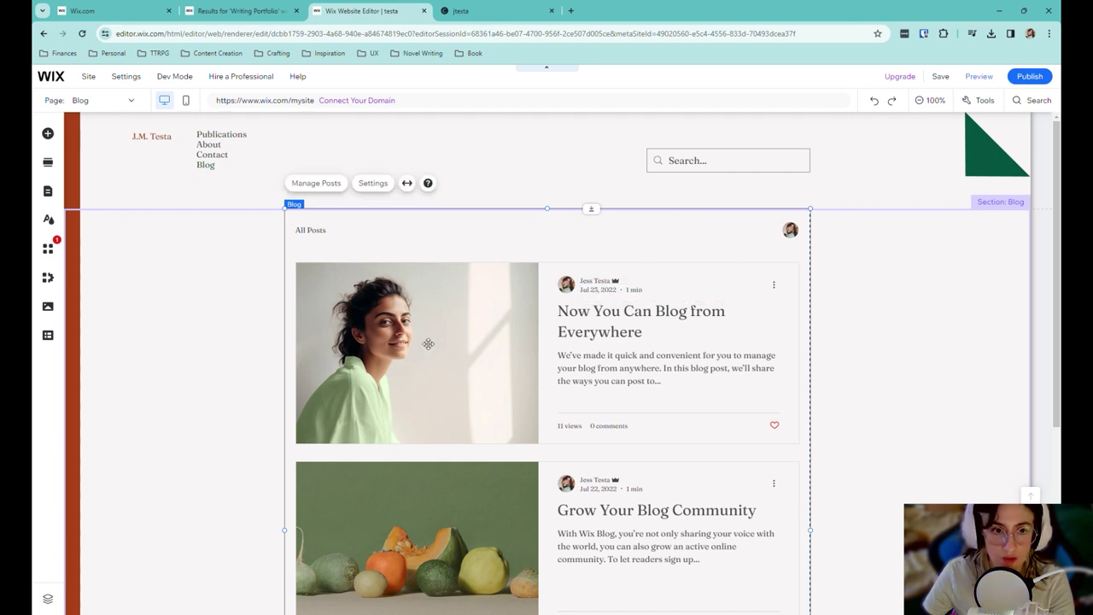
left_click(316, 183)
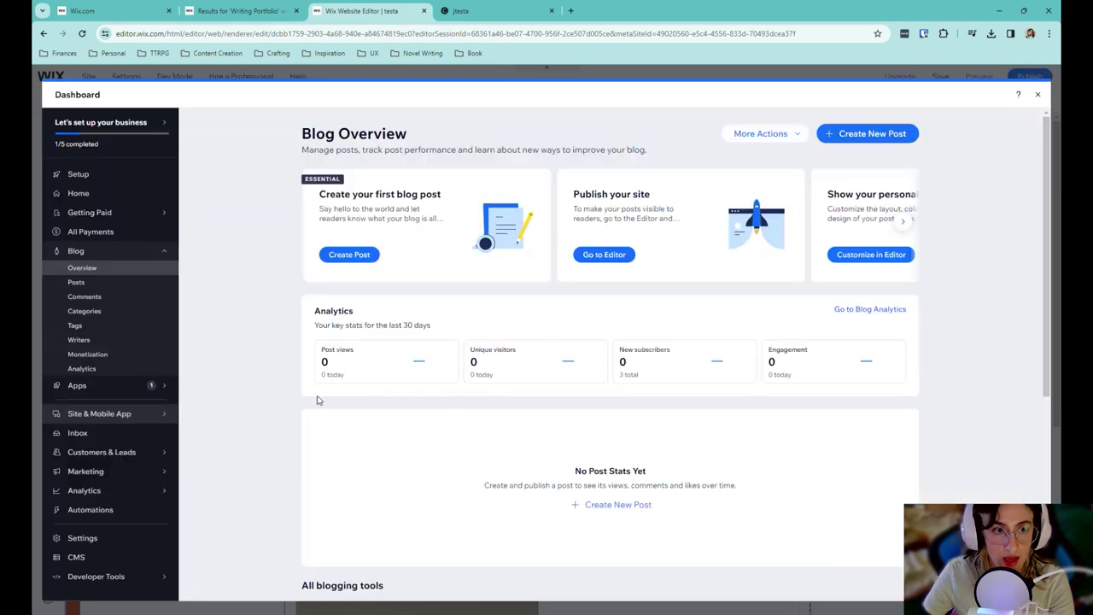
scroll(598, 363, "down", 2)
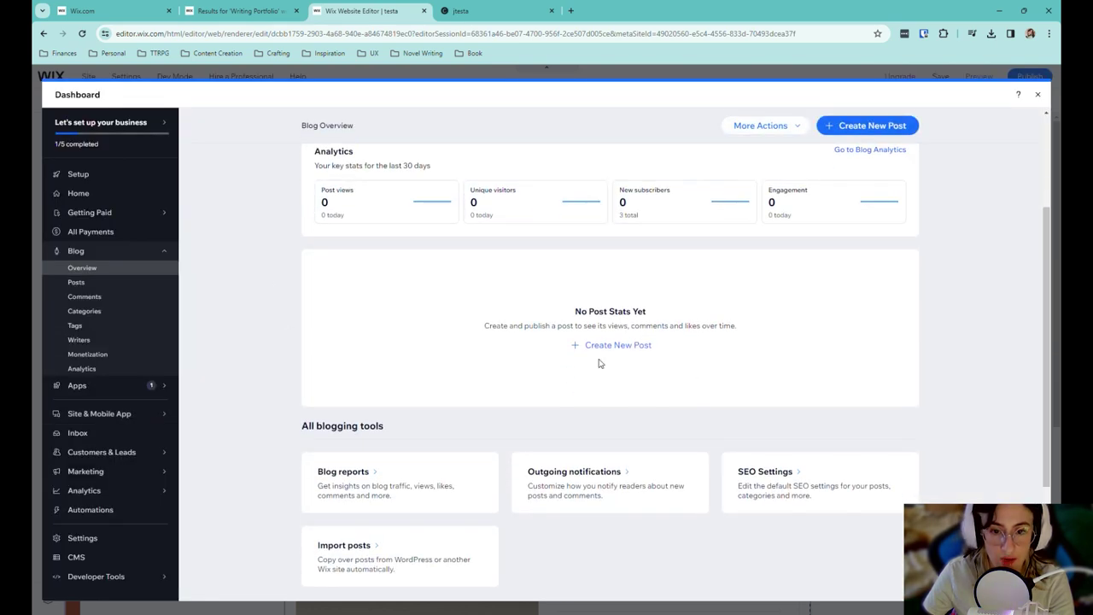
left_click(650, 346)
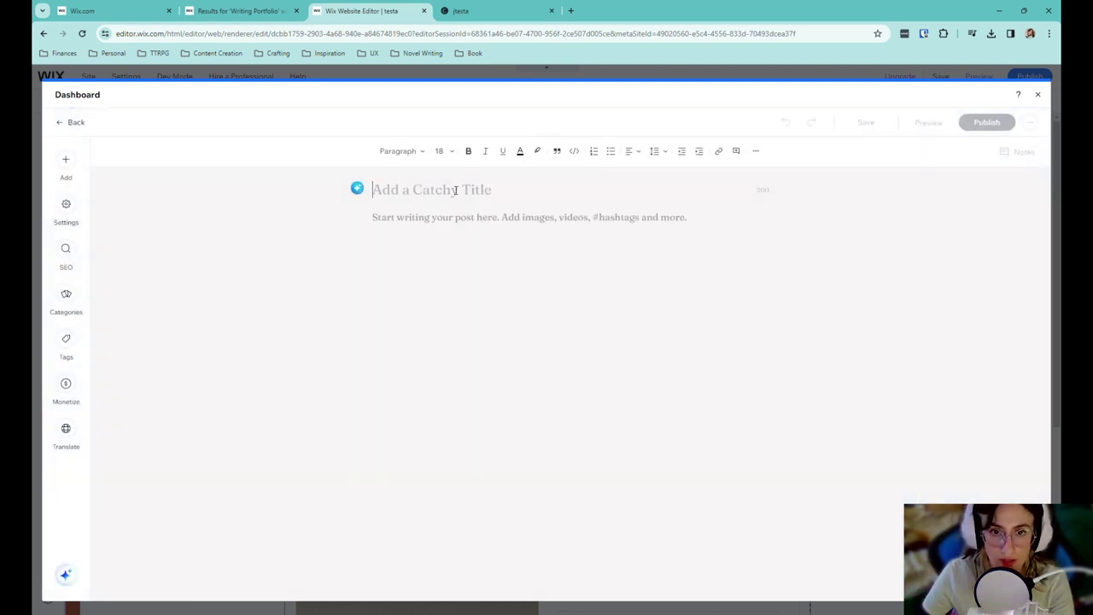
type("Catchy Title")
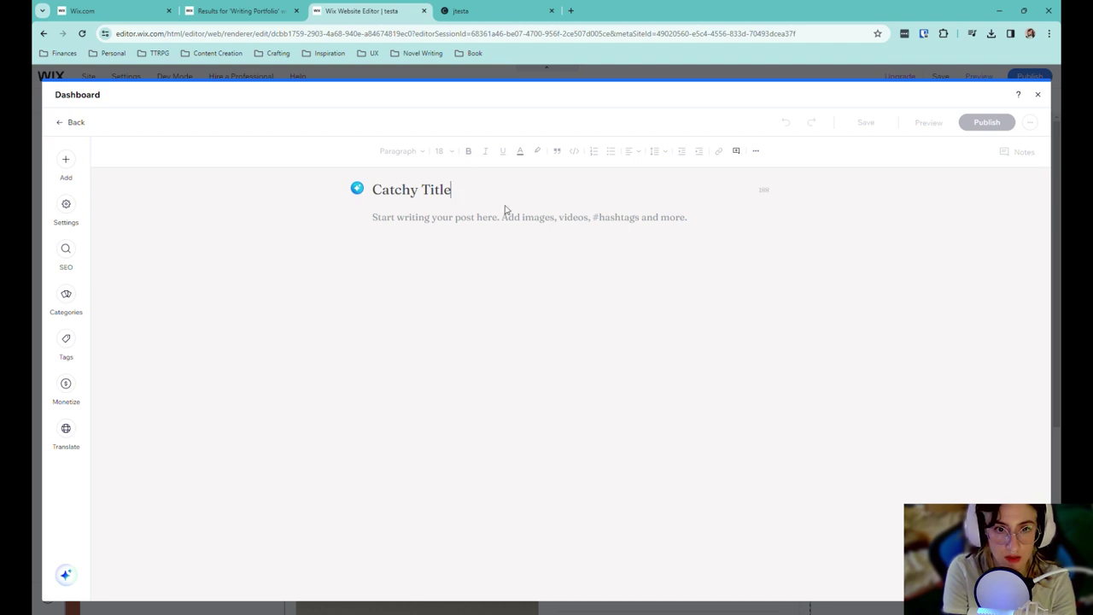
key("Return")
- Write the body: "This is a sample post of a blog that I do not have. Thank you for your time. Check out my YouTube Channel, Writer Makes Videos."
type("This")
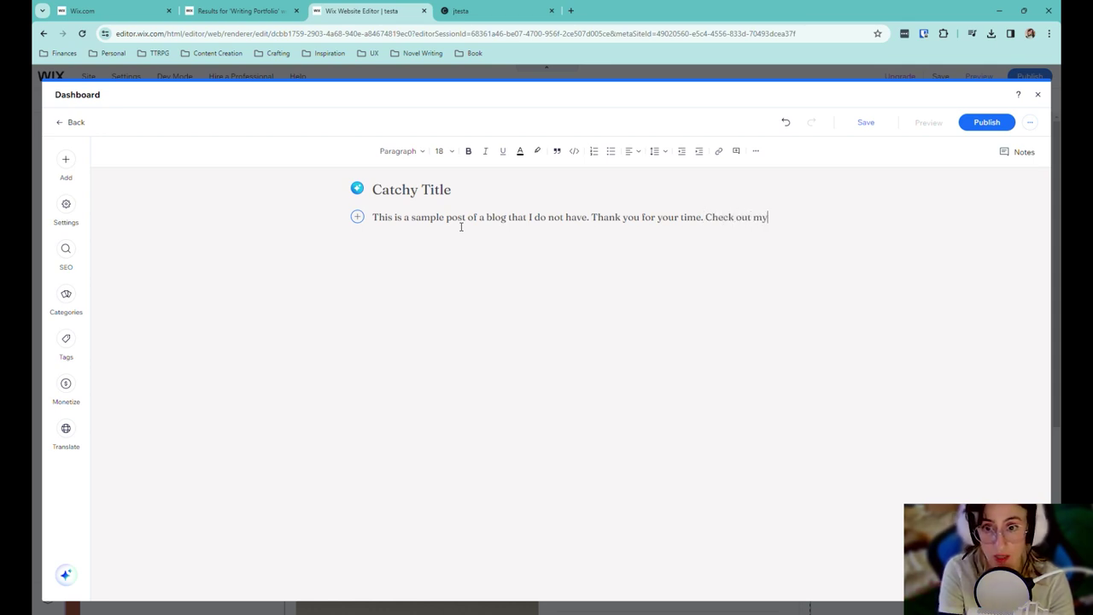
type("YouTube Channel, Writer Makes Videos.")
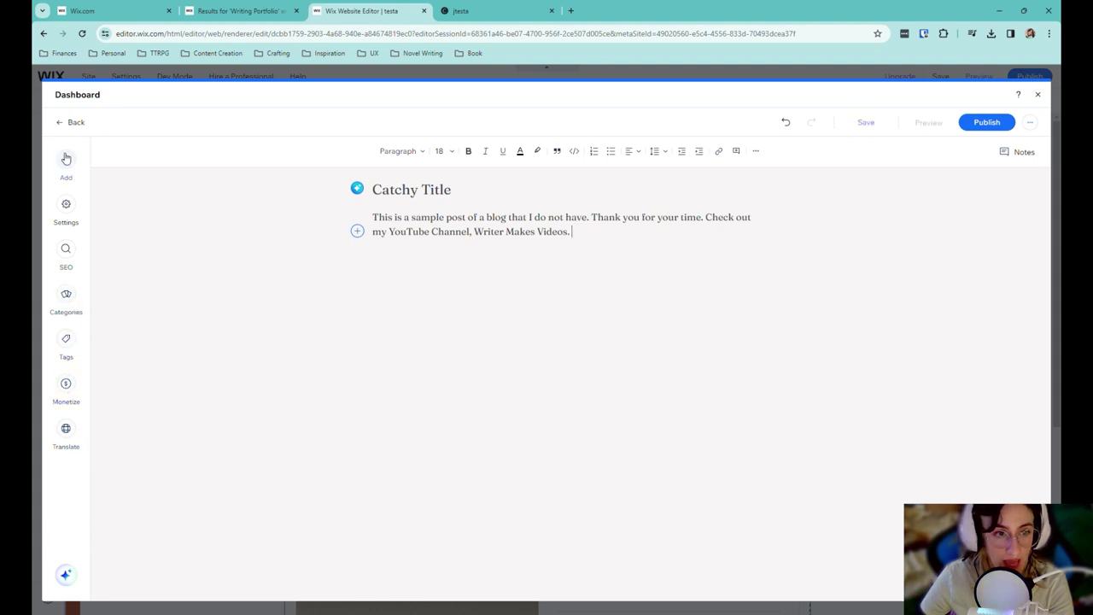
left_click(66, 158)
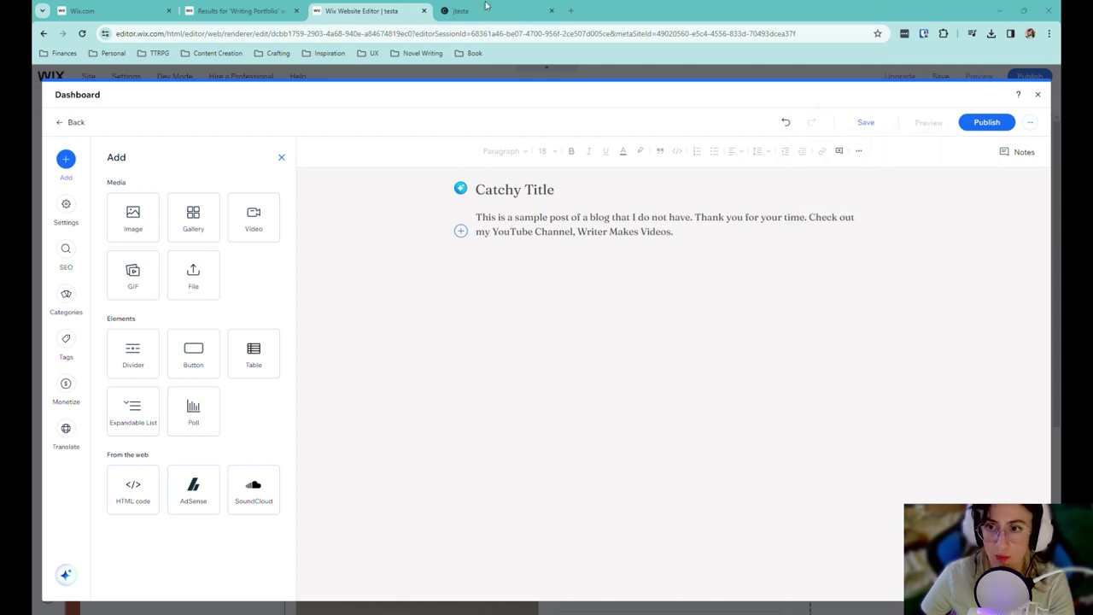
- Publish the blog post and return to the site editor with the main Blog page open
left_click(989, 124)
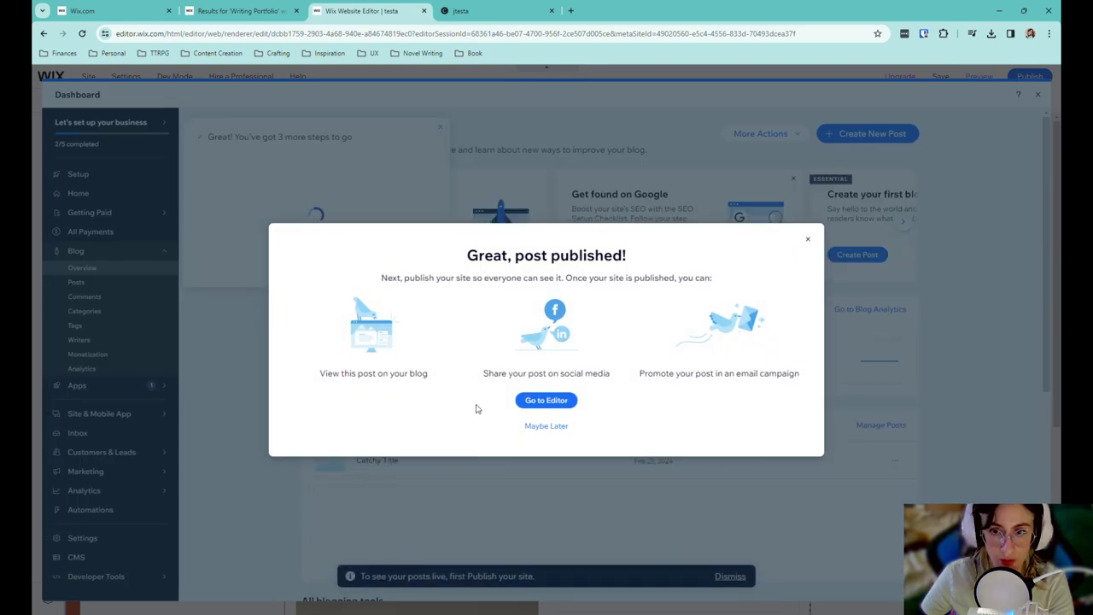
left_click(550, 399)
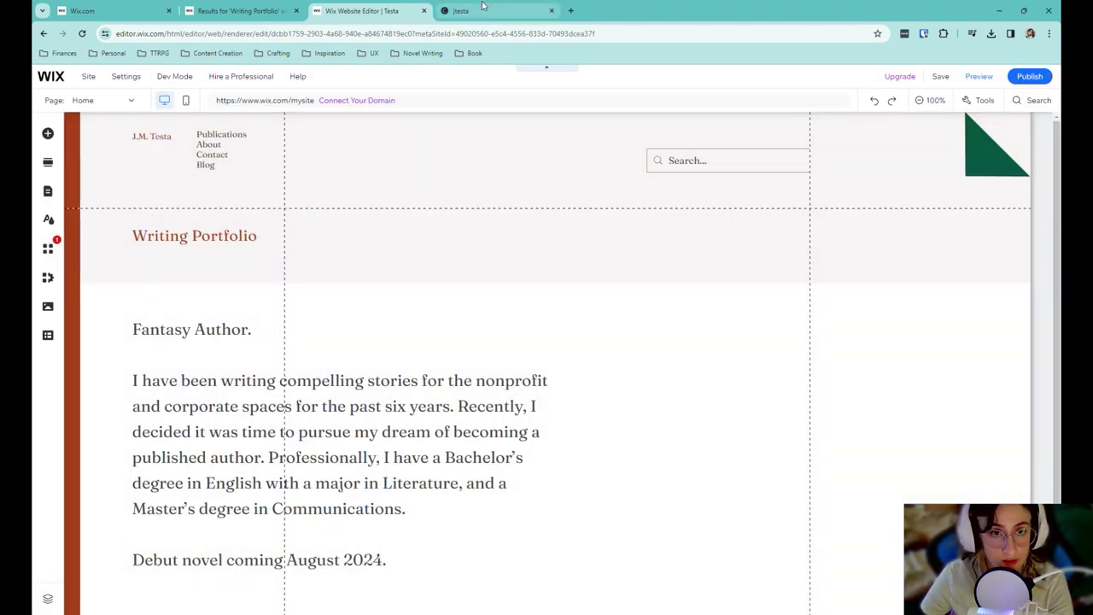
left_click(272, 164)
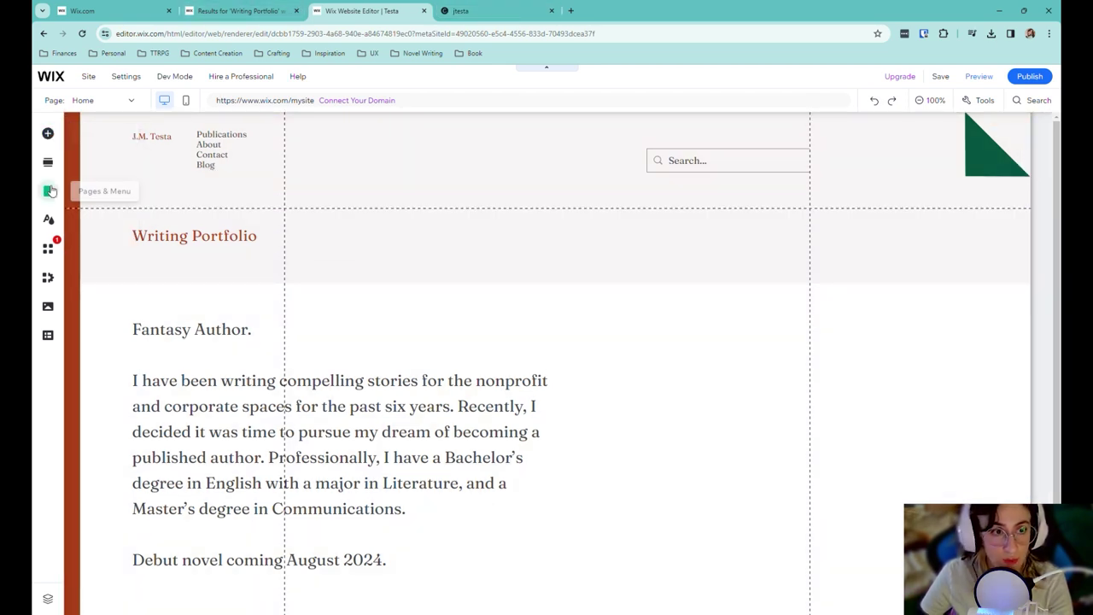
left_click(90, 100)
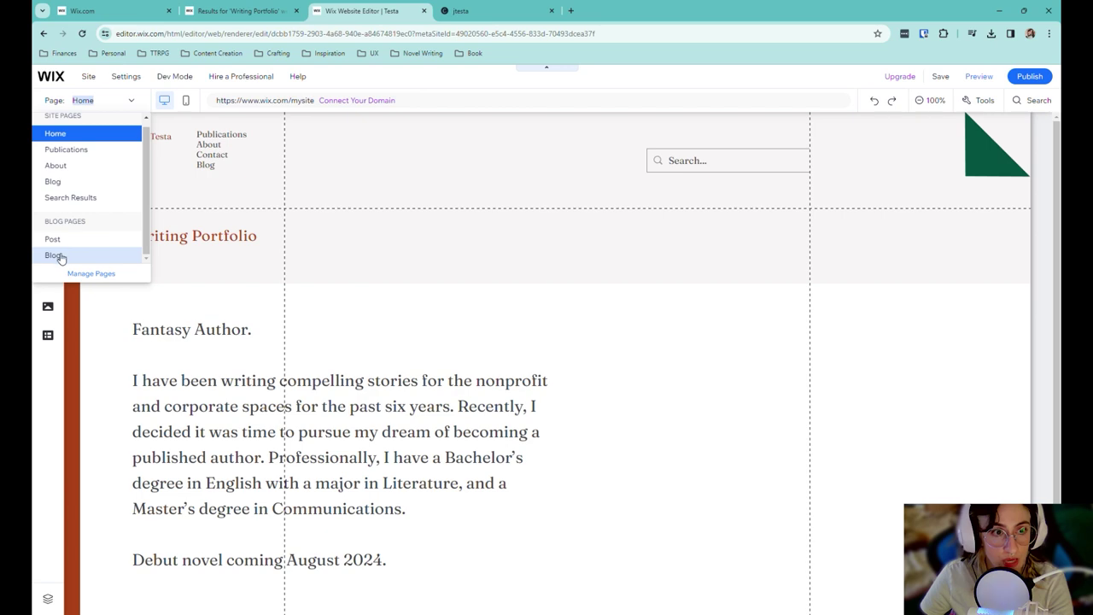
left_click(55, 255)
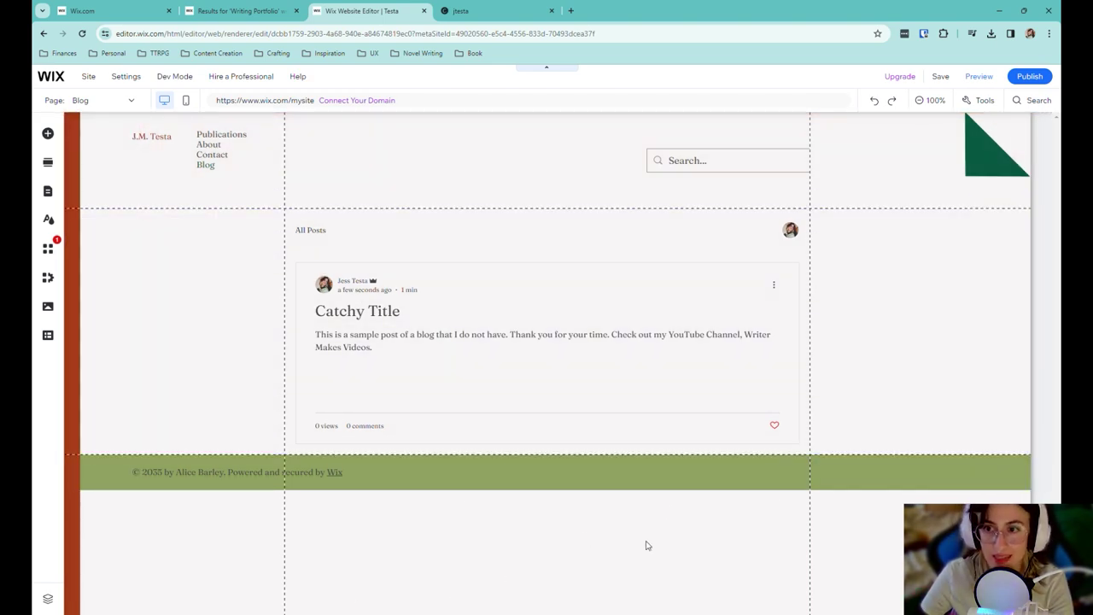
- Publish the website and open the live version of the site
mouse_move(241, 77)
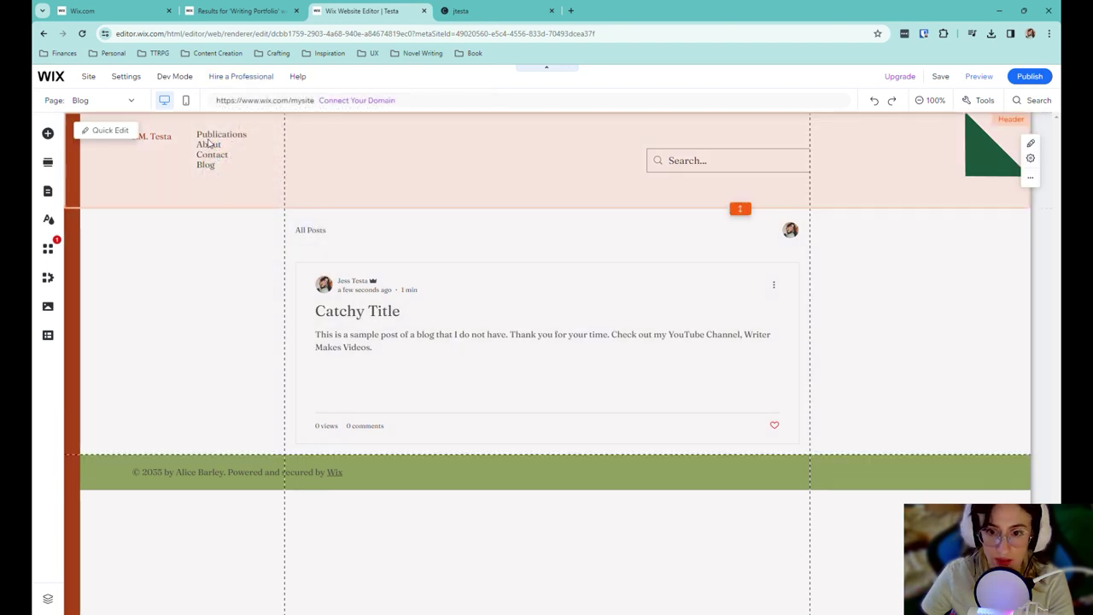
left_click(216, 146)
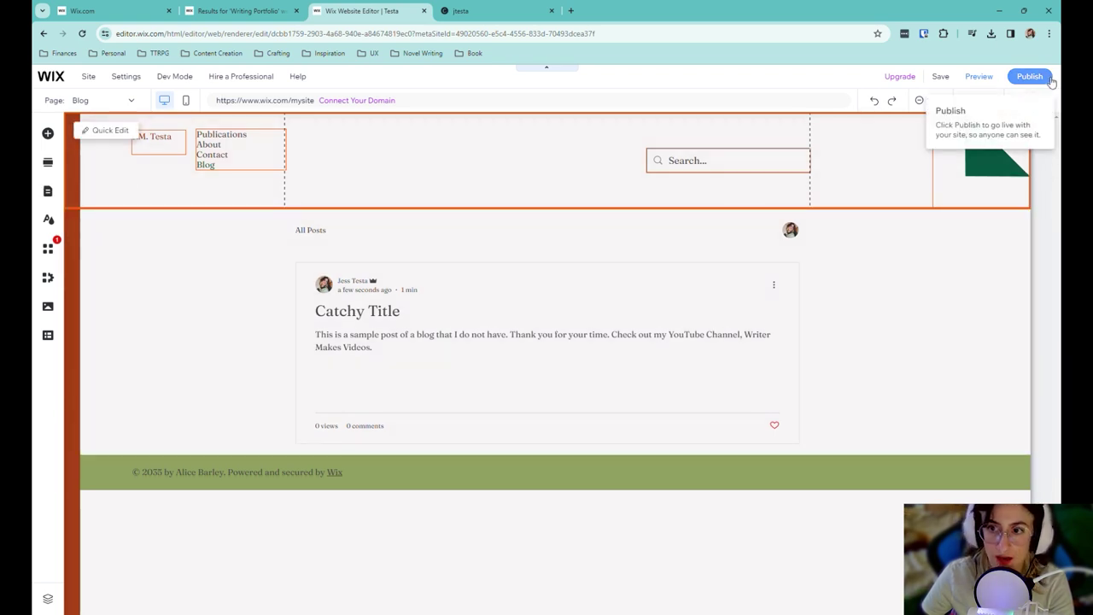
left_click(1050, 79)
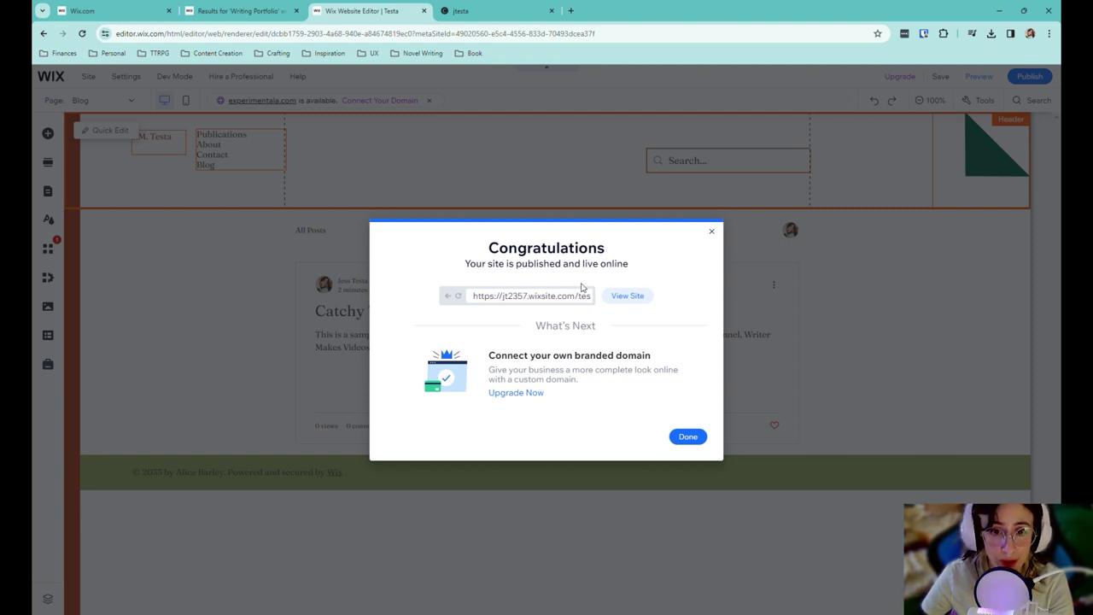
left_click_drag(489, 298, 608, 308)
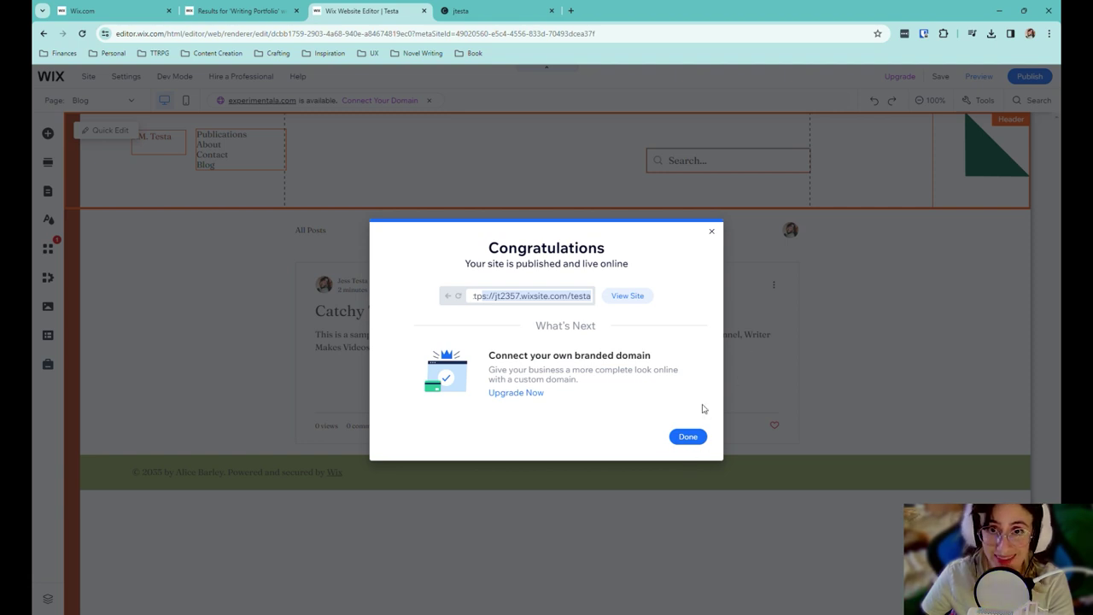
left_click(638, 304)
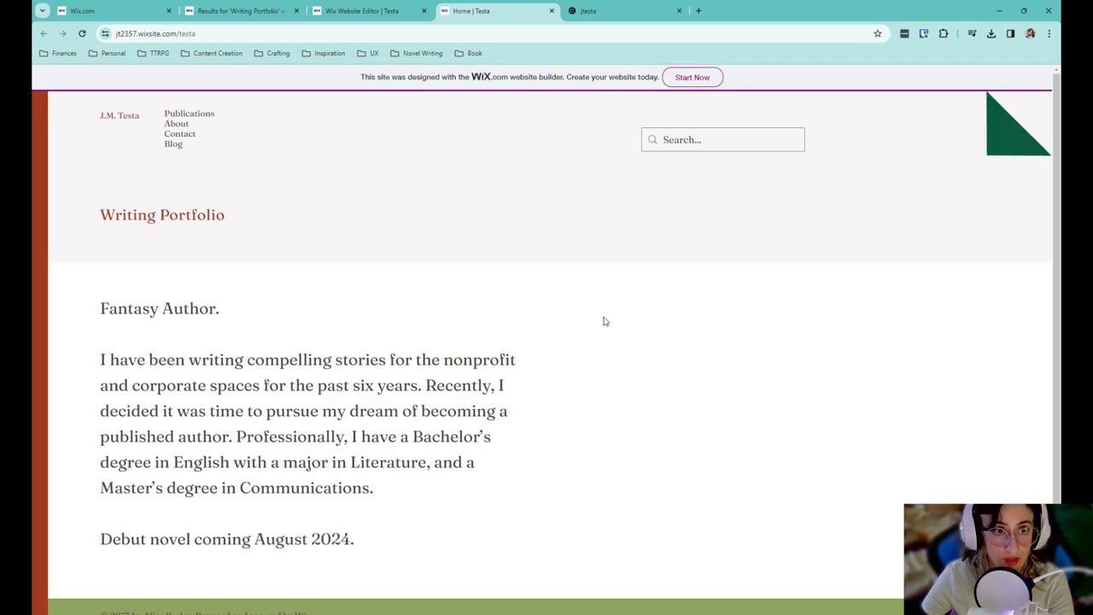
- Examine the published home page from its Wix banner and header down to the footer
scroll(663, 315, "down", 1)
scroll(662, 314, "up", 1)
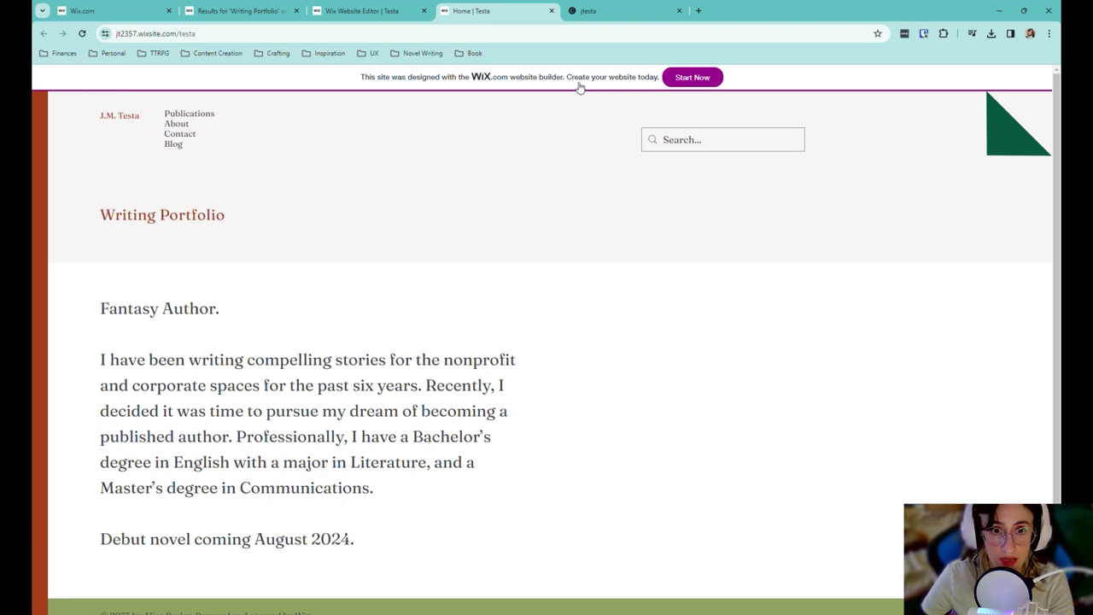
scroll(657, 271, "down", 1)
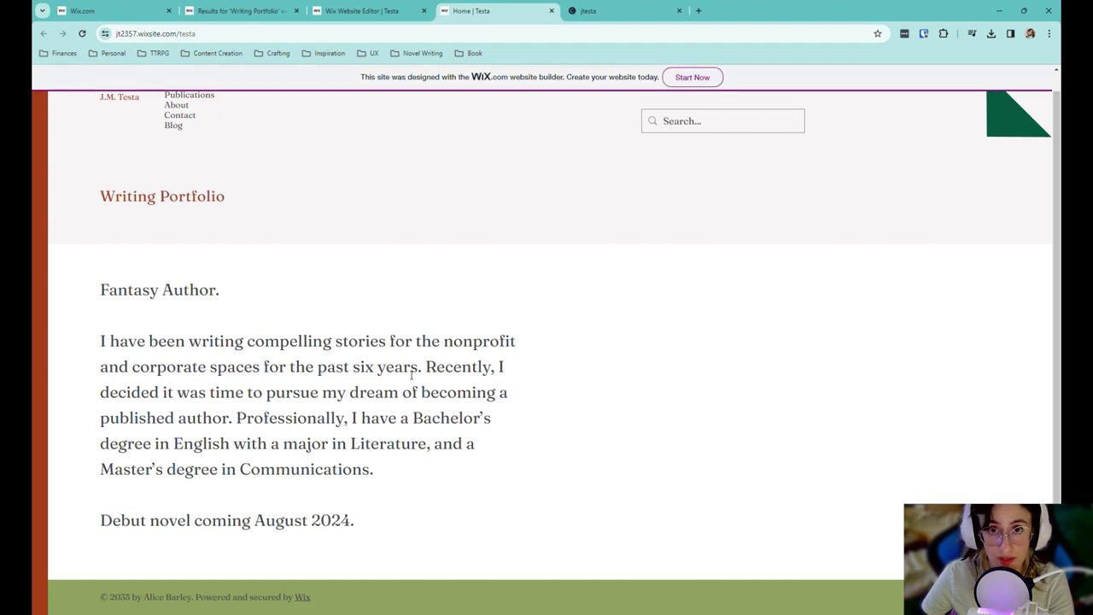
scroll(285, 317, "up", 1)
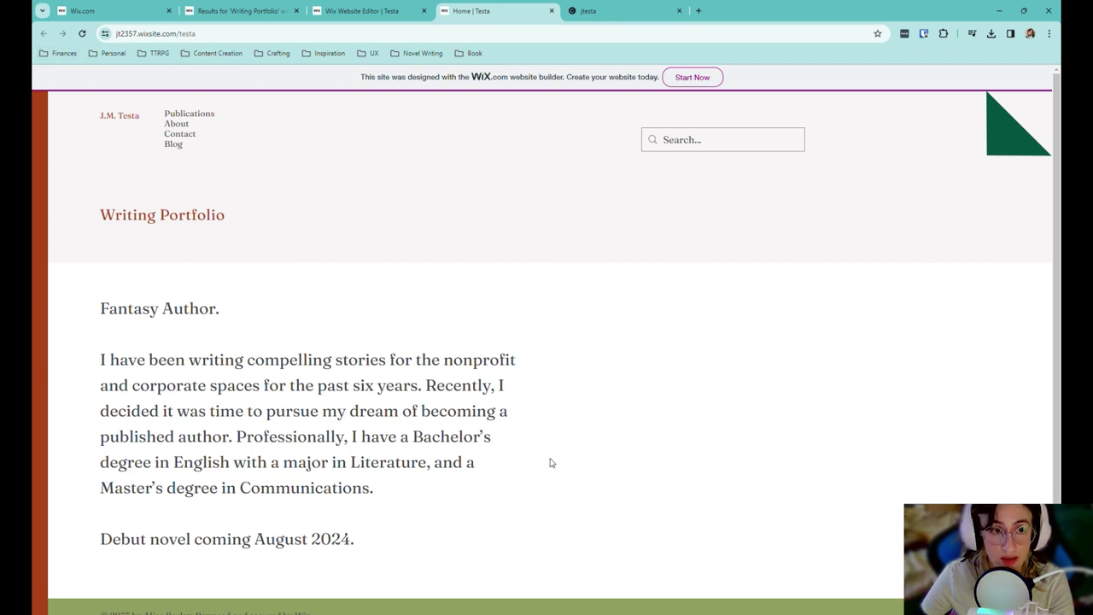
scroll(551, 463, "down", 1)
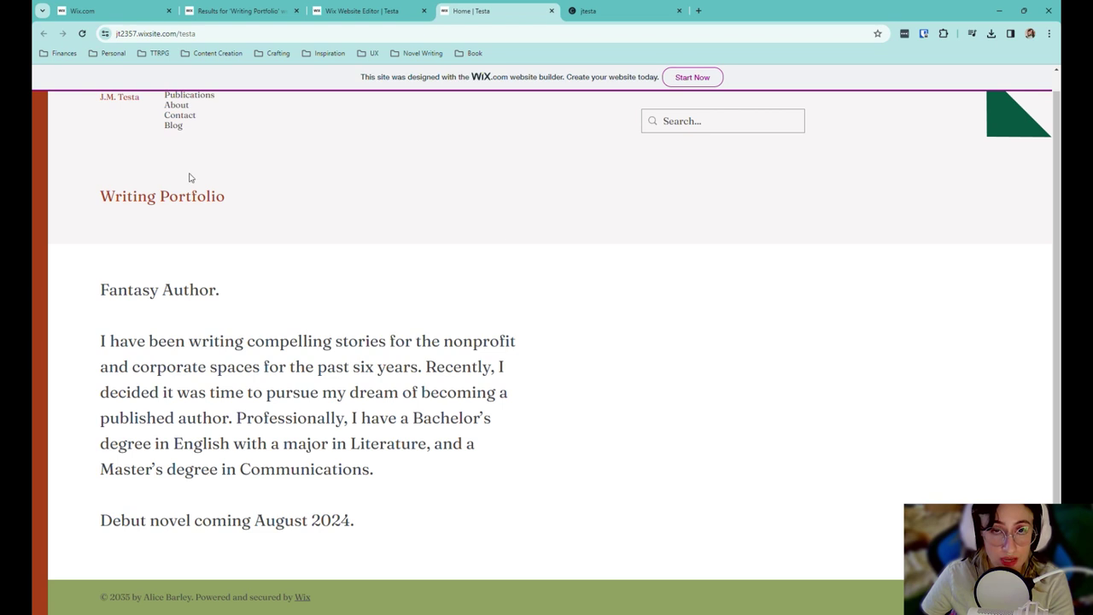
scroll(478, 256, "up", 1)
scroll(726, 307, "down", 1)
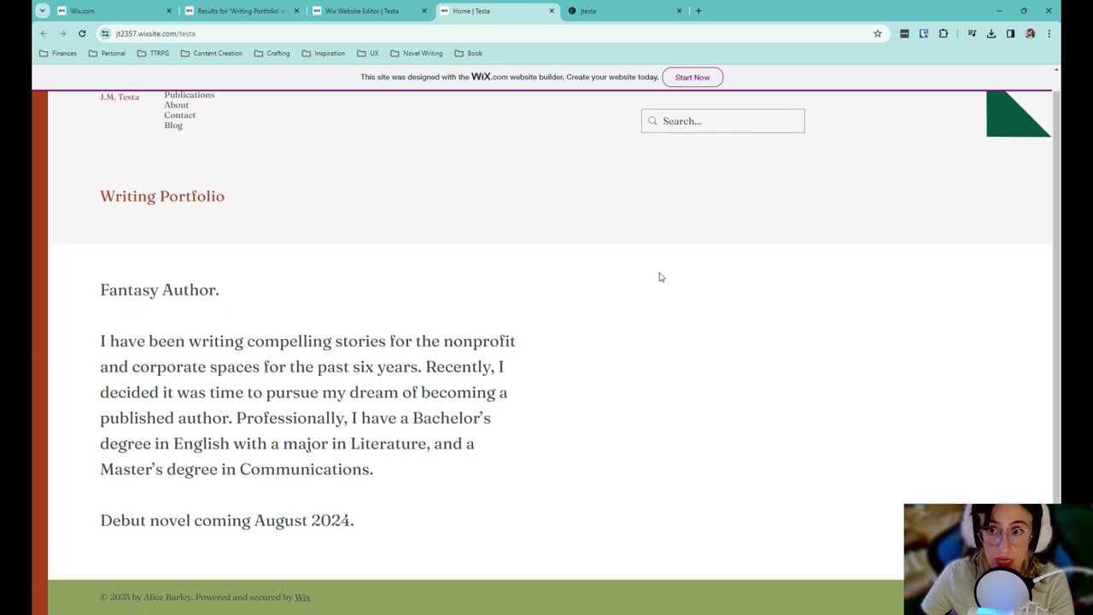
scroll(569, 375, "up", 1)
scroll(565, 341, "down", 1)
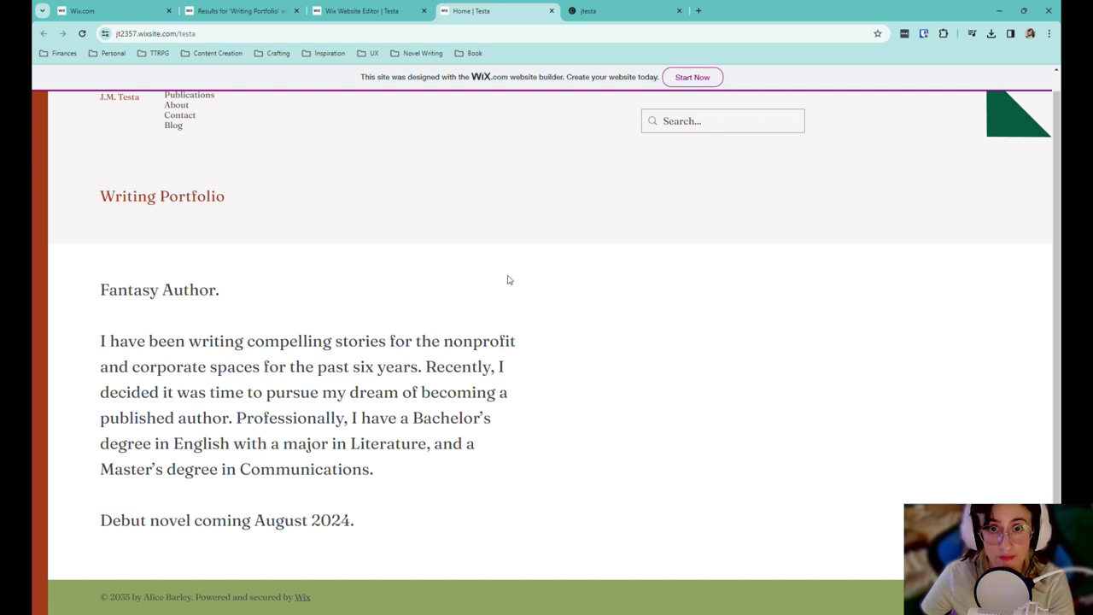
scroll(215, 245, "up", 1)
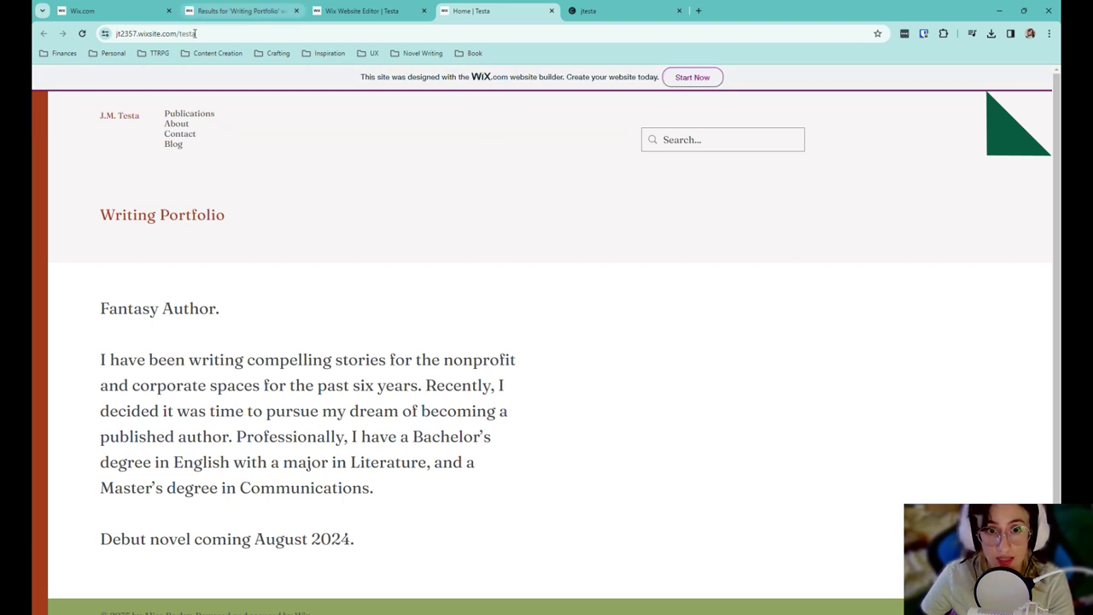
- Highlight the published site's full web address in the browser to examine the free Wix domain
left_click(273, 32)
left_click(274, 31)
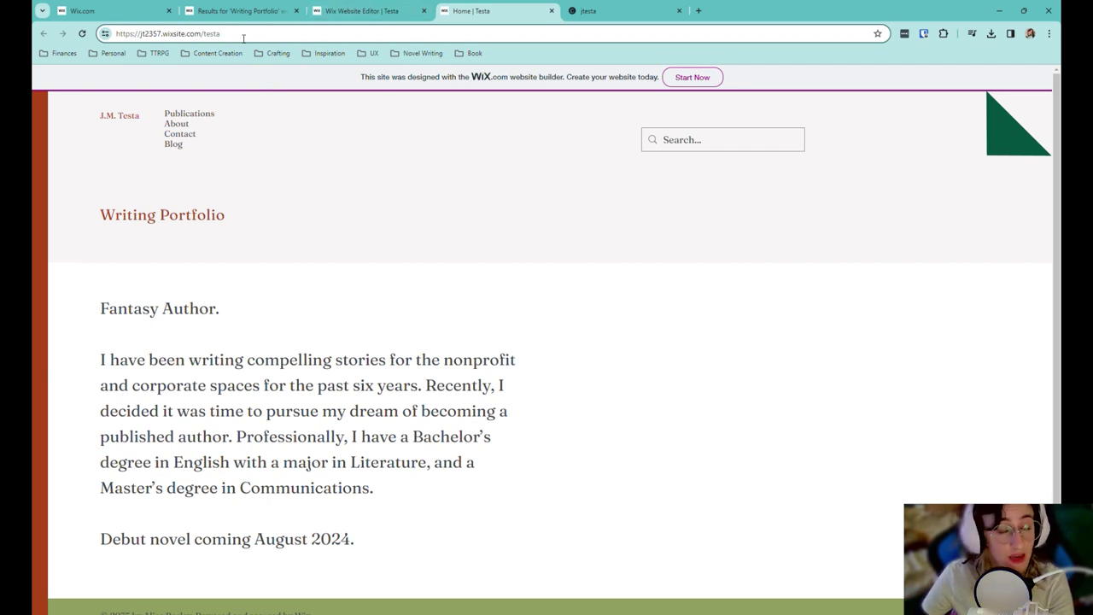
key("ctrl+l")
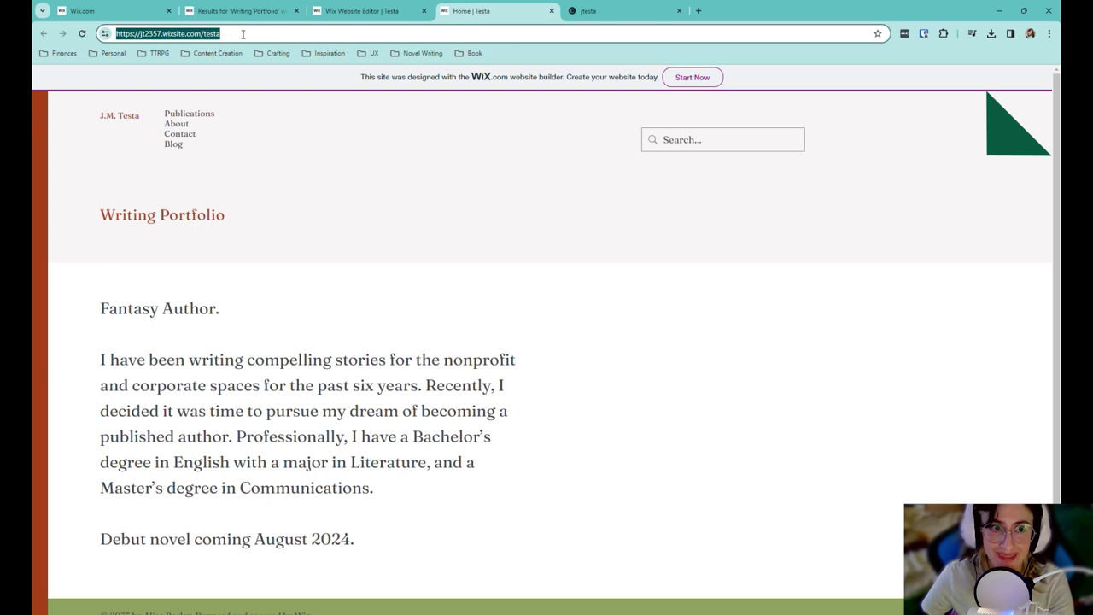
left_click_drag(221, 34, 37, 44)
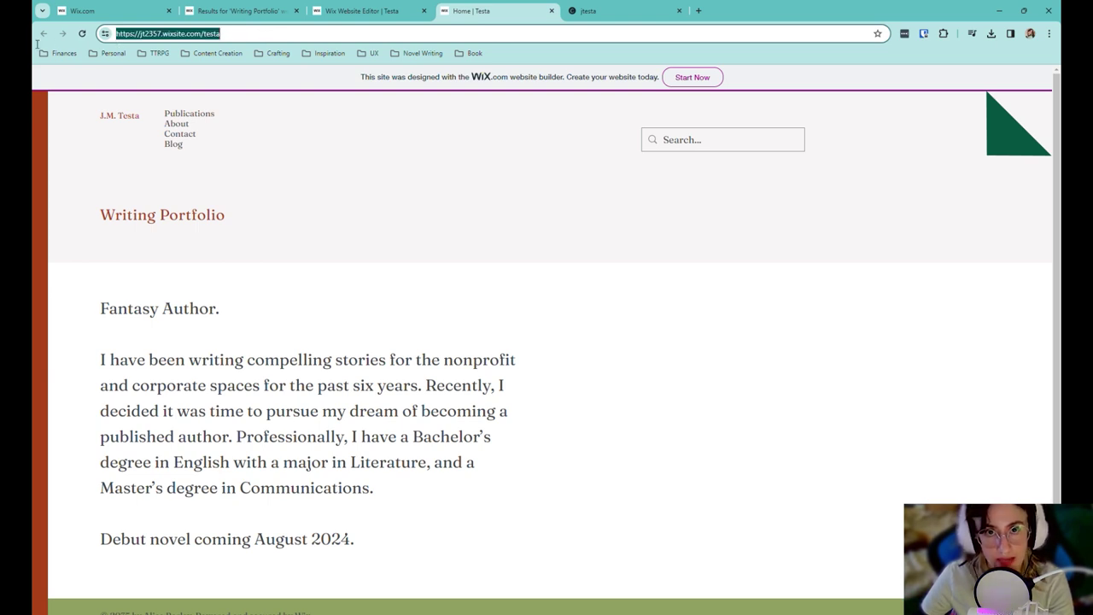
left_click(277, 74)
- Return to the Wix editor, highlight the site link in the publishing confirmation and close that dialog
left_click(360, 11)
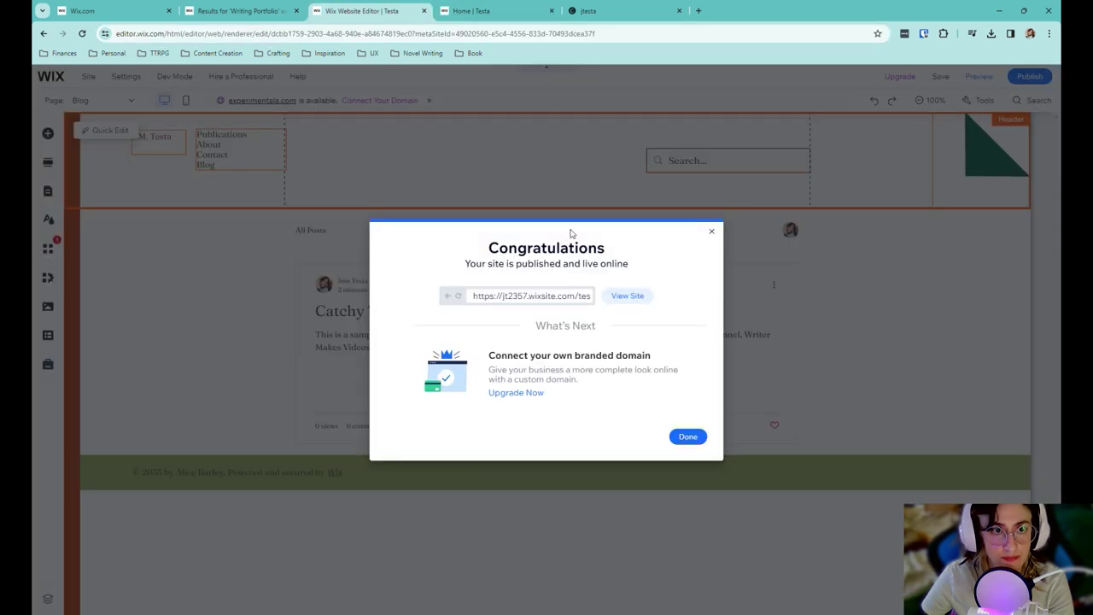
left_click(531, 296)
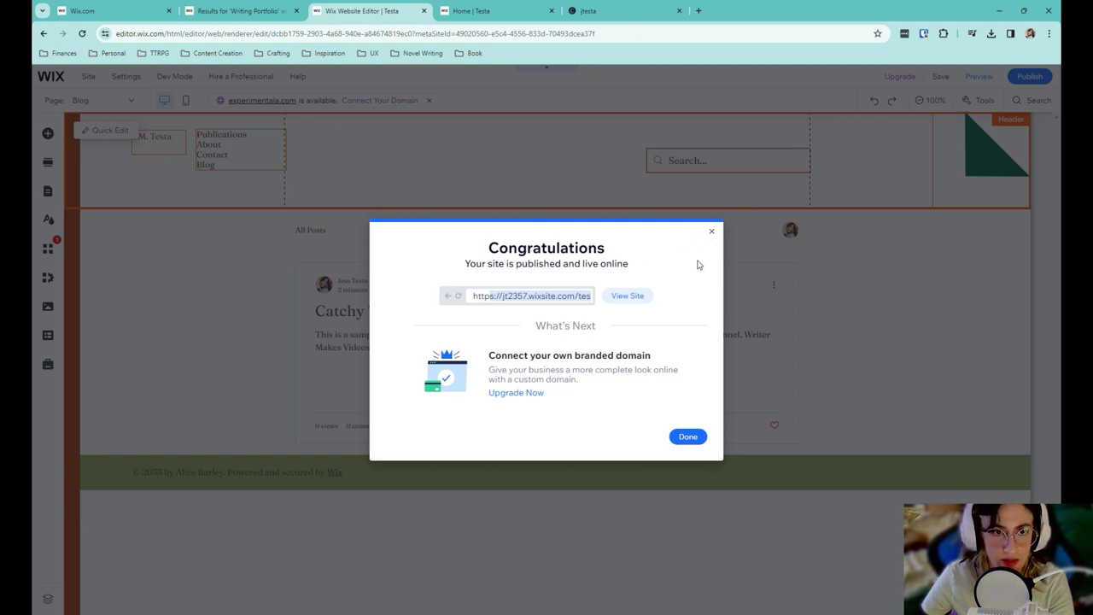
left_click(711, 230)
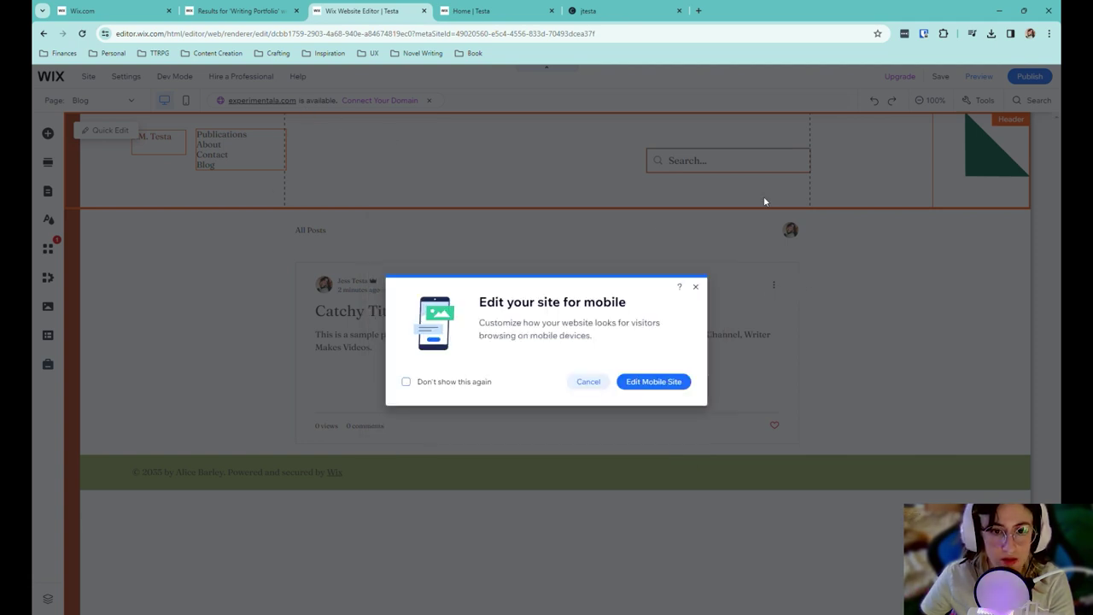
- Dismiss the mobile editing prompt and open the site's Website Settings in the Wix dashboard
left_click(697, 288)
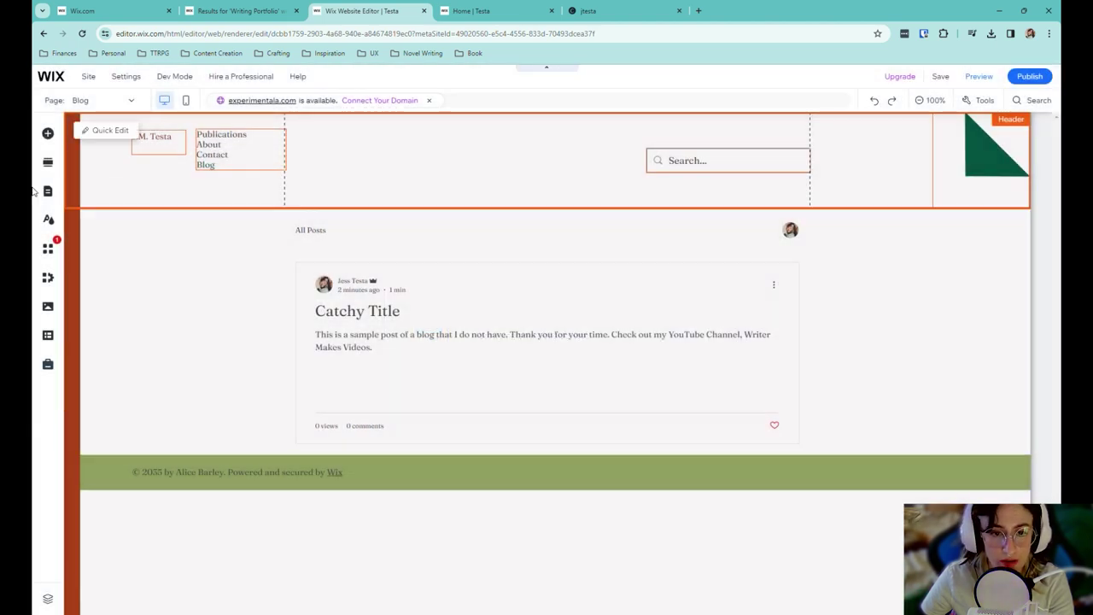
left_click(127, 78)
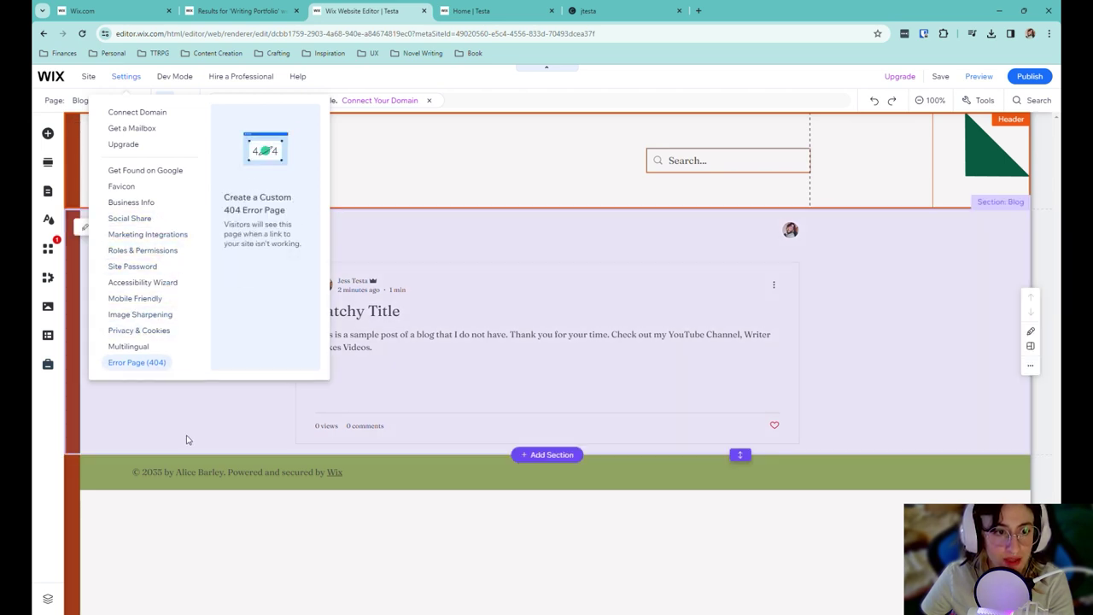
mouse_move(88, 75)
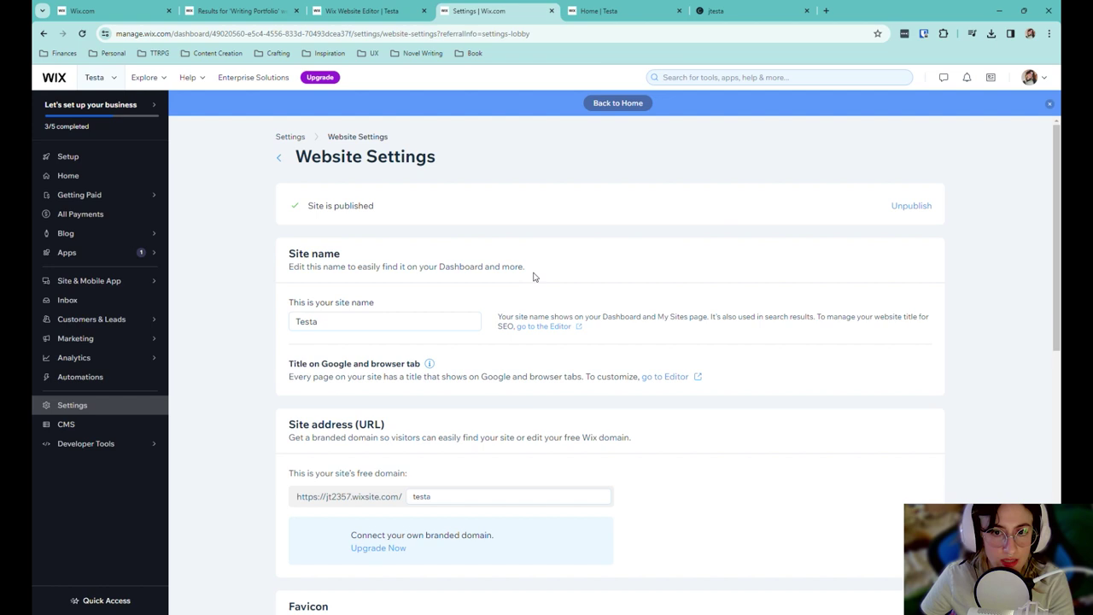
- Examine the free domain under Site address (URL), highlighting the editable ending of the site's web address
scroll(450, 235, "down", 1)
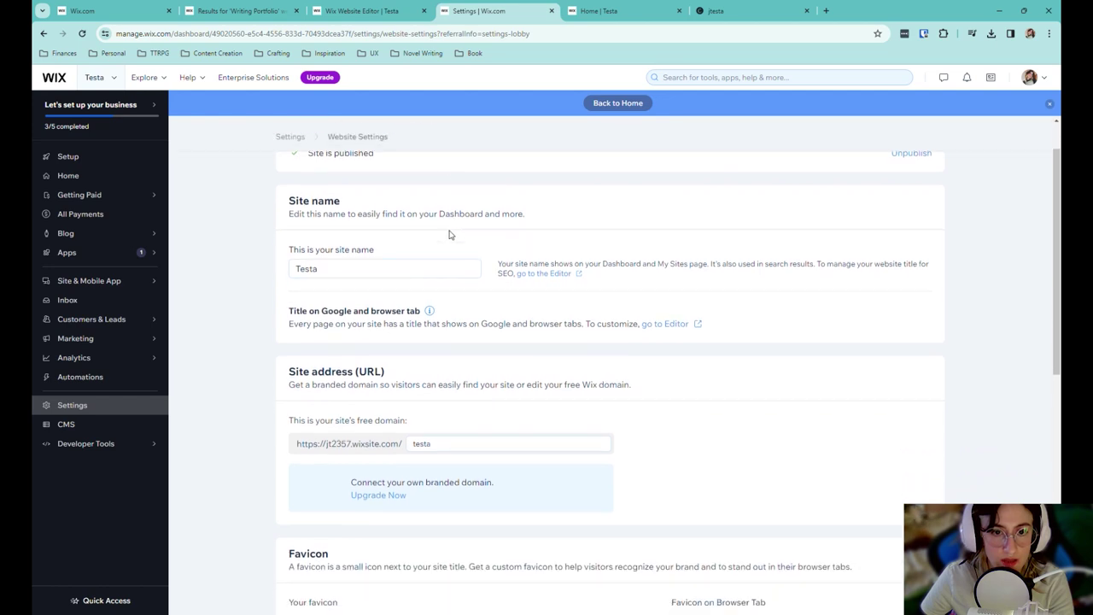
scroll(415, 441, "down", 2)
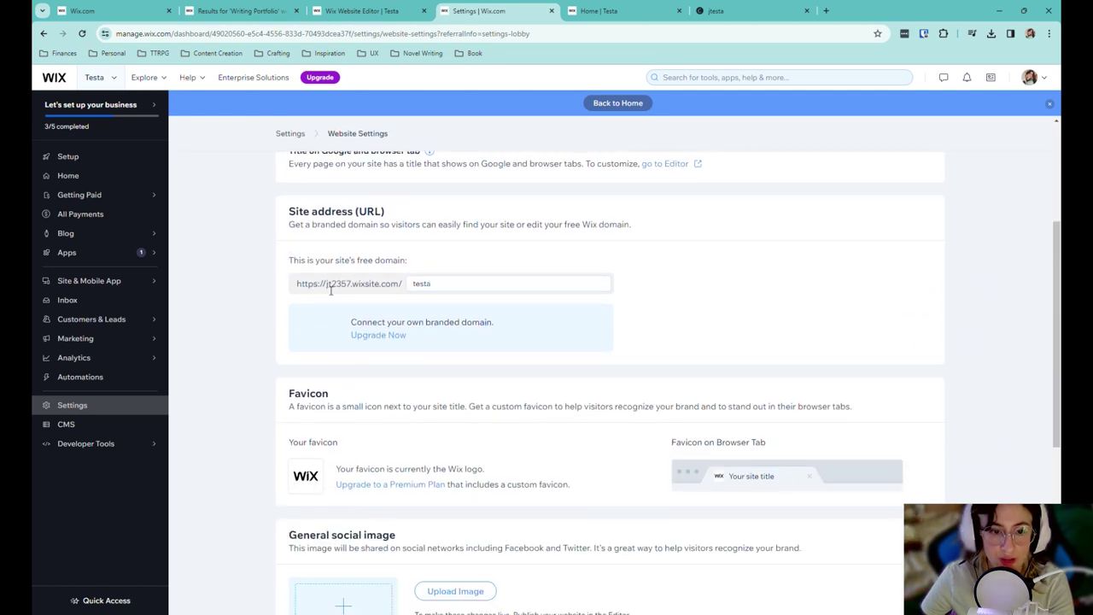
left_click_drag(331, 290, 573, 288)
left_click(366, 293)
left_click_drag(326, 290, 443, 294)
left_click(457, 283)
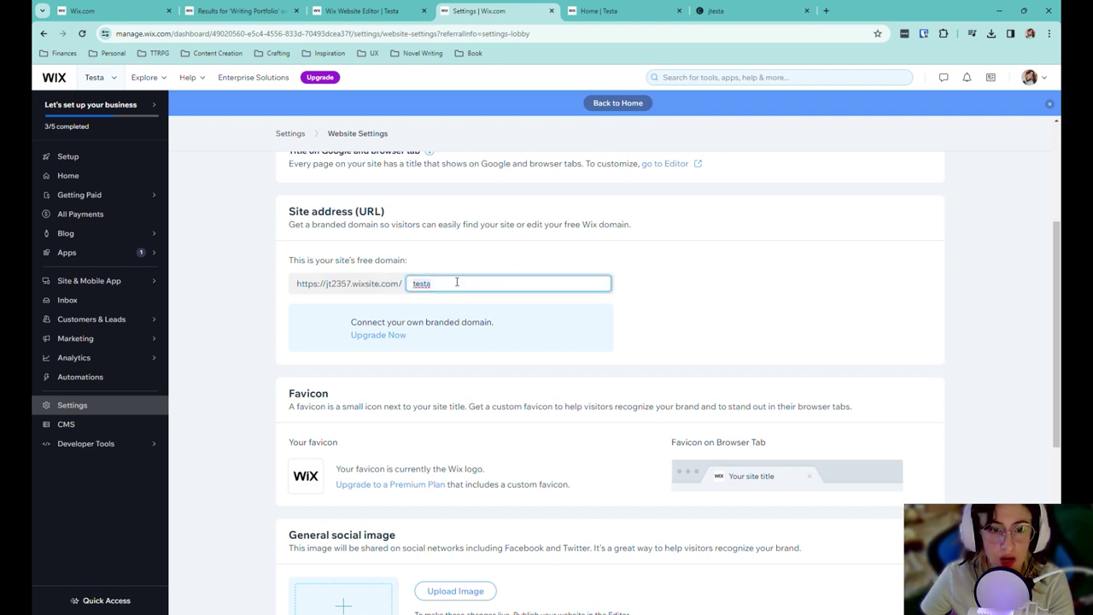
double_click(427, 283)
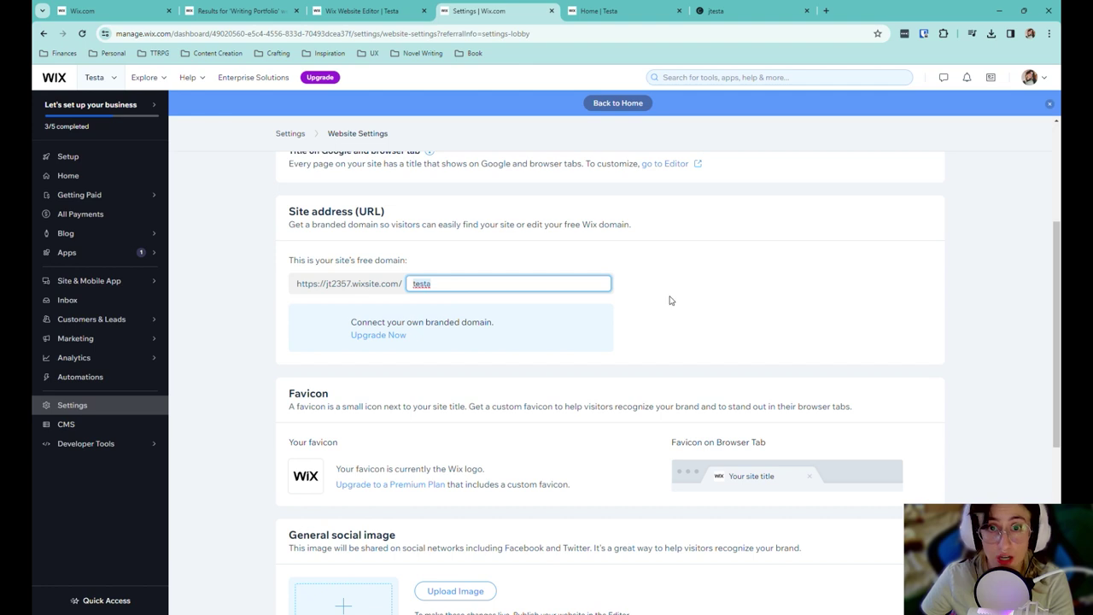
left_click(716, 279)
left_click(530, 282)
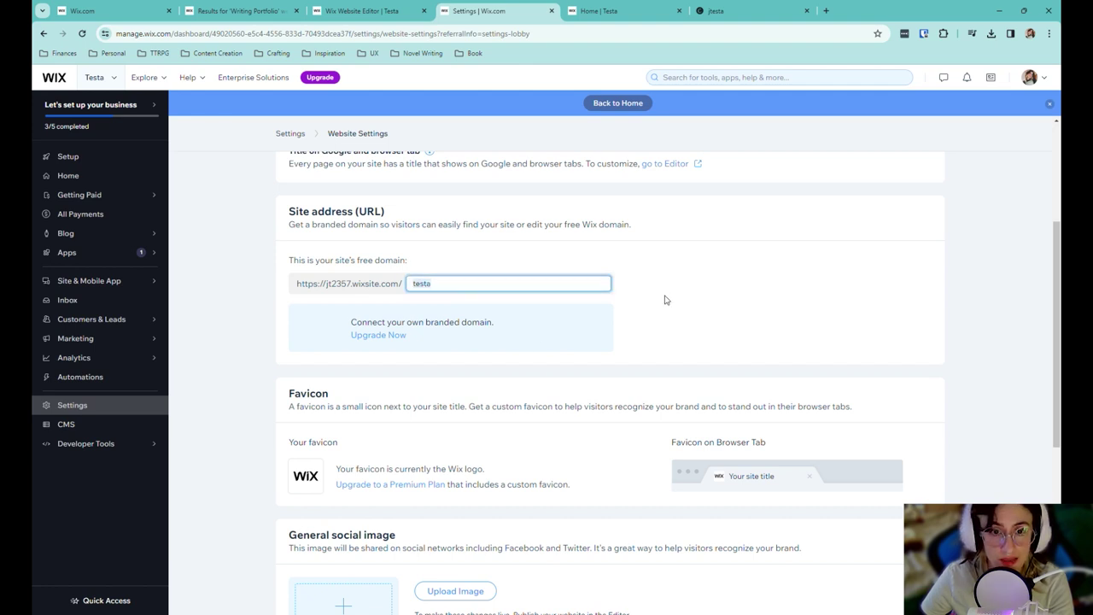
- Review the remaining website settings from favicon through site history, and return to the published site's home page
scroll(663, 298, "down", 2)
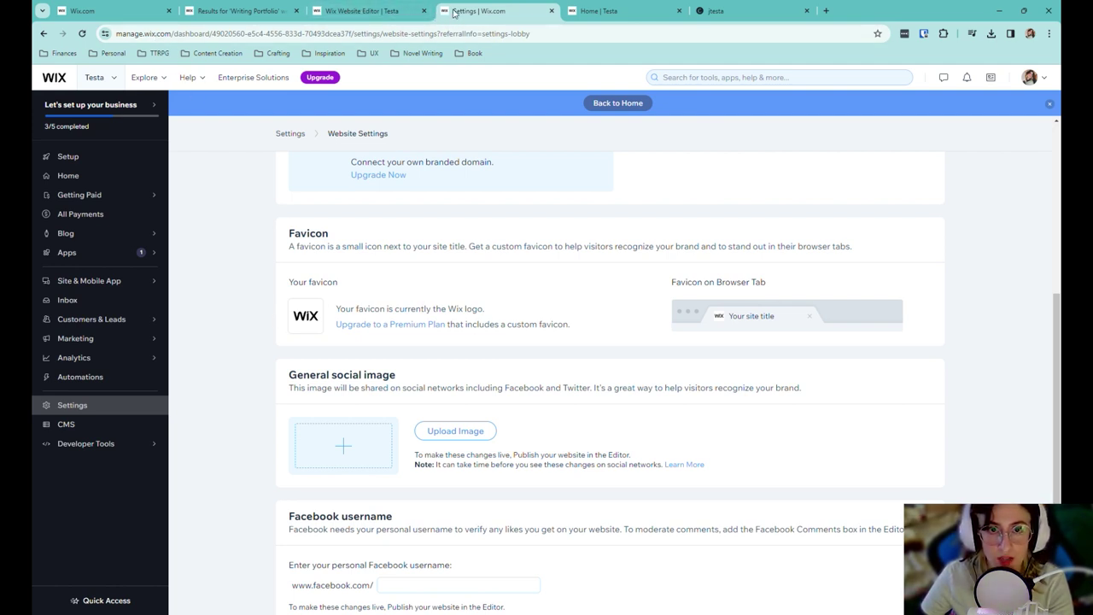
scroll(734, 410, "down", 3)
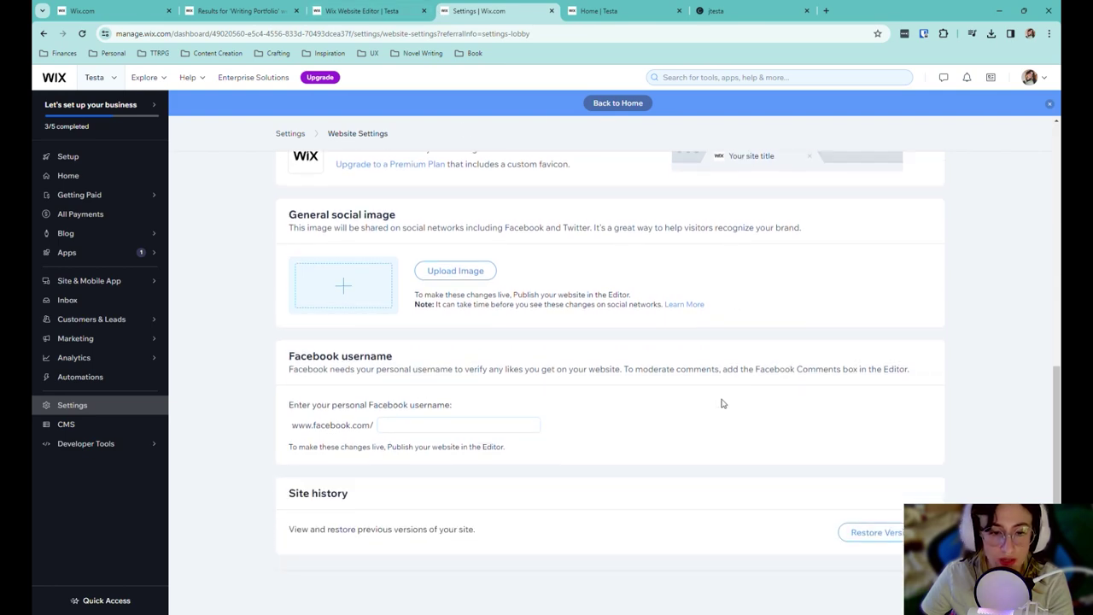
scroll(722, 403, "up", 5)
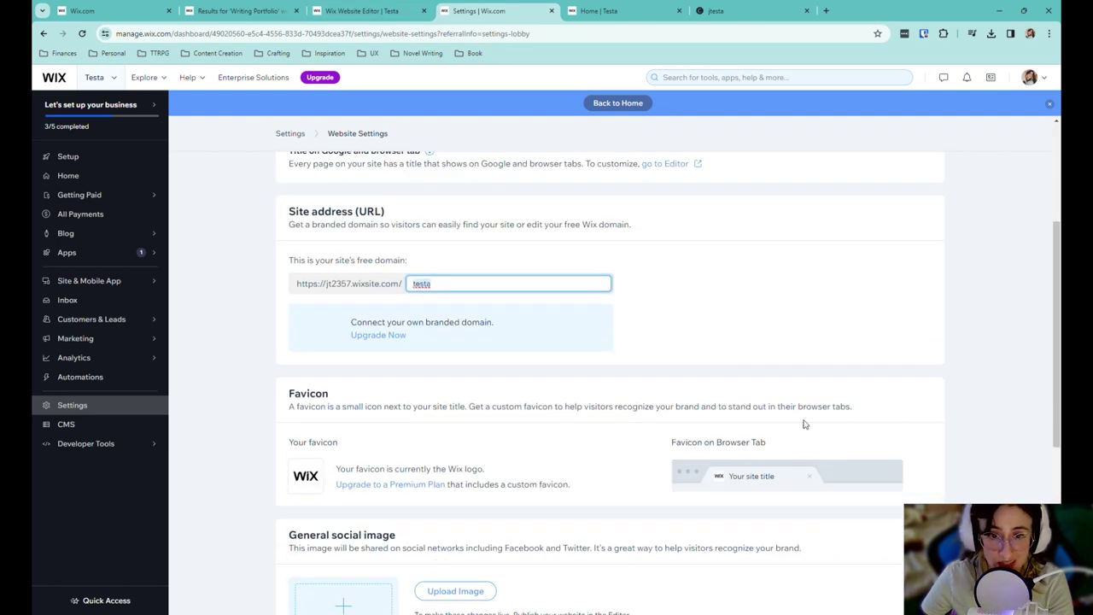
scroll(802, 424, "up", 3)
left_click(649, 12)
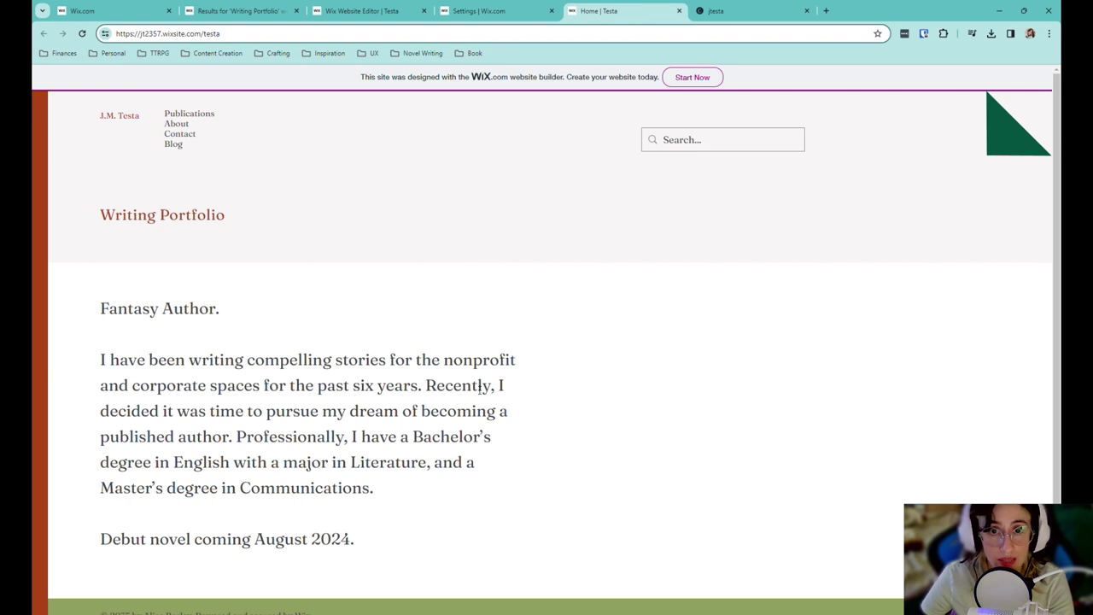